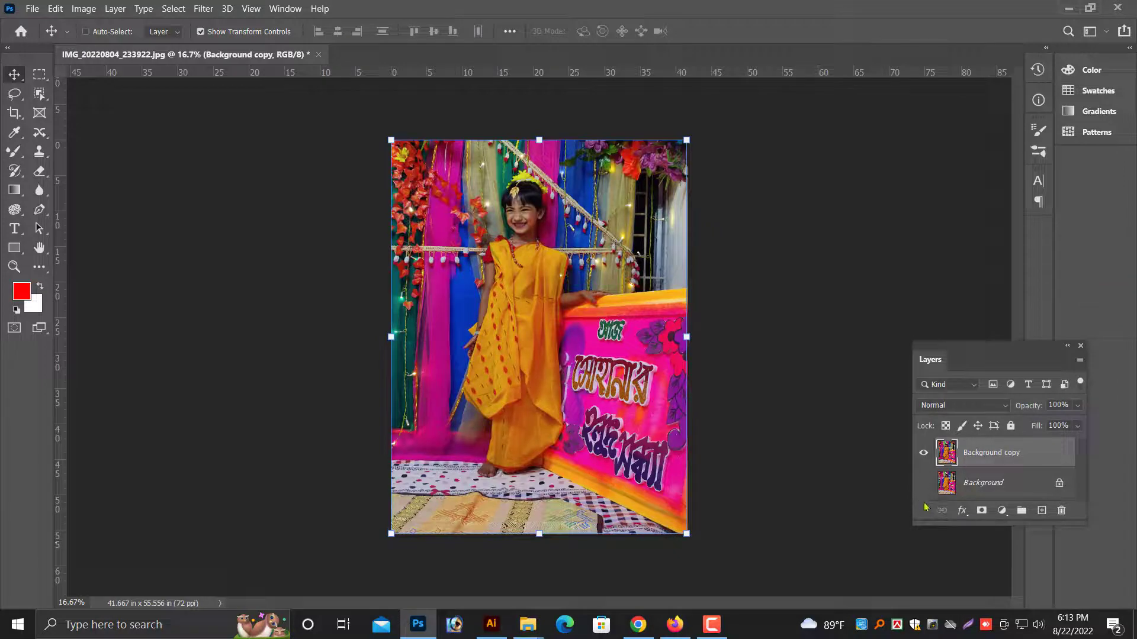
# - Convert the Background copy layer to a smart object
pyautogui.moveTo(542, 393); pyautogui.dragTo(669, 403)
pyautogui.hotkey('ctrl', 'z')
pyautogui.hotkey('ctrl', '+')
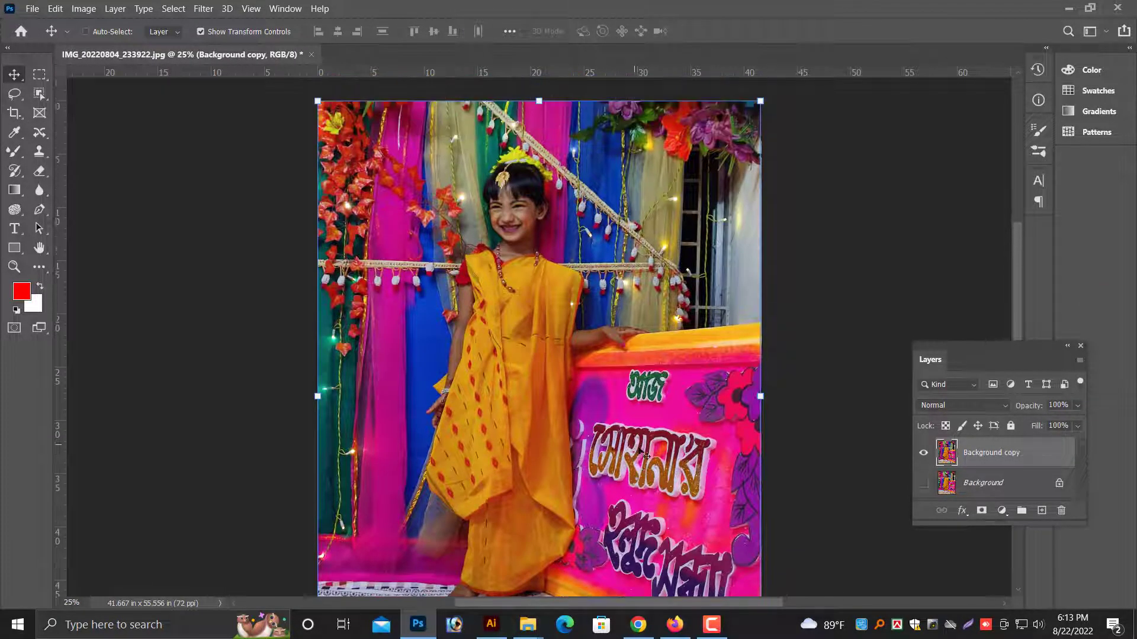
pyautogui.hotkey('ctrl', '+')
pyautogui.scroll(2, 561, 359)
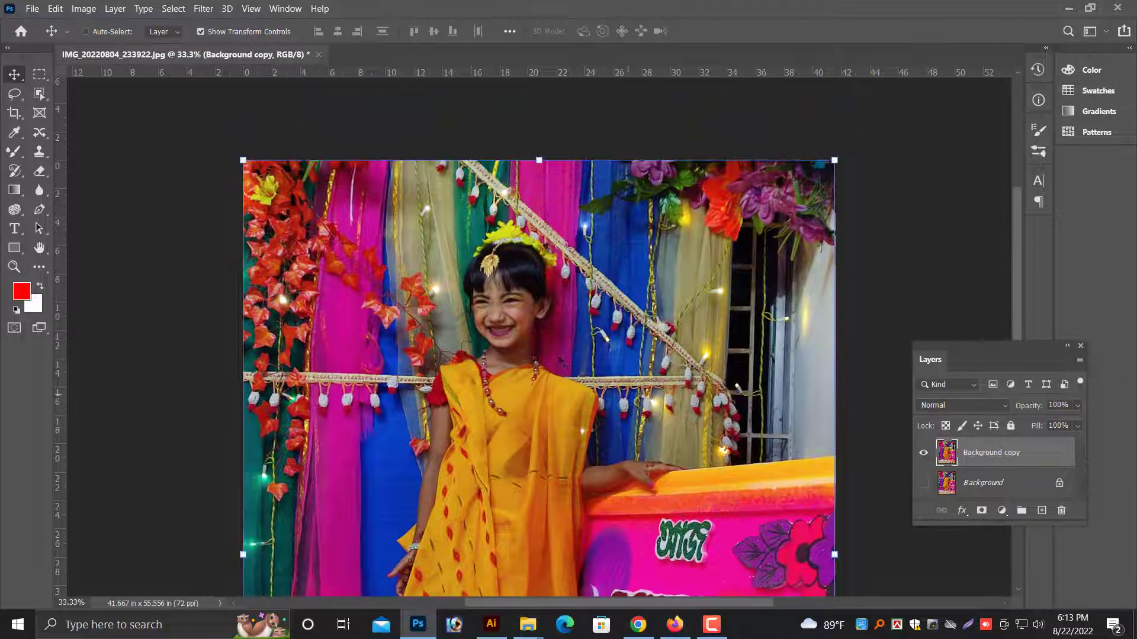
pyautogui.rightClick(984, 453)
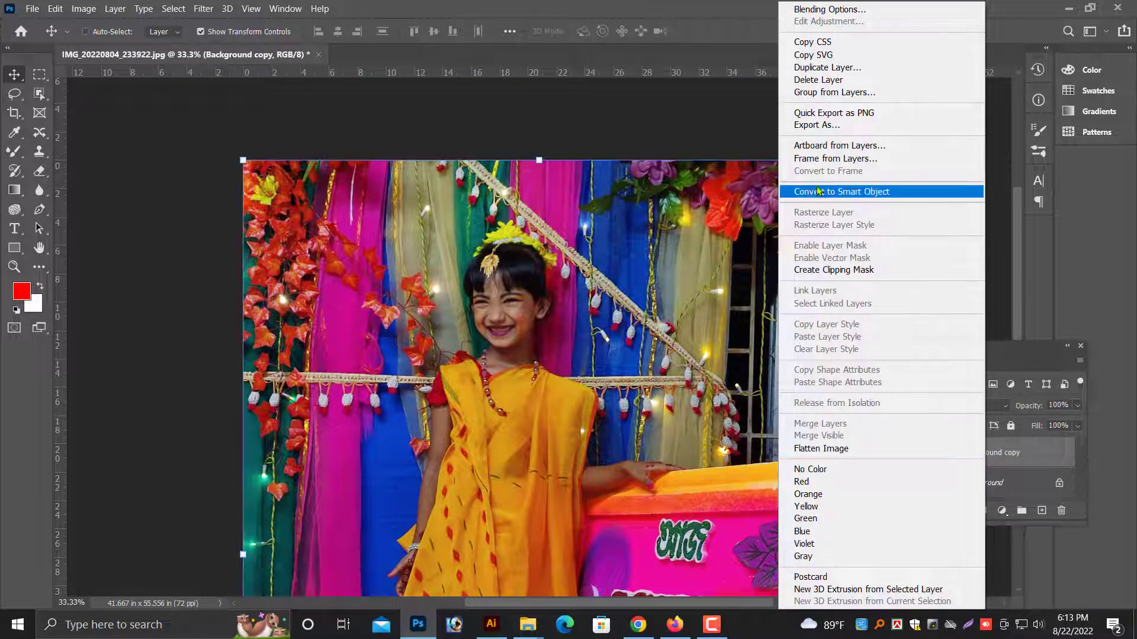
pyautogui.click(840, 191)
pyautogui.scroll(-3, 560, 393)
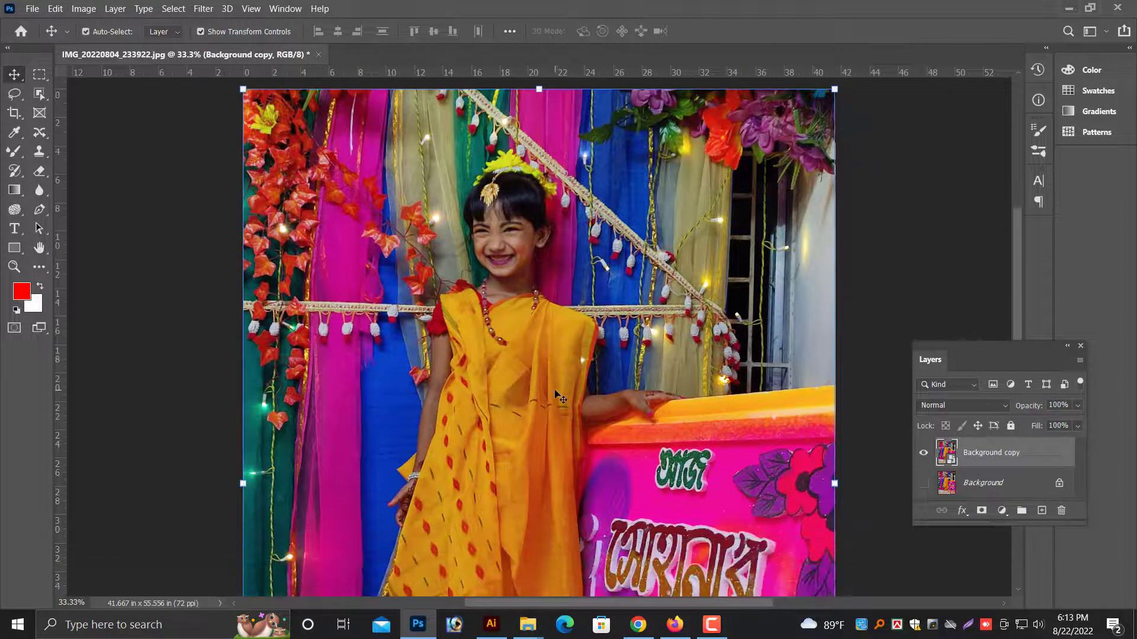
pyautogui.scroll(-2, 560, 397)
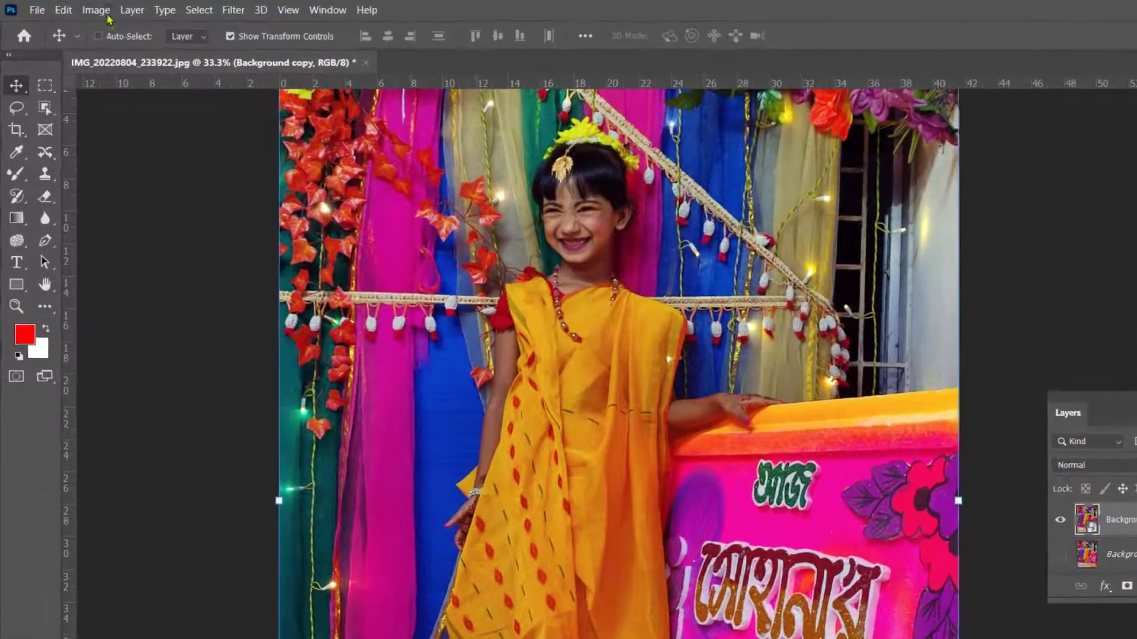
# - Check the photo's dimensions and resolution in the Image Size settings without changing them
pyautogui.click(83, 9)
pyautogui.click(118, 116)
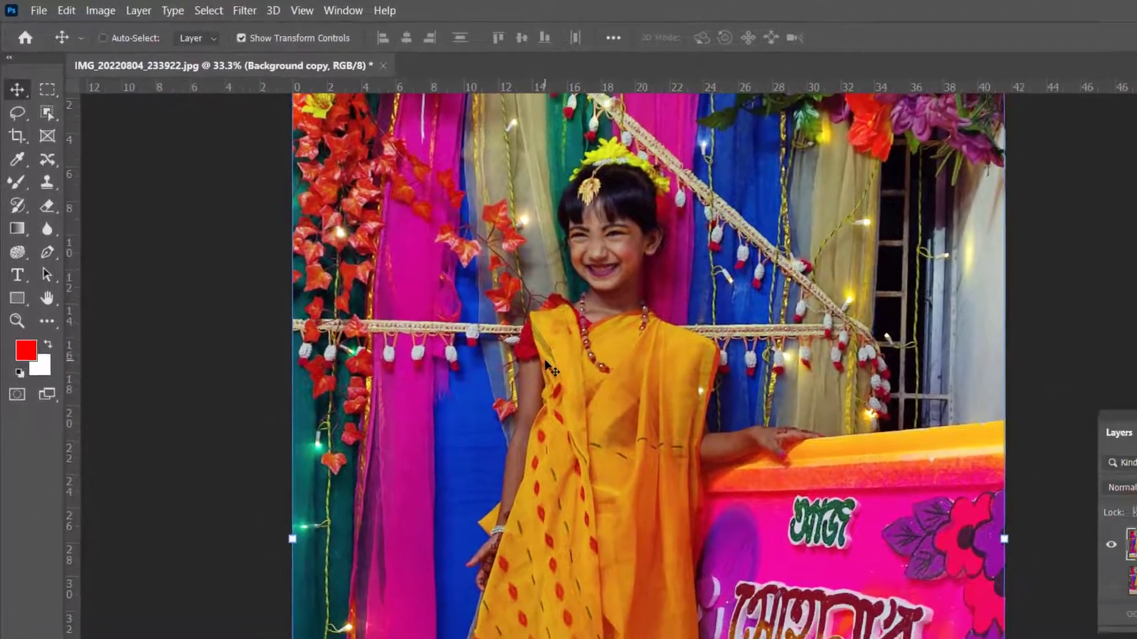
pyautogui.hotkey('ctrl', '-')
pyautogui.scroll(-5, 562, 360)
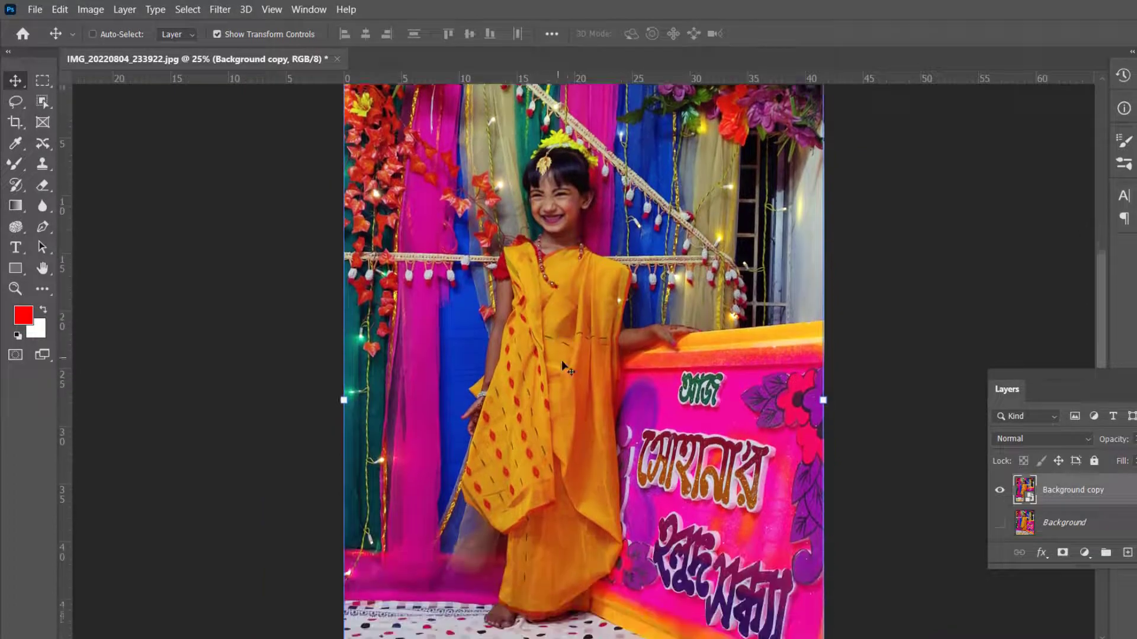
pyautogui.scroll(1, 567, 372)
pyautogui.click(91, 10)
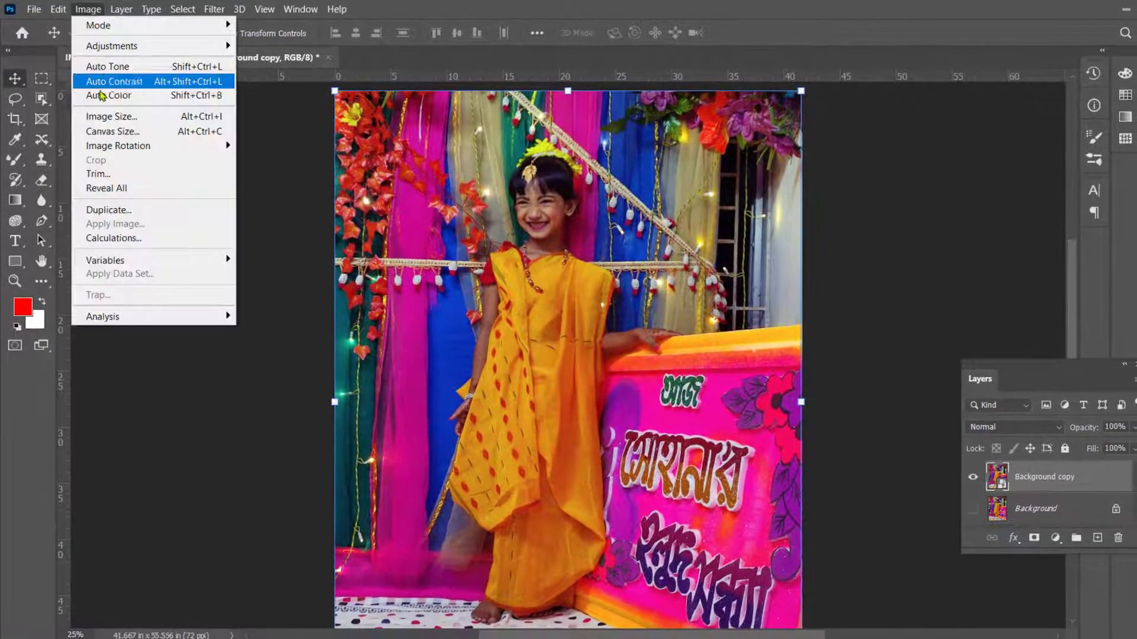
pyautogui.click(122, 117)
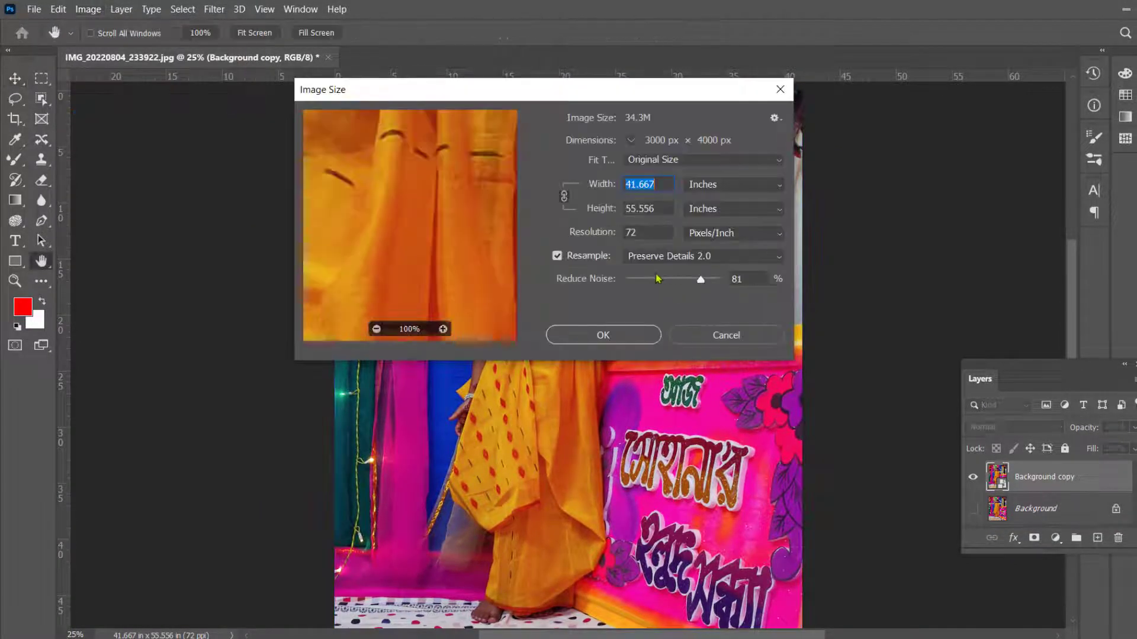
pyautogui.click(725, 339)
pyautogui.scroll(1, 645, 324)
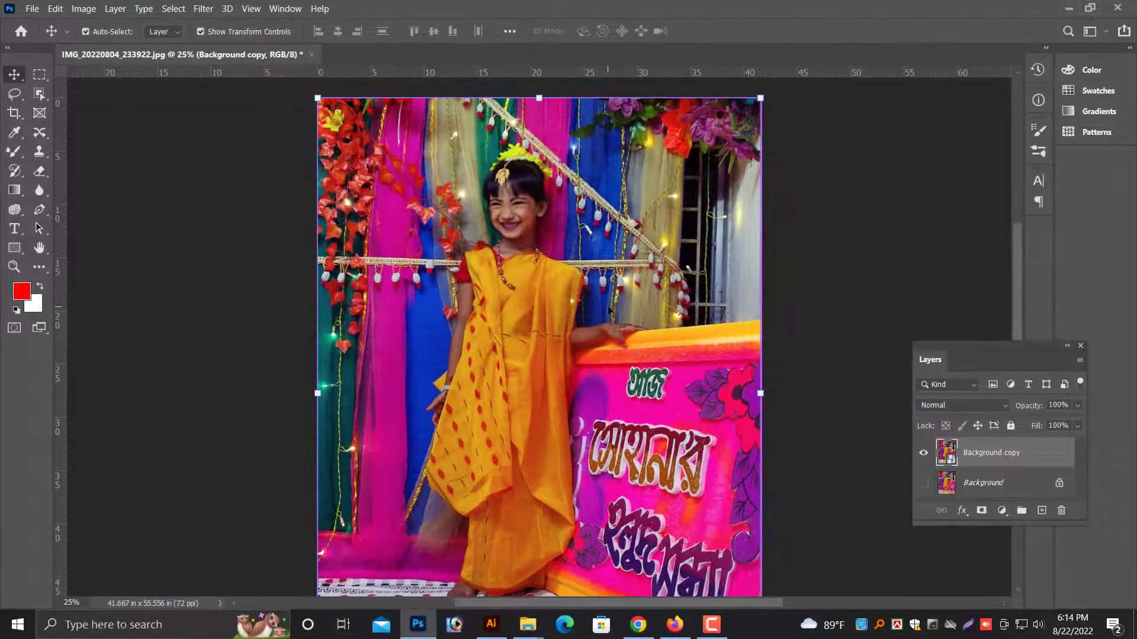
# - Apply a Median noise filter with a 2-pixel radius to the Background copy smart object
pyautogui.hotkey('ctrl', '+')
pyautogui.hotkey('ctrl', '+')
pyautogui.hotkey('ctrl', '+')
pyautogui.hotkey('ctrl', '+')
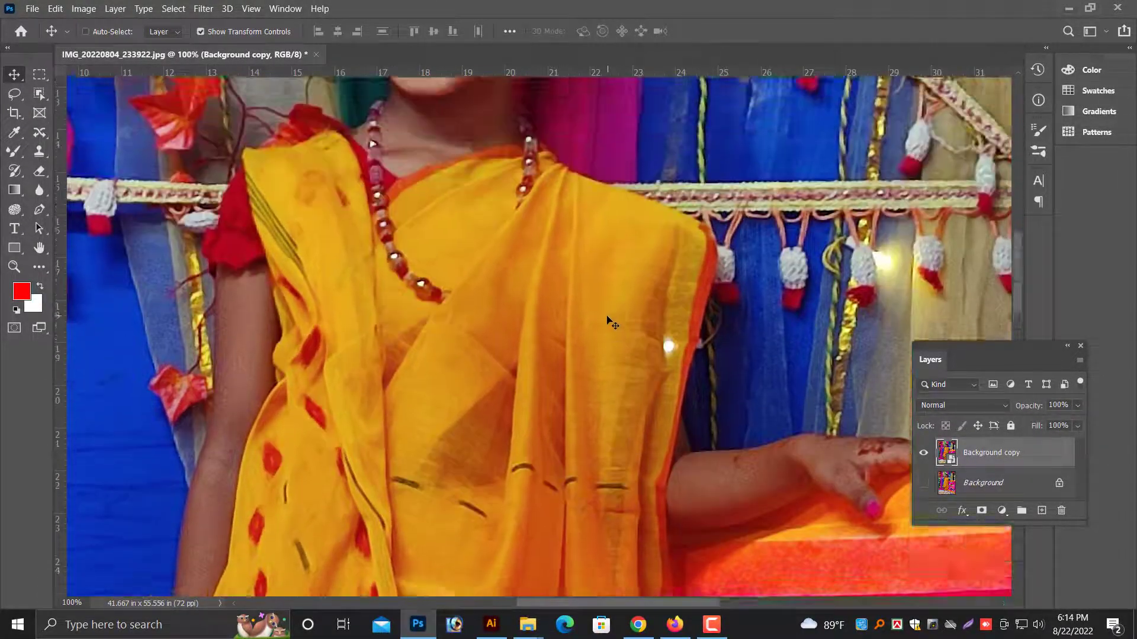
pyautogui.scroll(3, 616, 363)
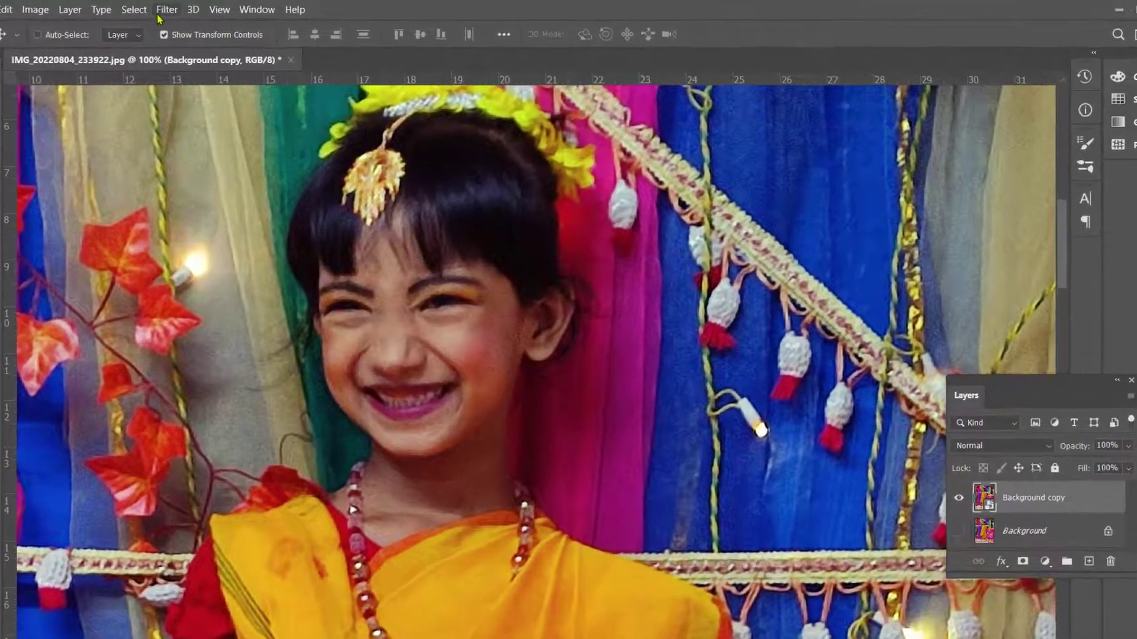
pyautogui.click(203, 8)
pyautogui.moveTo(225, 227)
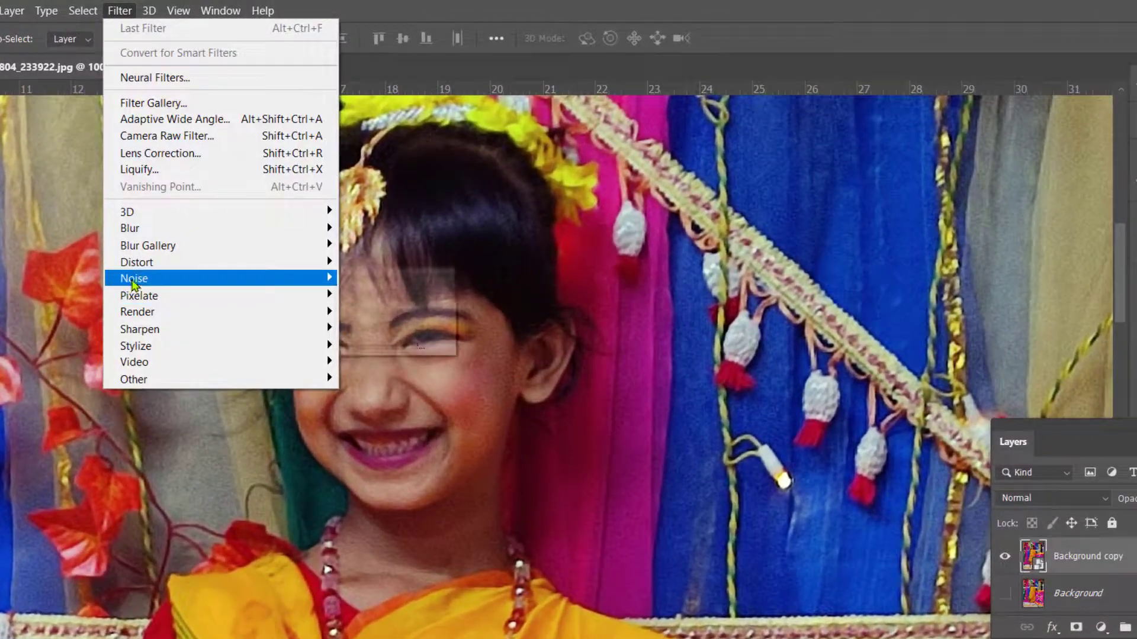
pyautogui.click(374, 328)
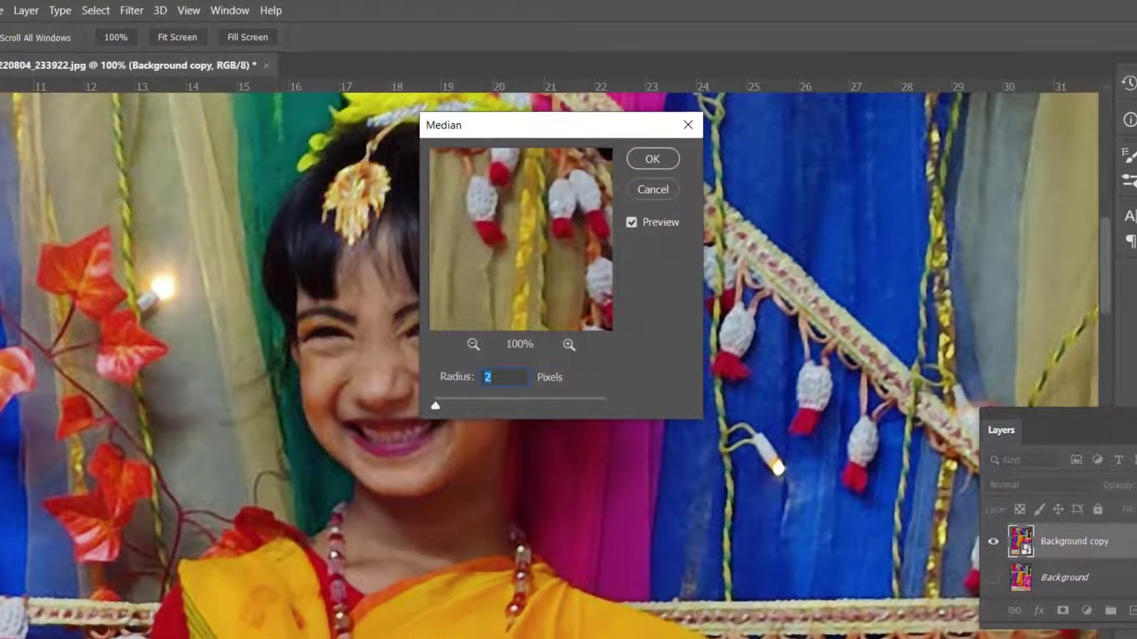
pyautogui.press('Return')
# - Examine the effect of the Median filter on the girl's face up close
pyautogui.rightClick(466, 342)
pyautogui.click(490, 352)
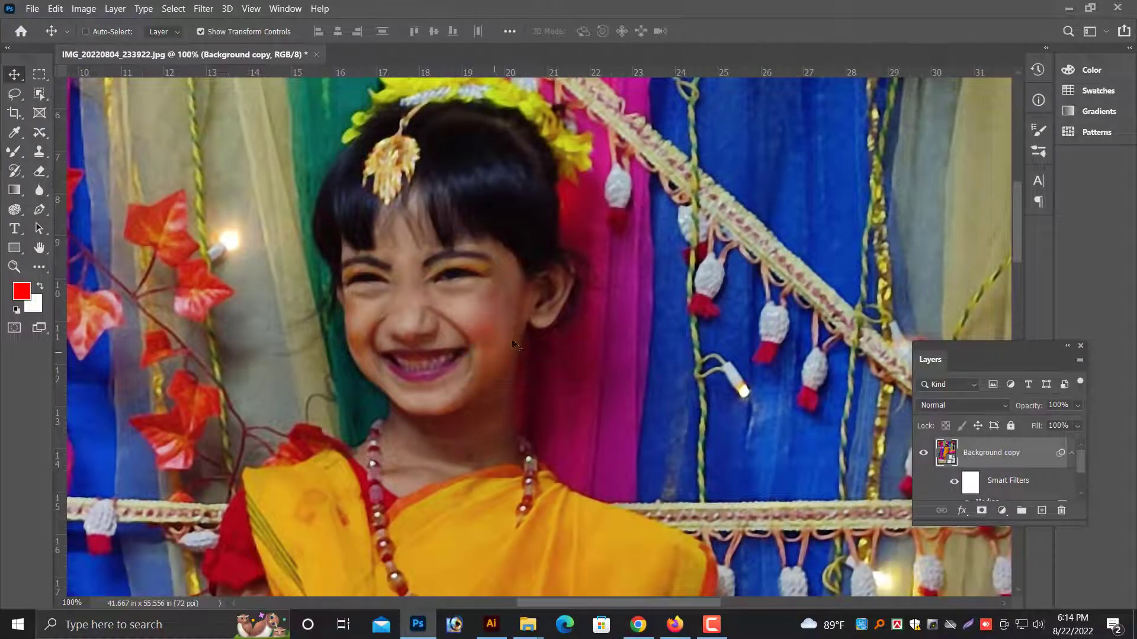
pyautogui.scroll(1, 460, 326)
pyautogui.hotkey('ctrl', '+')
pyautogui.scroll(-2, 456, 311)
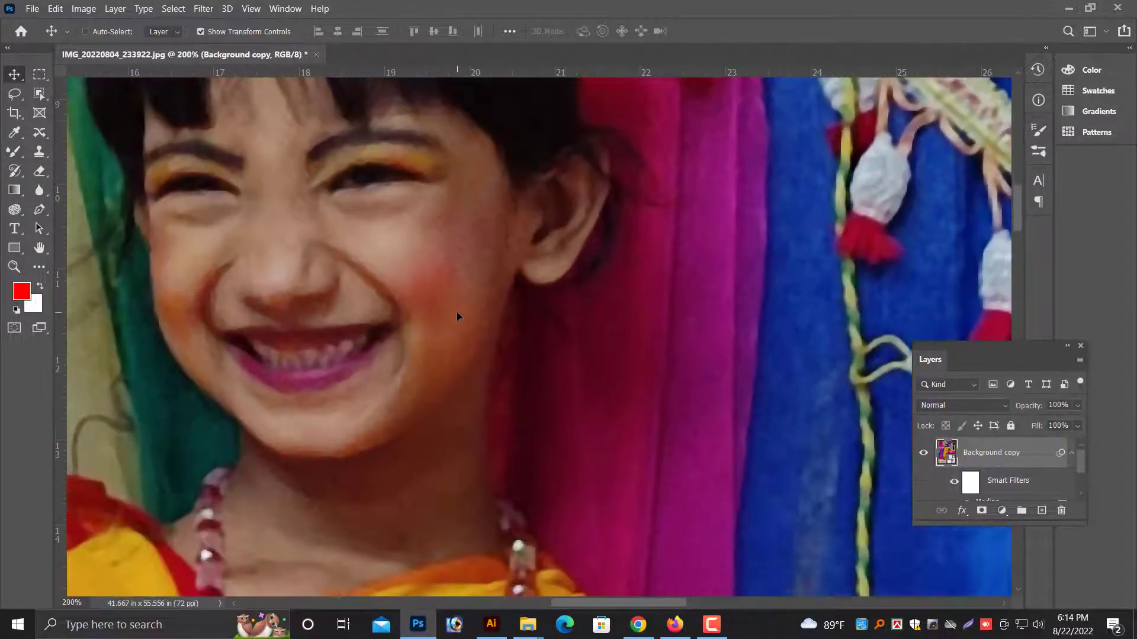
pyautogui.hotkey('ctrl', '-')
pyautogui.rightClick(476, 315)
pyautogui.click(490, 324)
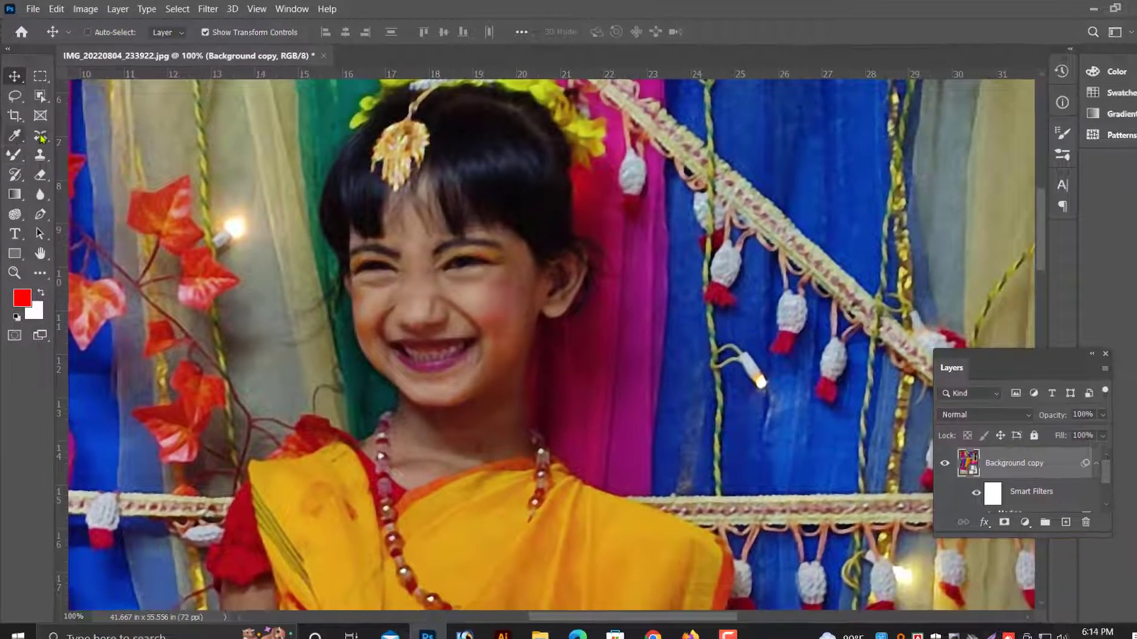
# - Outline the girl's face, ear and neck as a selection with the Content-Aware Move tool
pyautogui.rightClick(39, 134)
pyautogui.click(77, 177)
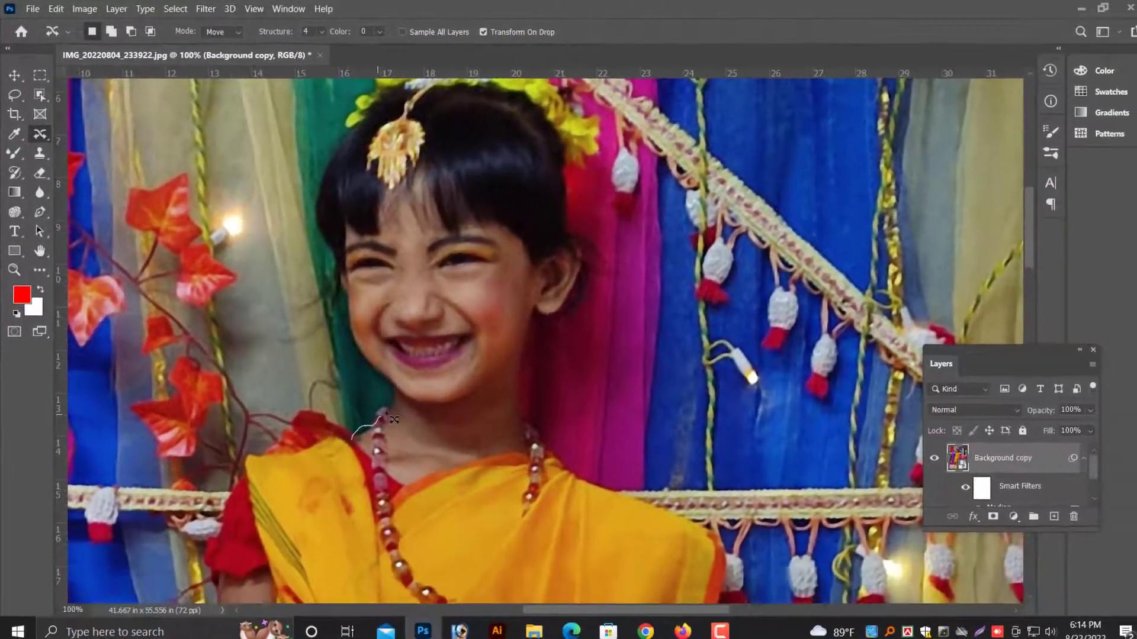
pyautogui.moveTo(466, 580); pyautogui.dragTo(496, 488)
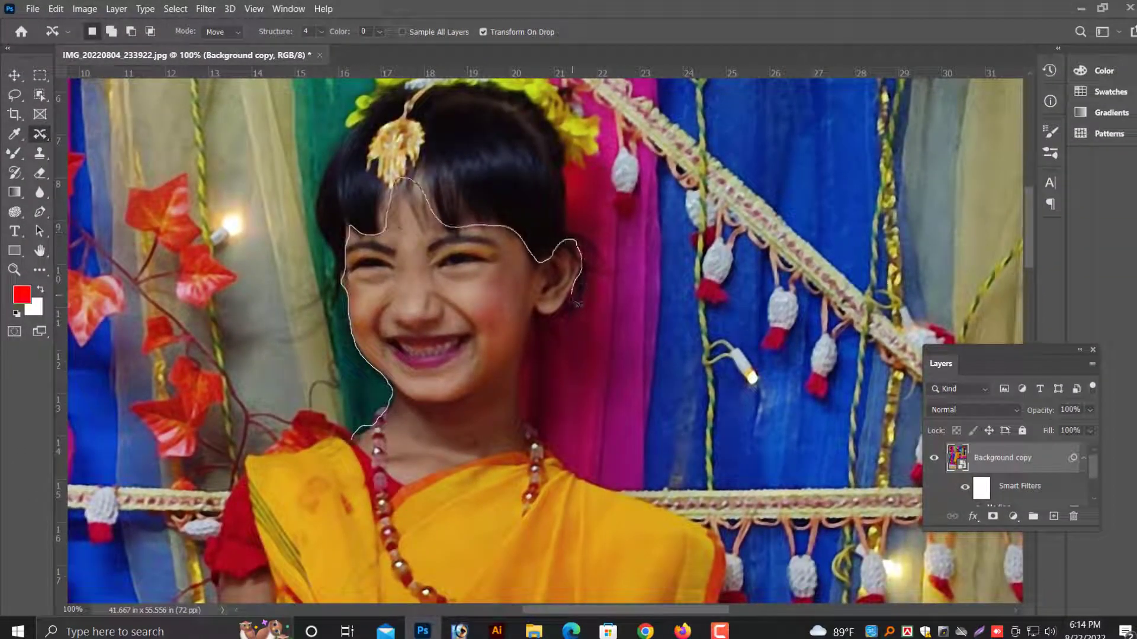
pyautogui.moveTo(362, 456); pyautogui.dragTo(364, 461)
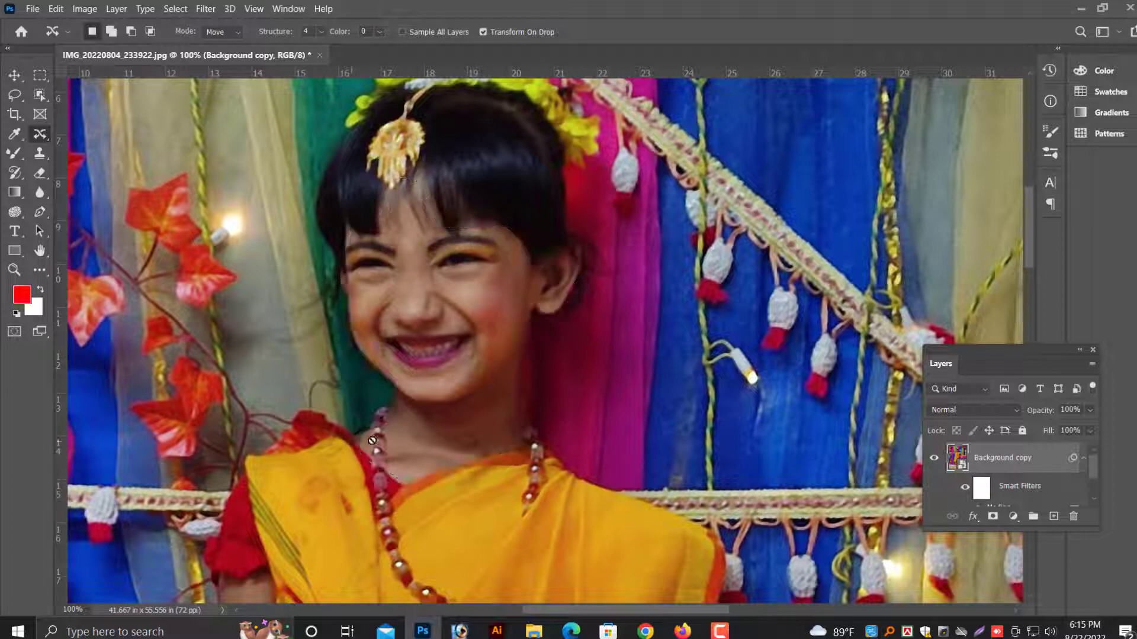
# - Feather the face and neck selection by 3 pixels and copy it to a new layer
pyautogui.rightClick(367, 222)
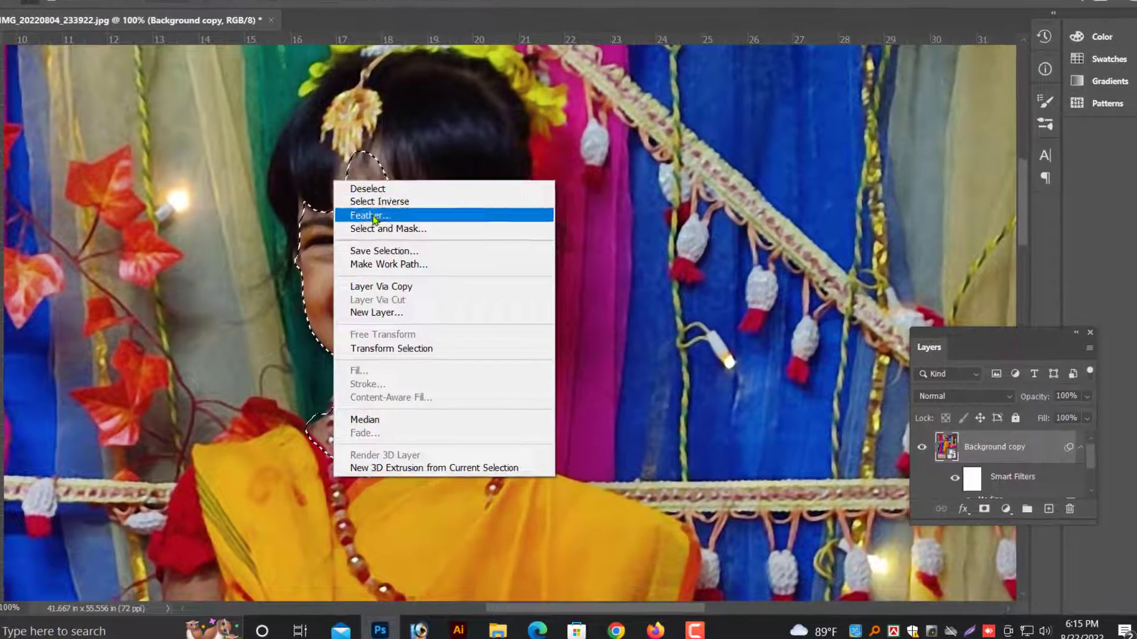
pyautogui.click(414, 240)
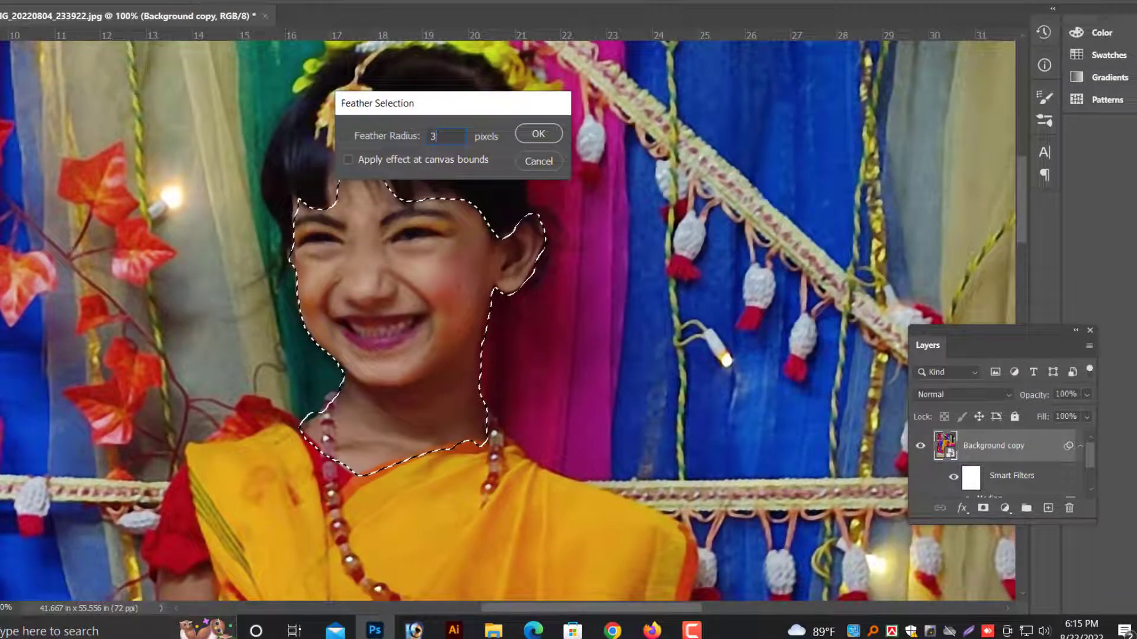
pyautogui.press('Return')
pyautogui.rightClick(397, 170)
pyautogui.click(467, 275)
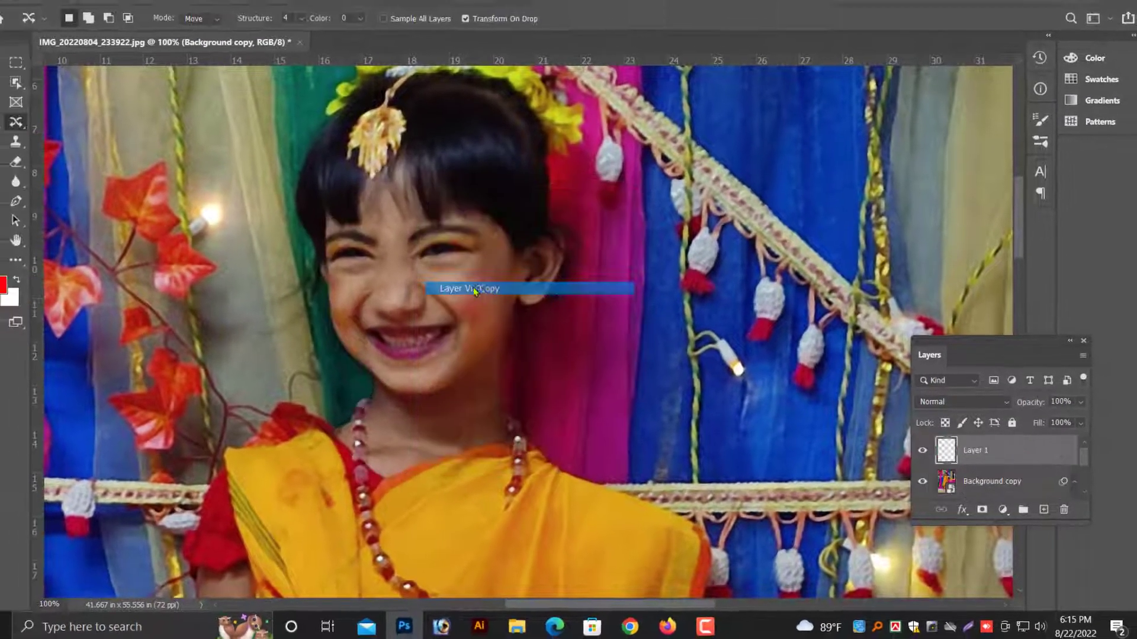
# - Apply Auto Color to the copied face layer
pyautogui.press('v')
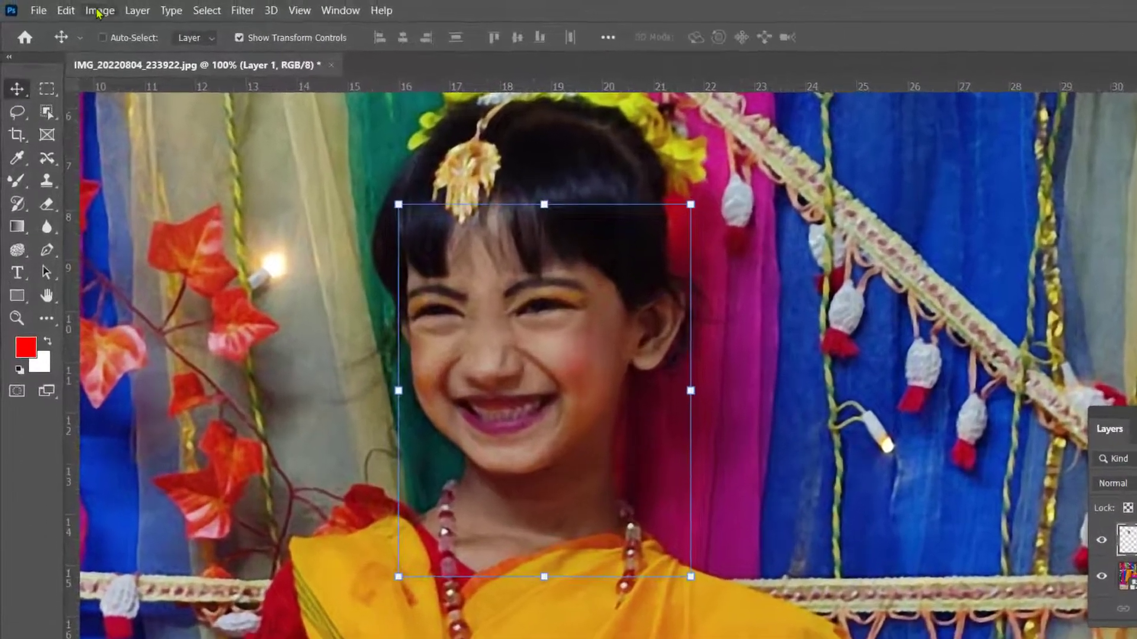
pyautogui.click(98, 12)
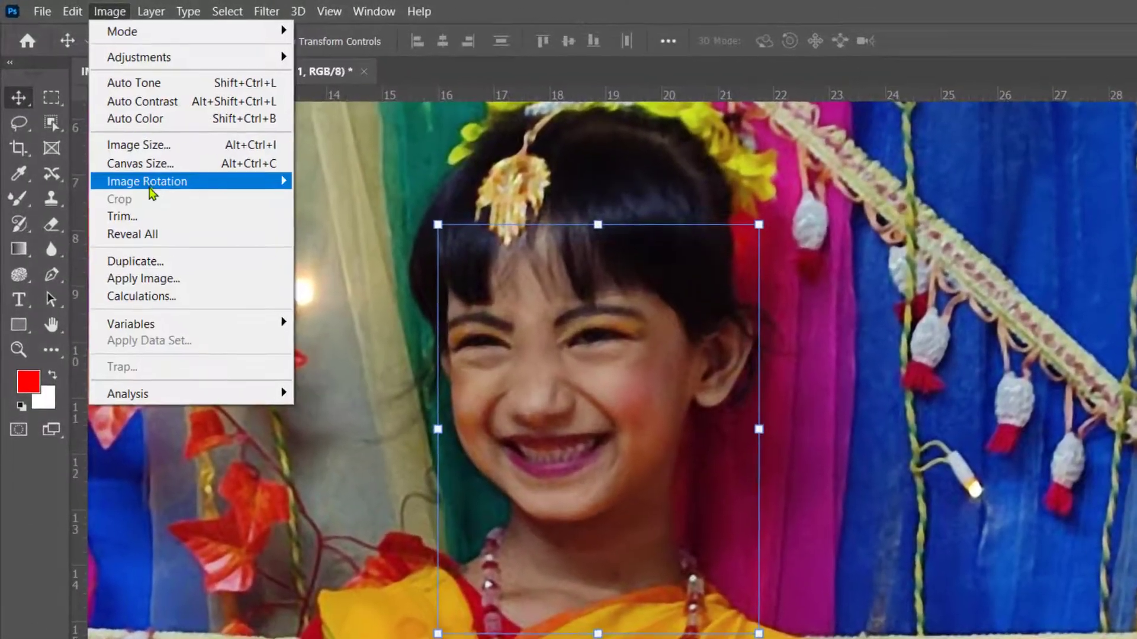
pyautogui.click(132, 116)
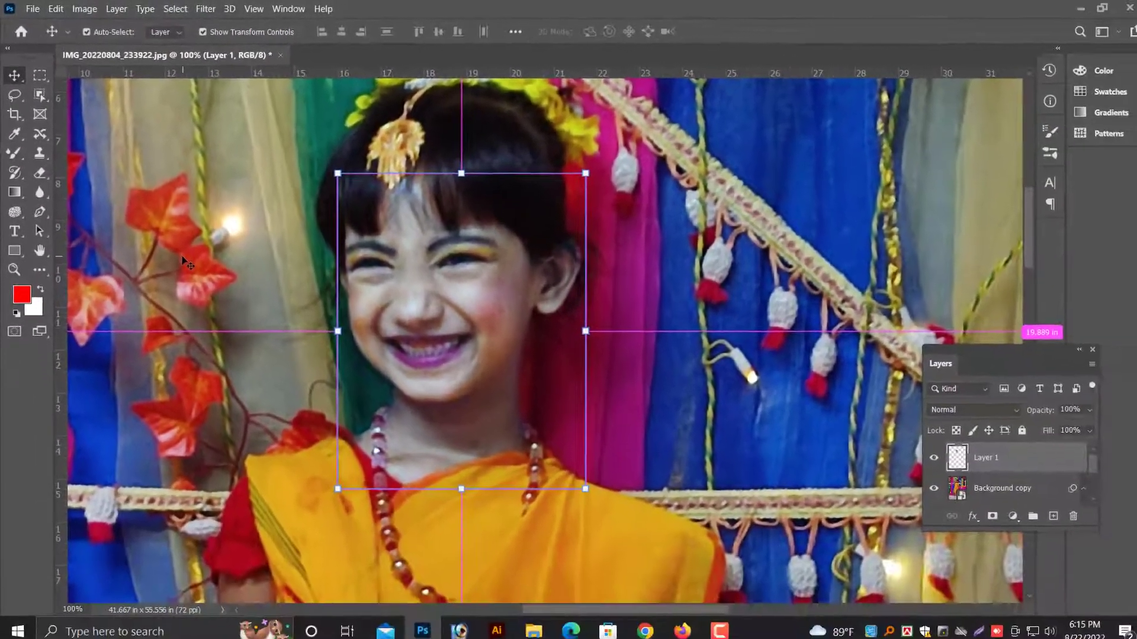
# - Compare the colour-corrected face with the rest of the photo at several magnifications
pyautogui.hotkey('ctrl', '-')
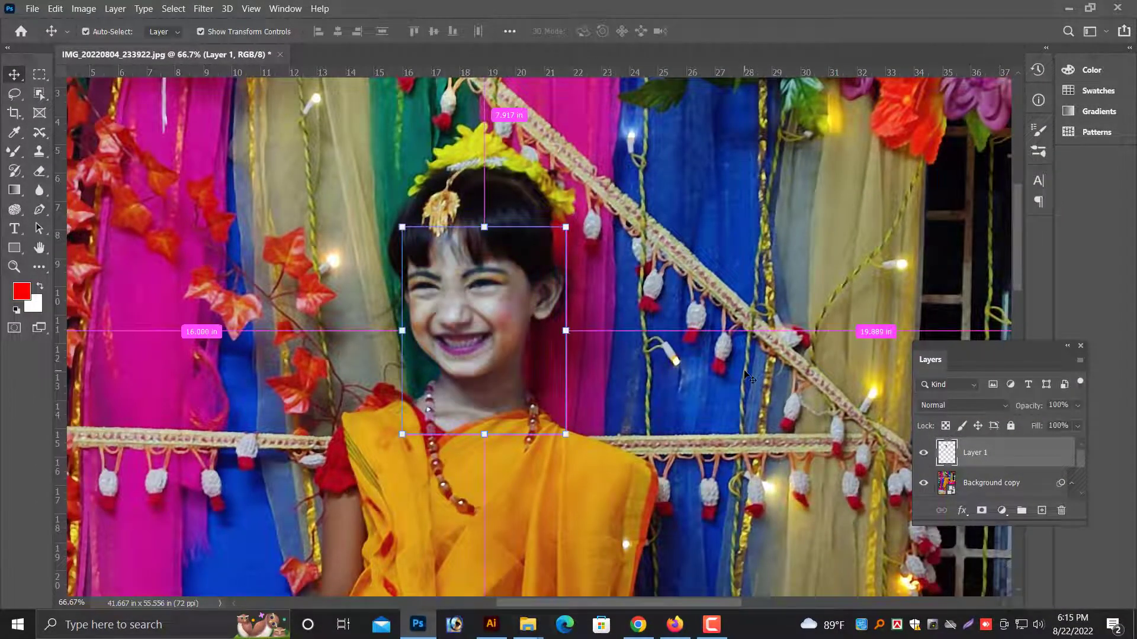
pyautogui.hotkey('ctrl', '-')
pyautogui.rightClick(569, 300)
pyautogui.click(598, 305)
pyautogui.hotkey('ctrl', '-')
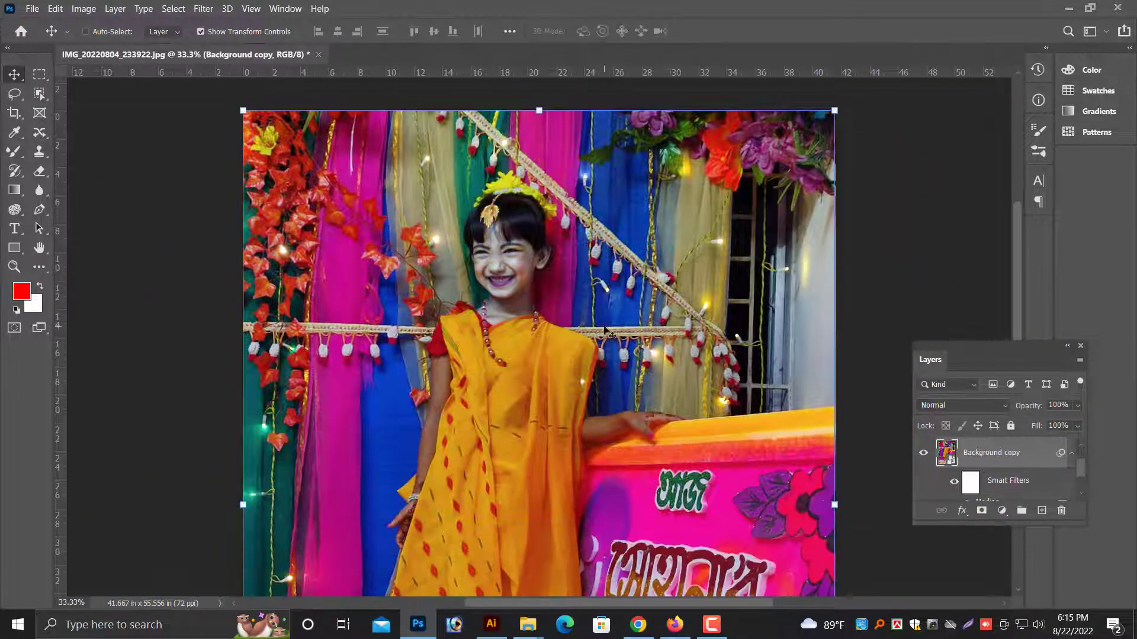
pyautogui.hotkey('ctrl', '+')
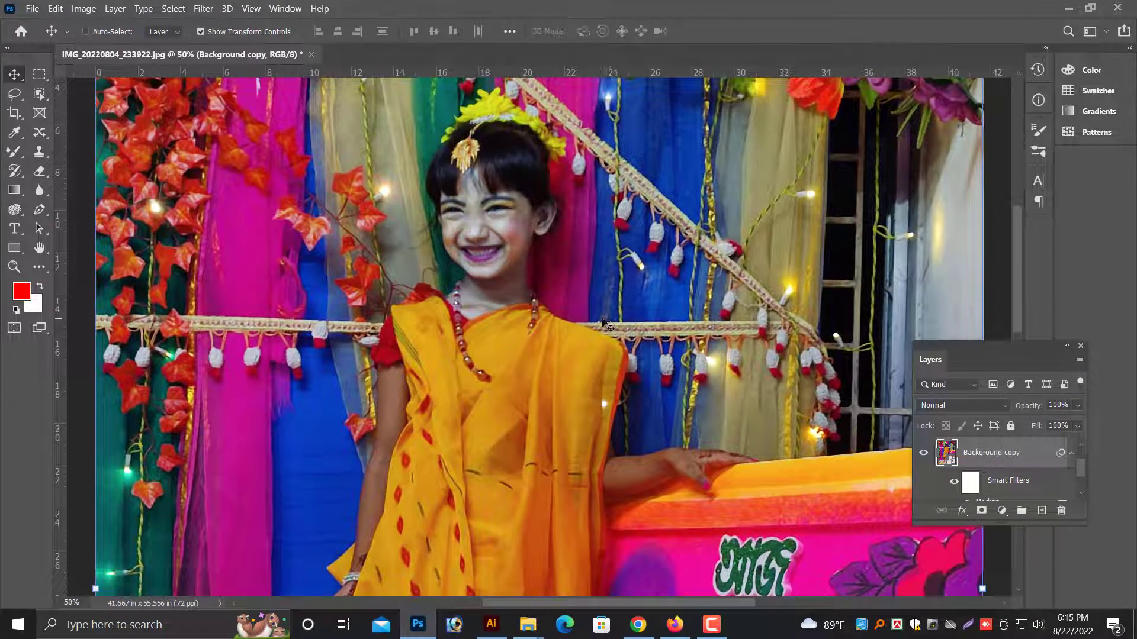
pyautogui.hotkey('ctrl', '+')
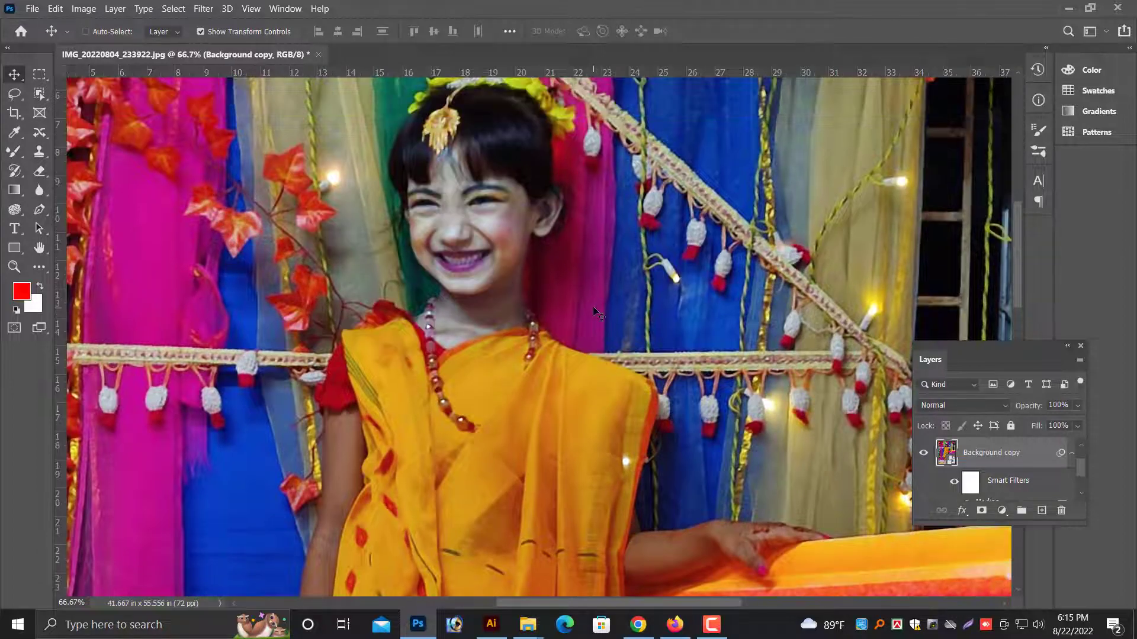
pyautogui.hotkey('ctrl', '+')
# - Smooth the facial skin on Layer 1 with the Mixer Brush and review it against the whole photo
pyautogui.rightClick(470, 236)
pyautogui.click(492, 243)
pyautogui.hotkey('ctrl', '+')
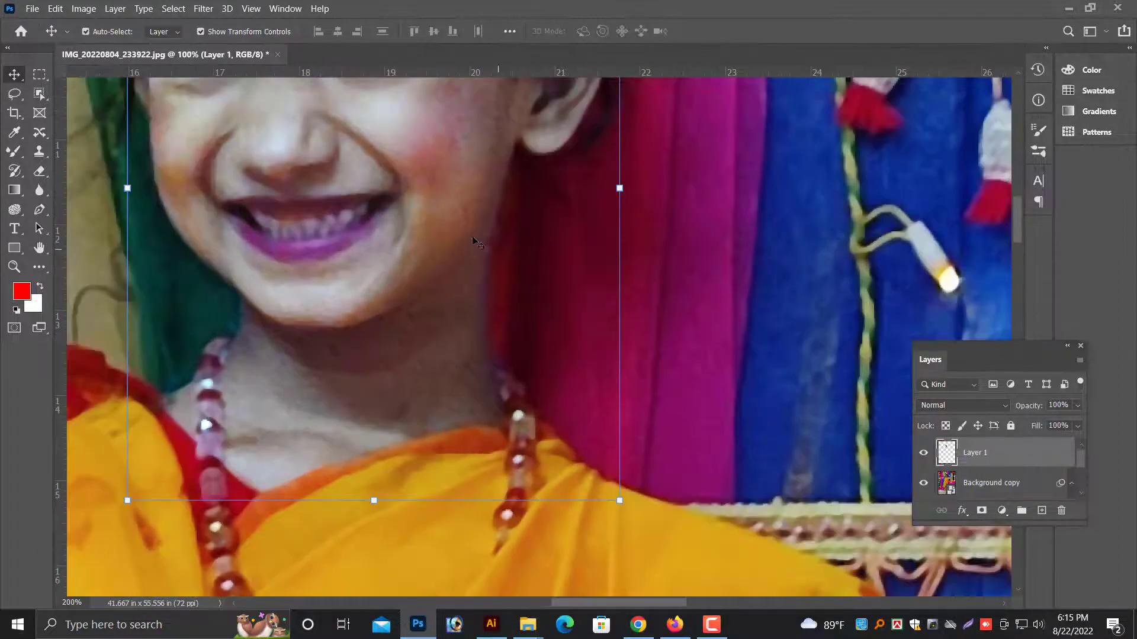
pyautogui.scroll(3, 440, 241)
pyautogui.scroll(2, 440, 241)
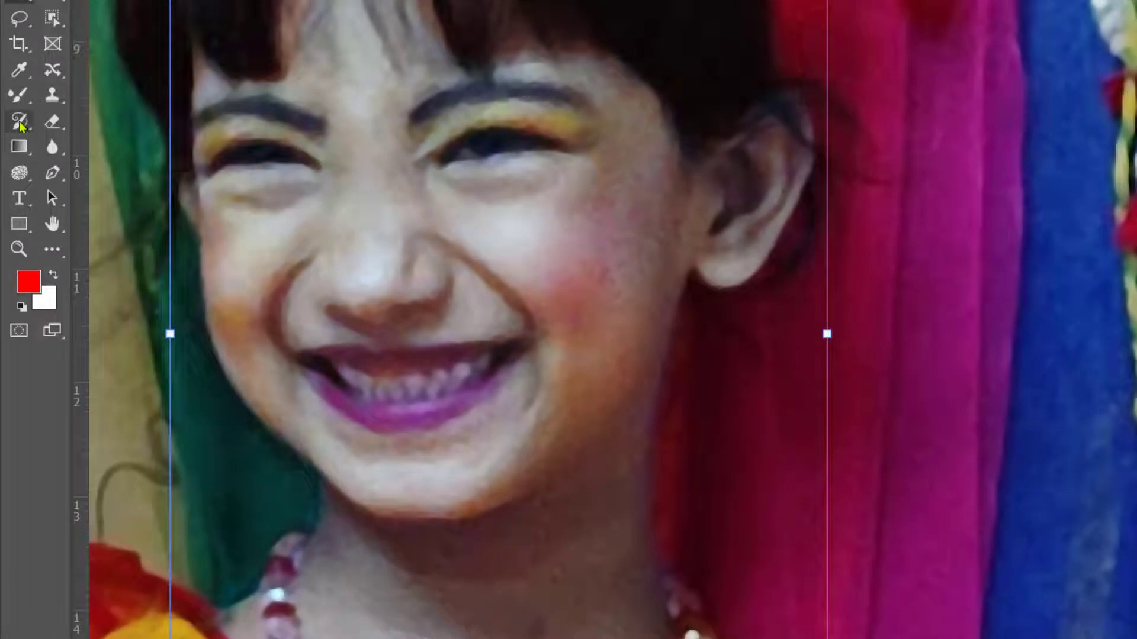
pyautogui.rightClick(20, 95)
pyautogui.click(89, 150)
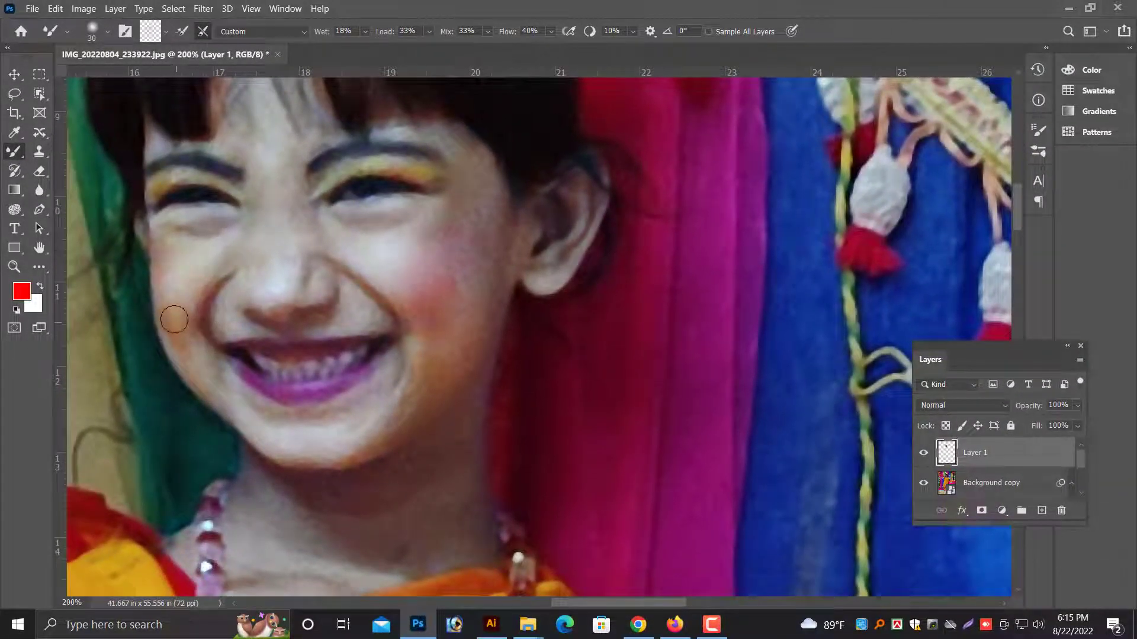
pyautogui.scroll(2, 452, 252)
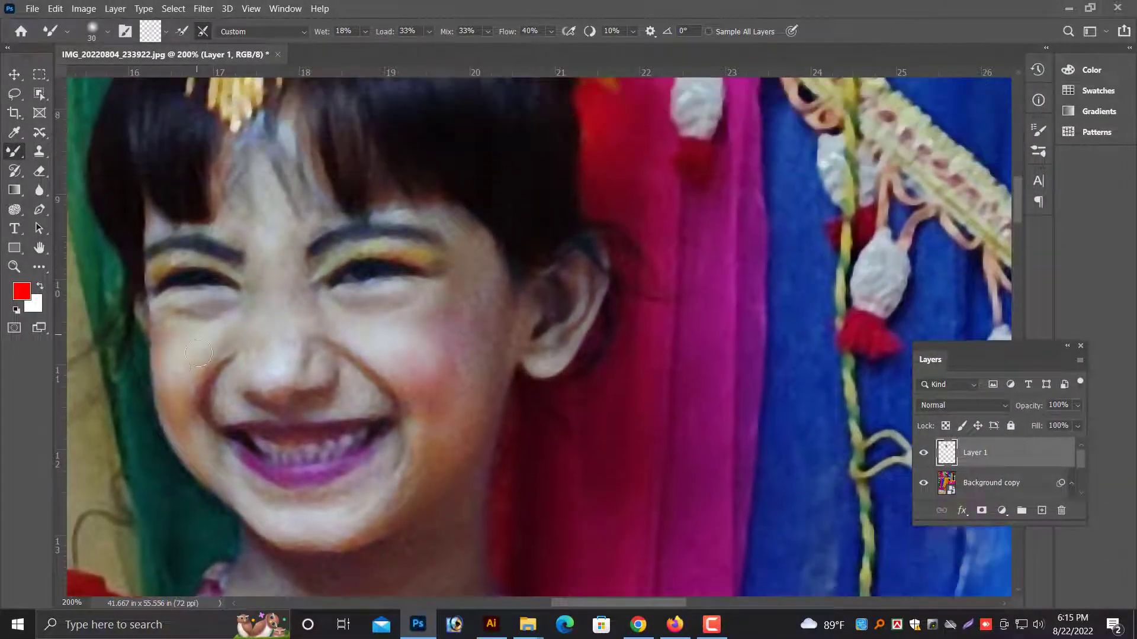
pyautogui.hotkey('ctrl', '-')
pyautogui.hotkey('ctrl', '-')
pyautogui.hotkey('ctrl', '-')
pyautogui.hotkey('ctrl', '-')
pyautogui.hotkey('ctrl', '-')
pyautogui.hotkey('ctrl', '+')
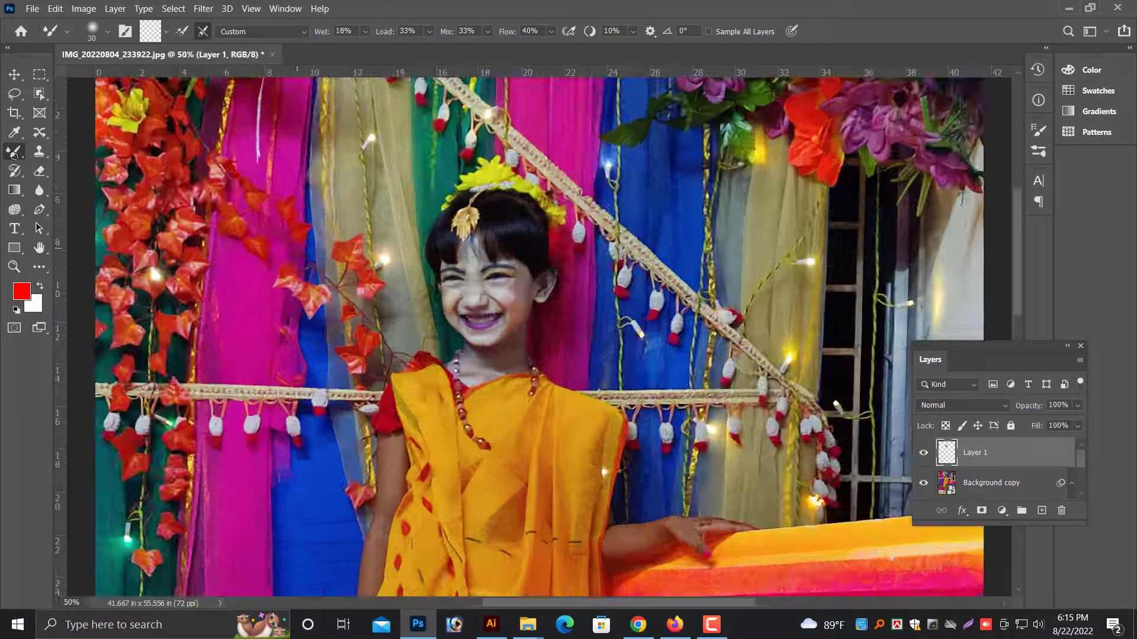
# - Compare the photo with Layer 1 hidden and shown, checking the retouched face against the rest of the picture
pyautogui.press('v')
pyautogui.click(923, 455)
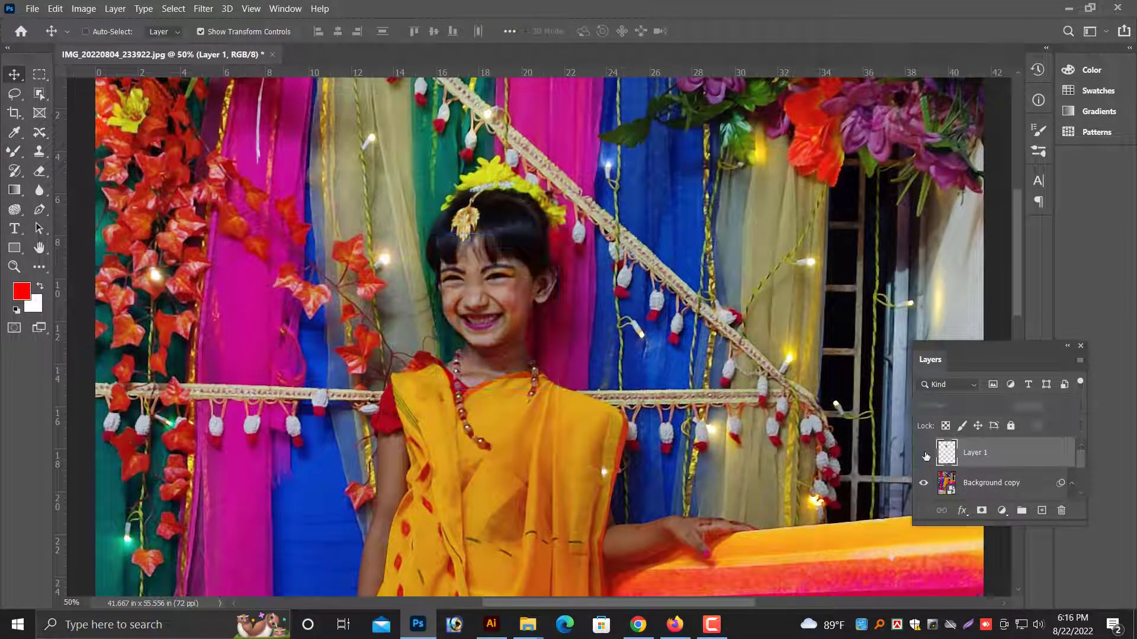
pyautogui.click(923, 453)
pyautogui.scroll(-1, 770, 379)
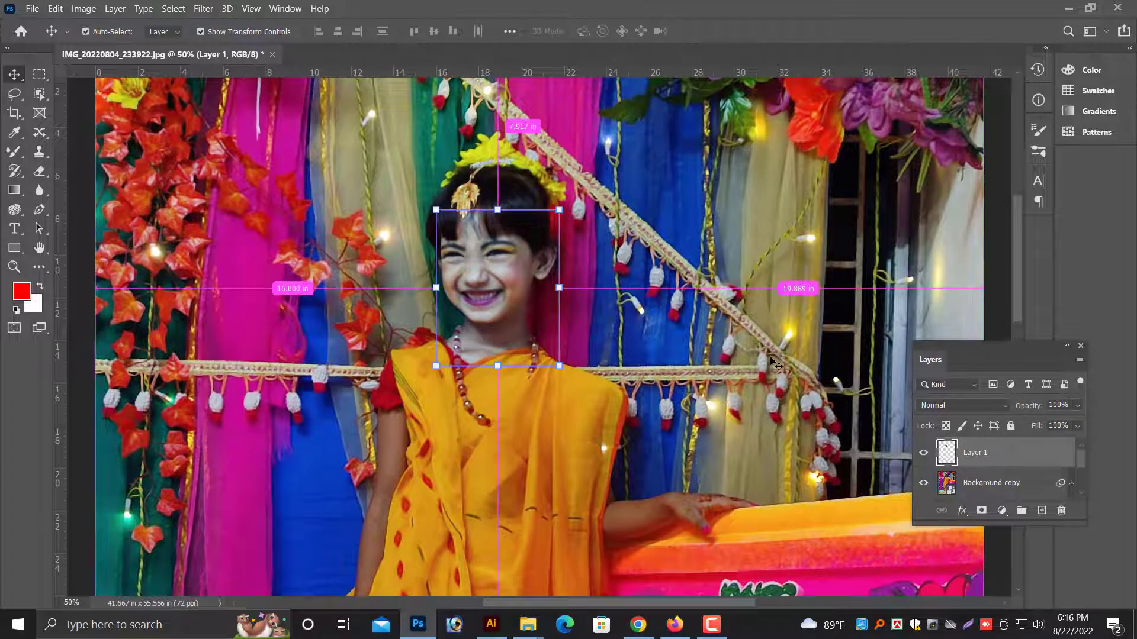
pyautogui.hotkey('ctrl', '-')
pyautogui.scroll(-1, 761, 391)
pyautogui.hotkey('ctrl', '+')
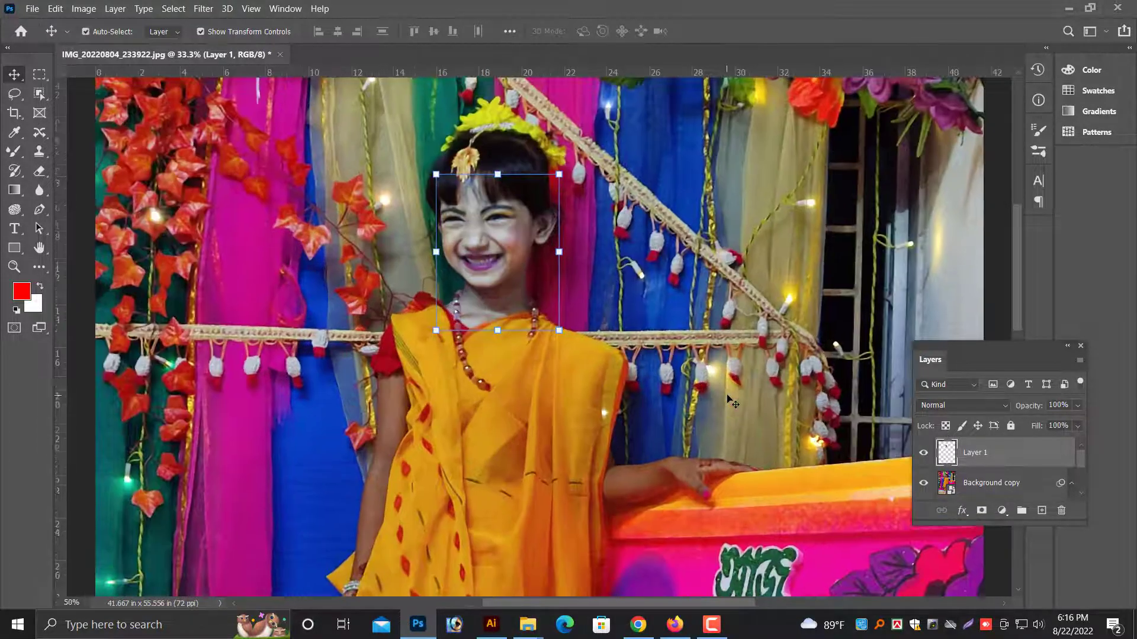
# - Outline the girl's hanging arm and hand on the Background copy layer with the Content-Aware Move tool
pyautogui.scroll(-2, 533, 355)
pyautogui.rightClick(389, 373)
pyautogui.click(407, 379)
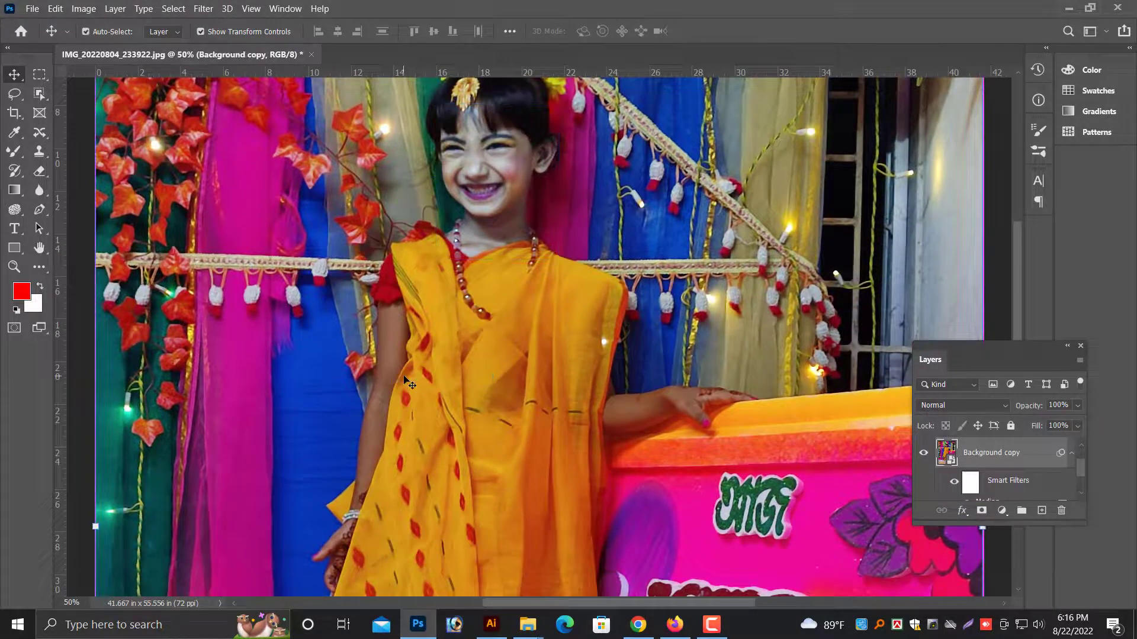
pyautogui.scroll(-2, 388, 393)
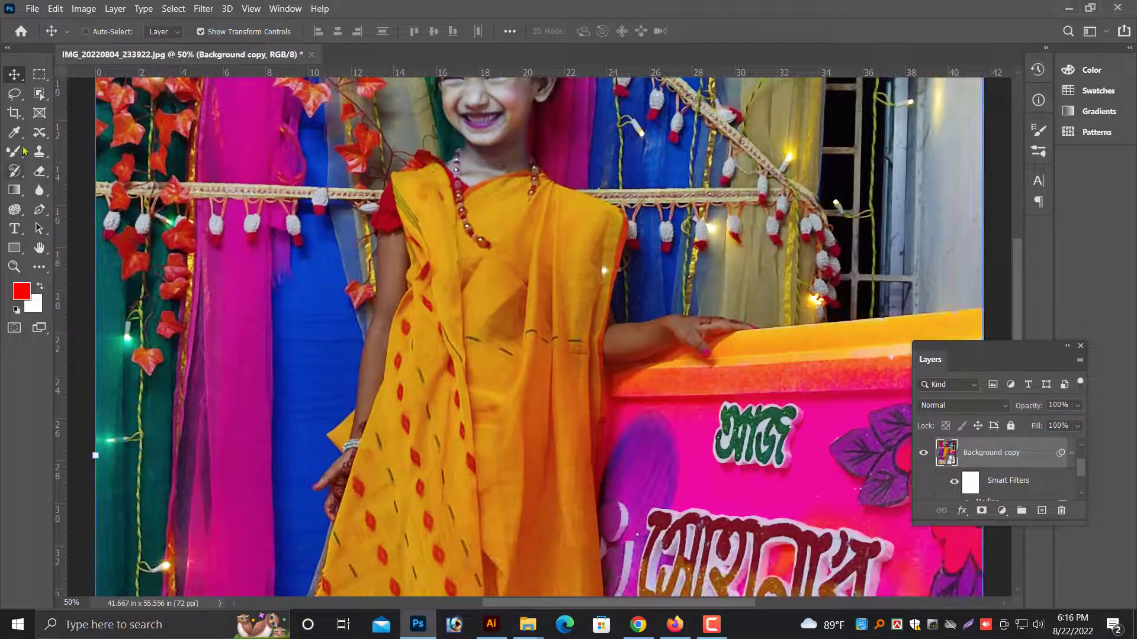
pyautogui.click(39, 132)
pyautogui.hotkey('ctrl', '+')
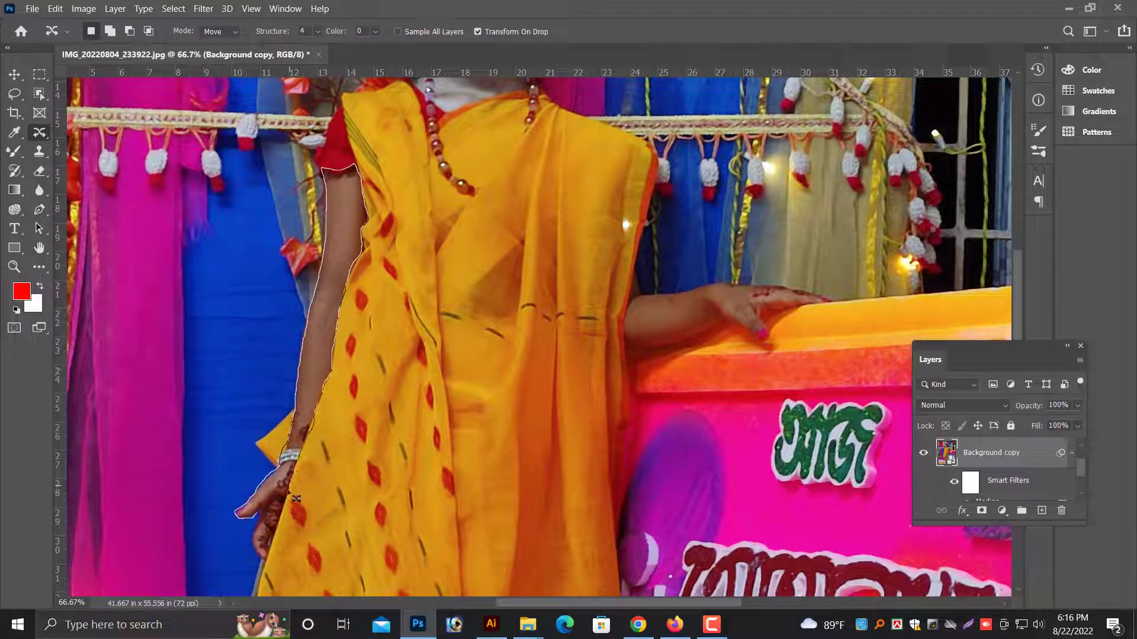
pyautogui.moveTo(264, 523); pyautogui.dragTo(261, 518)
# - Feather the arm selection and copy it to a new layer
pyautogui.rightClick(341, 264)
pyautogui.rightClick(318, 141)
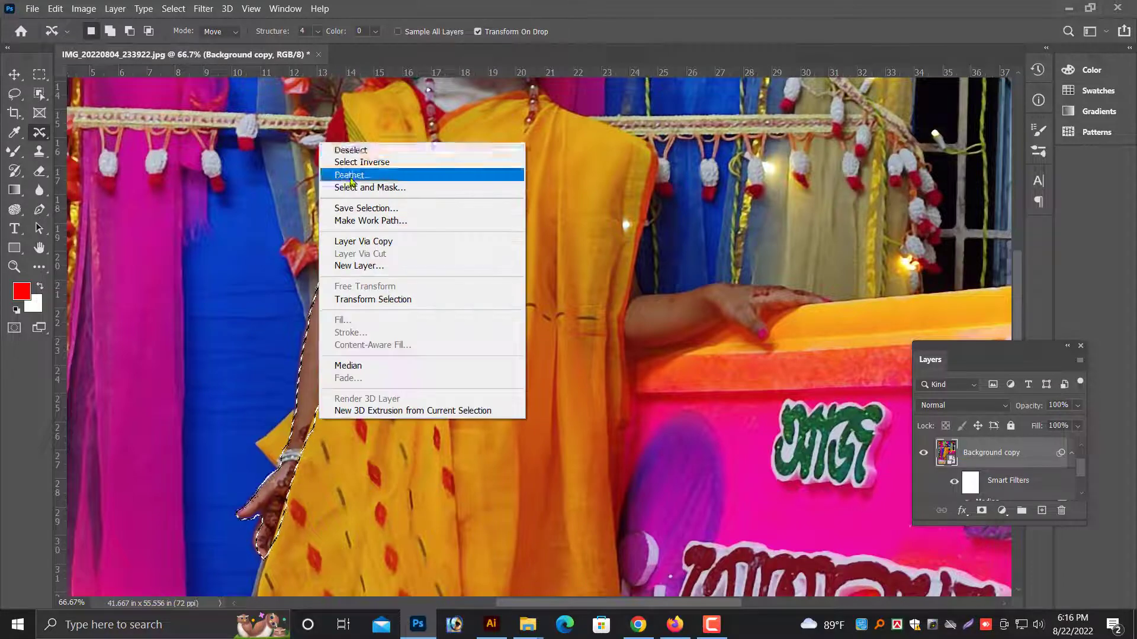
pyautogui.click(350, 177)
pyautogui.press('Return')
pyautogui.rightClick(344, 224)
pyautogui.rightClick(322, 149)
pyautogui.click(366, 247)
pyautogui.click(14, 74)
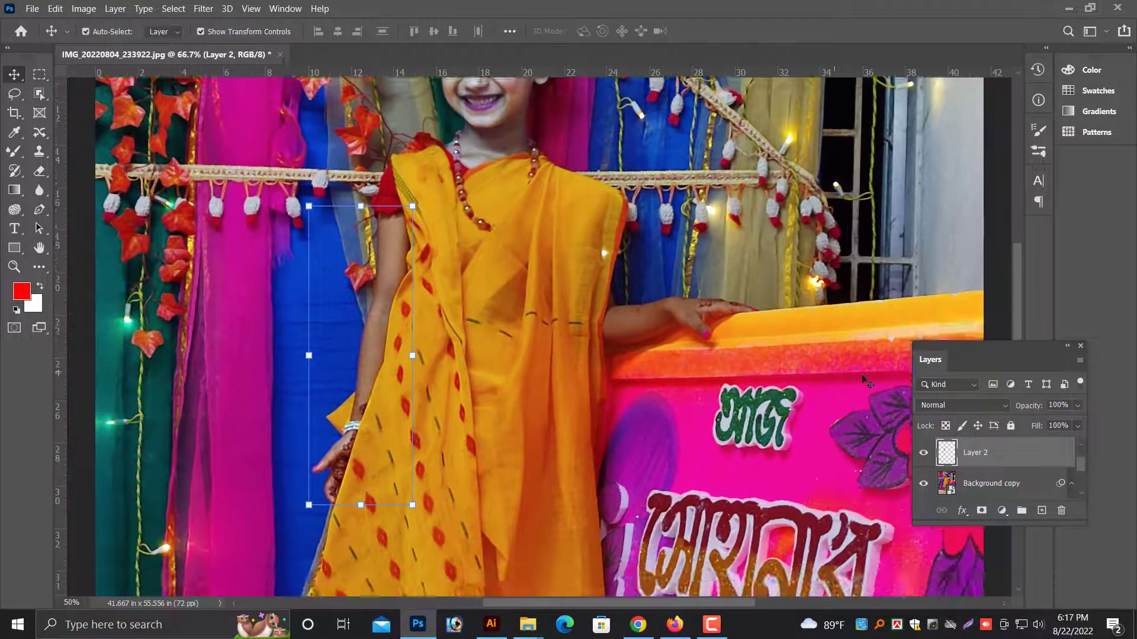
# - Convert the face layer, Layer 1, to a smart object for smart filters
pyautogui.hotkey('ctrl', '+')
pyautogui.scroll(3, 503, 174)
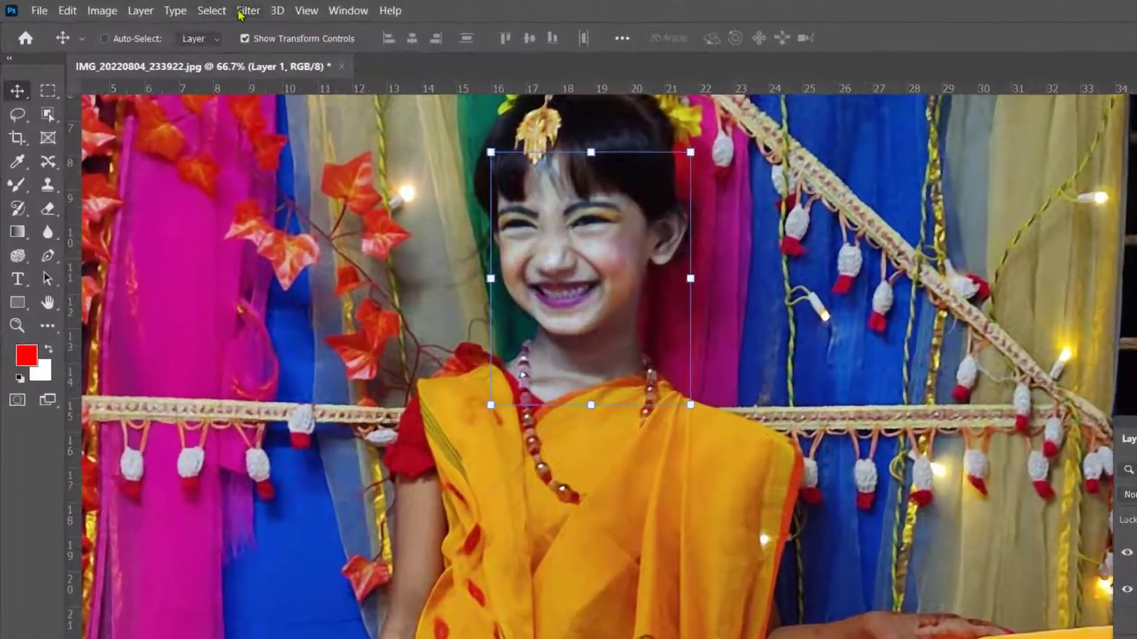
pyautogui.click(241, 11)
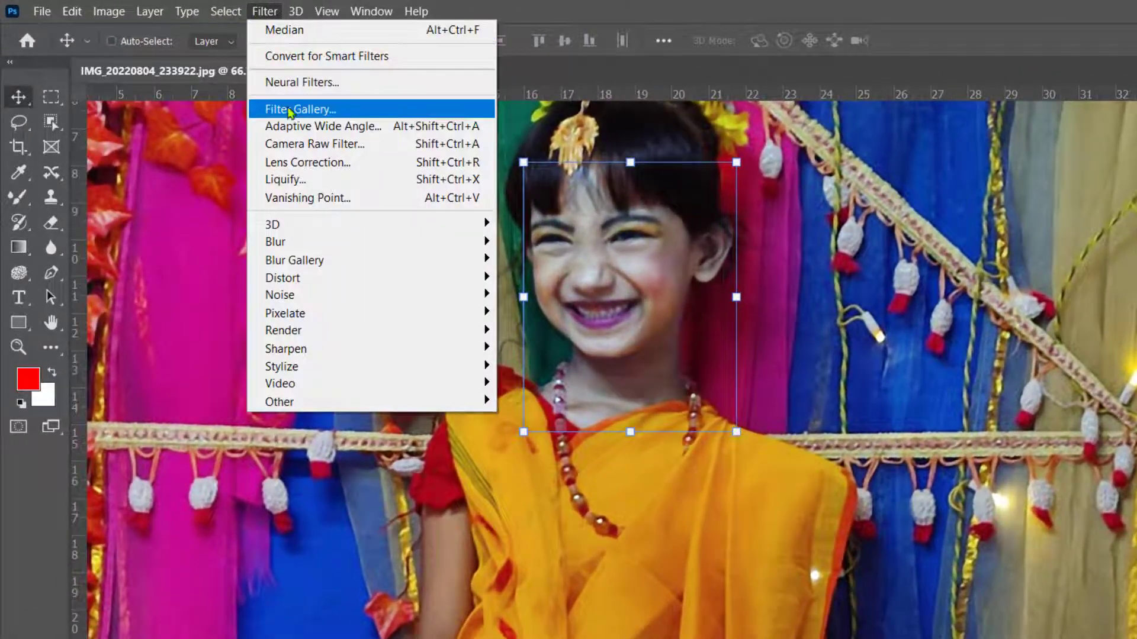
pyautogui.click(290, 54)
pyautogui.click(771, 324)
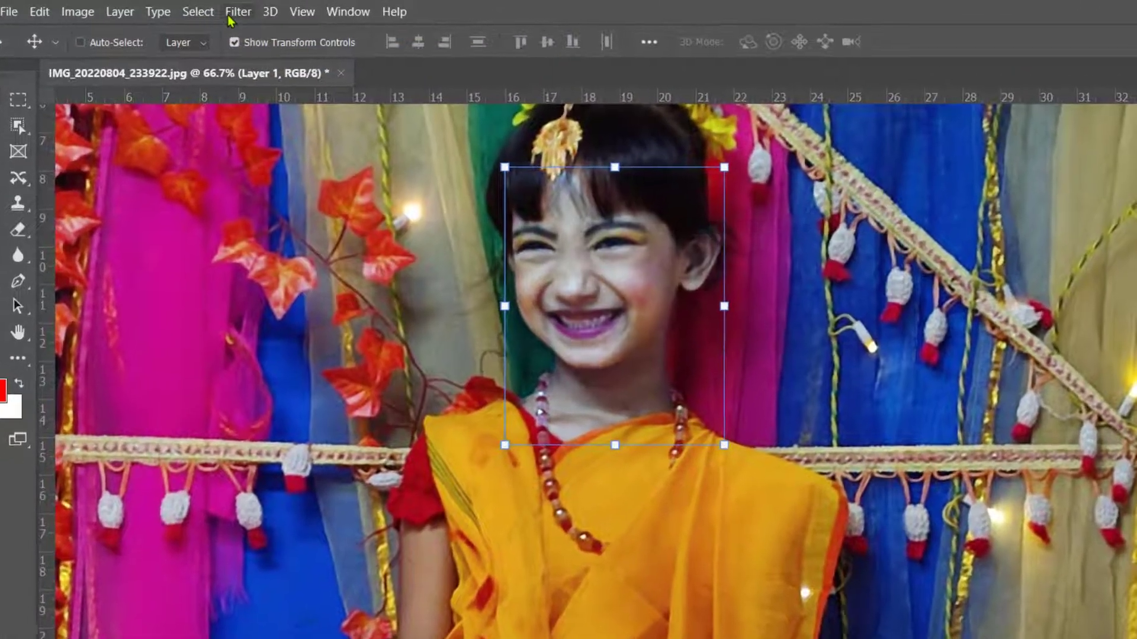
# - Start the Camera Raw Filter on the face layer and set the white balance temperature to +7
pyautogui.click(265, 12)
pyautogui.click(252, 160)
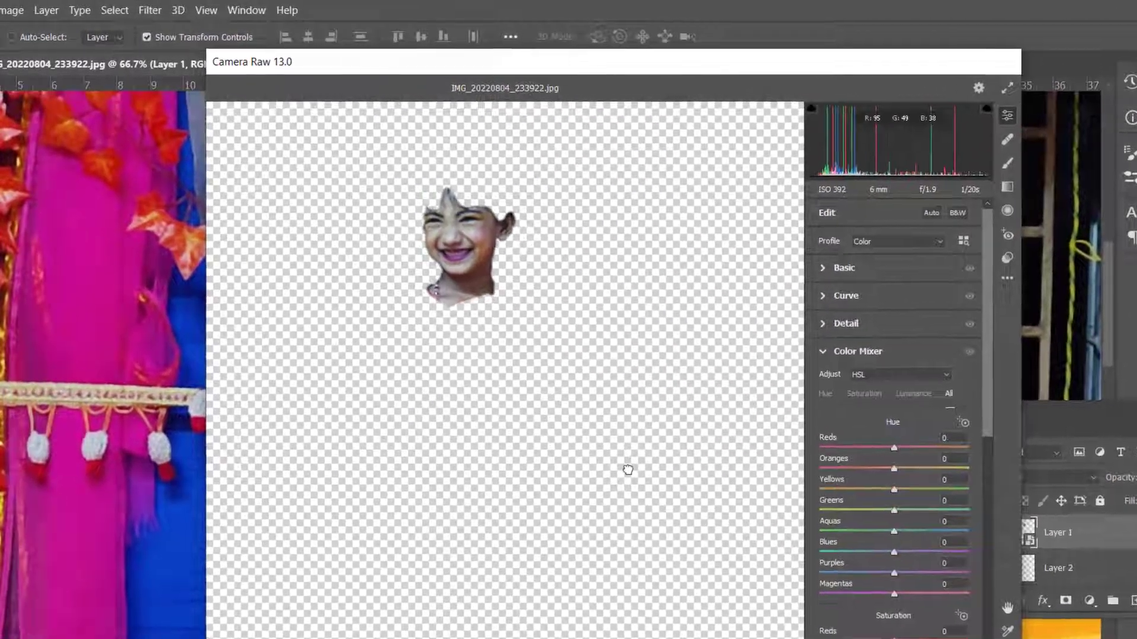
pyautogui.scroll(2, 628, 469)
pyautogui.moveTo(644, 308); pyautogui.dragTo(685, 448)
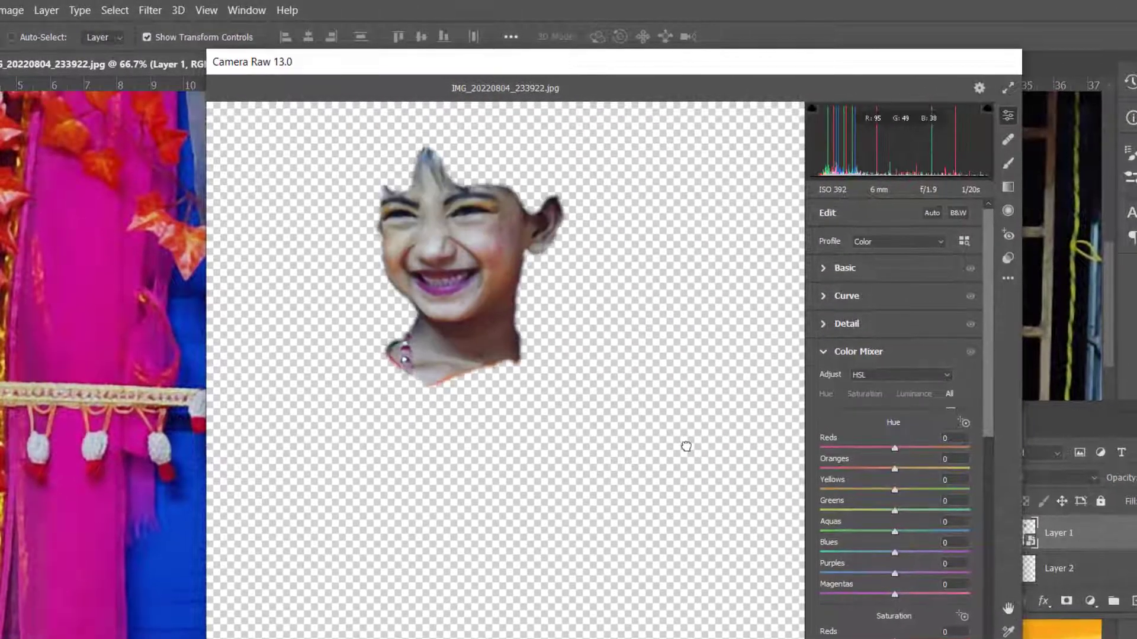
pyautogui.scroll(1, 685, 448)
pyautogui.moveTo(603, 376); pyautogui.dragTo(697, 493)
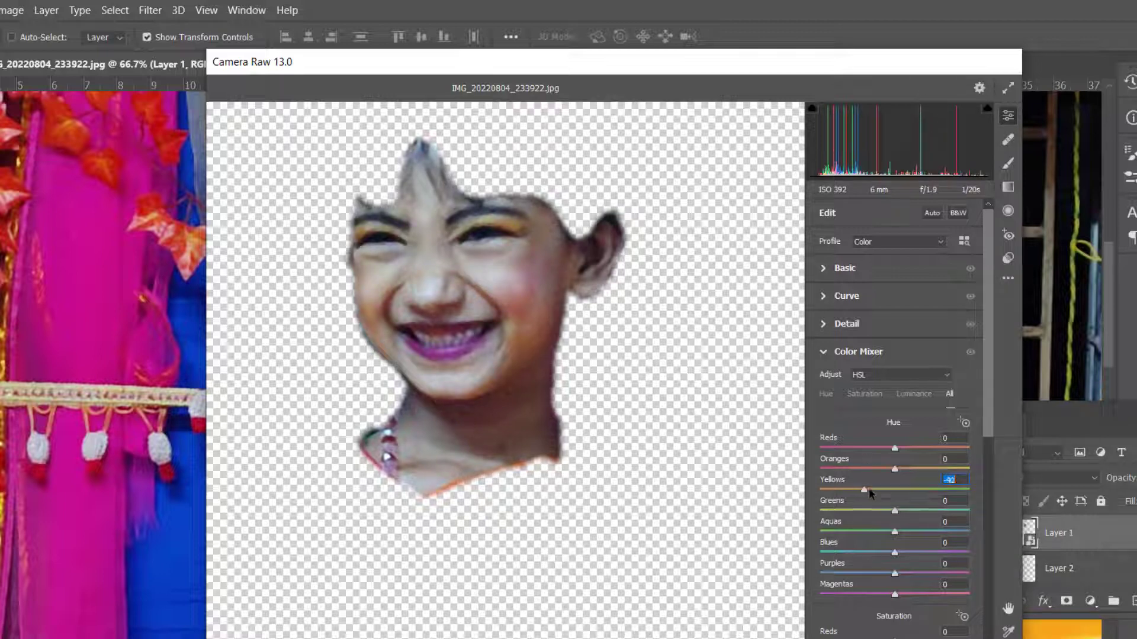
pyautogui.click(841, 273)
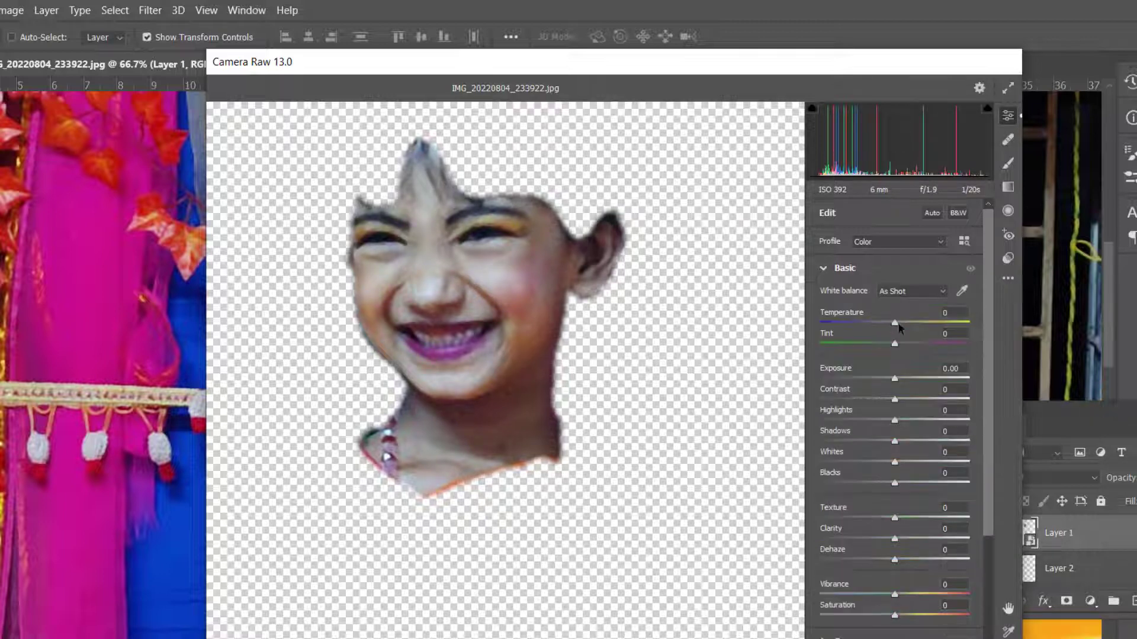
pyautogui.moveTo(898, 325); pyautogui.dragTo(900, 322)
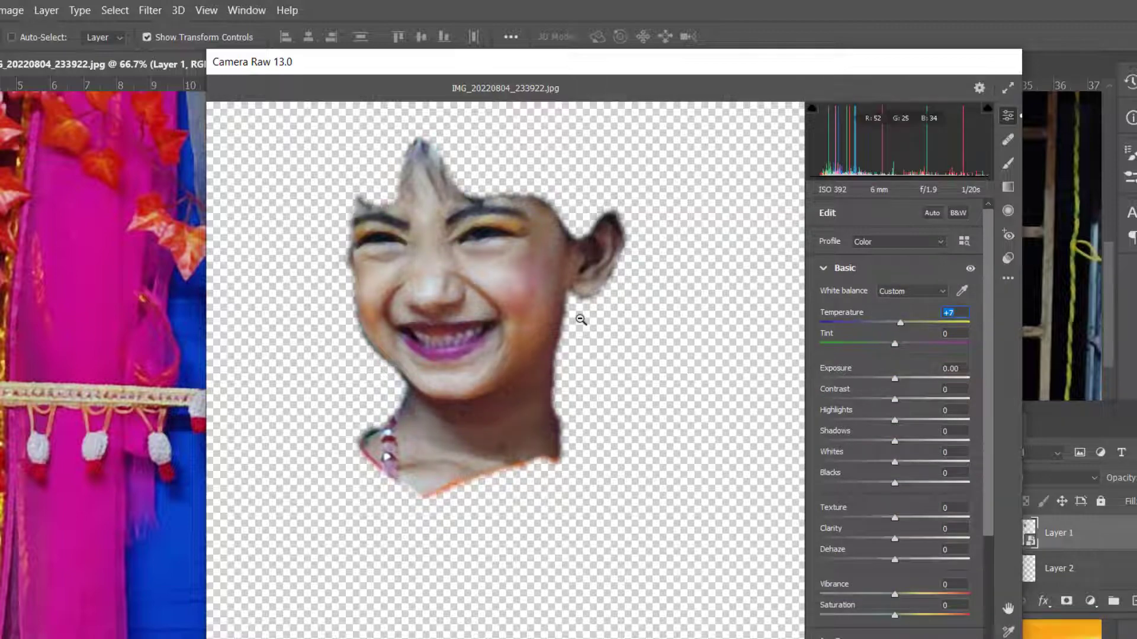
# - Set the face's exposure to +0.25, highlights to +20, whites to +16 and blacks to +29, and apply the Camera Raw Filter
pyautogui.scroll(5, 586, 324)
pyautogui.moveTo(609, 399); pyautogui.dragTo(630, 386)
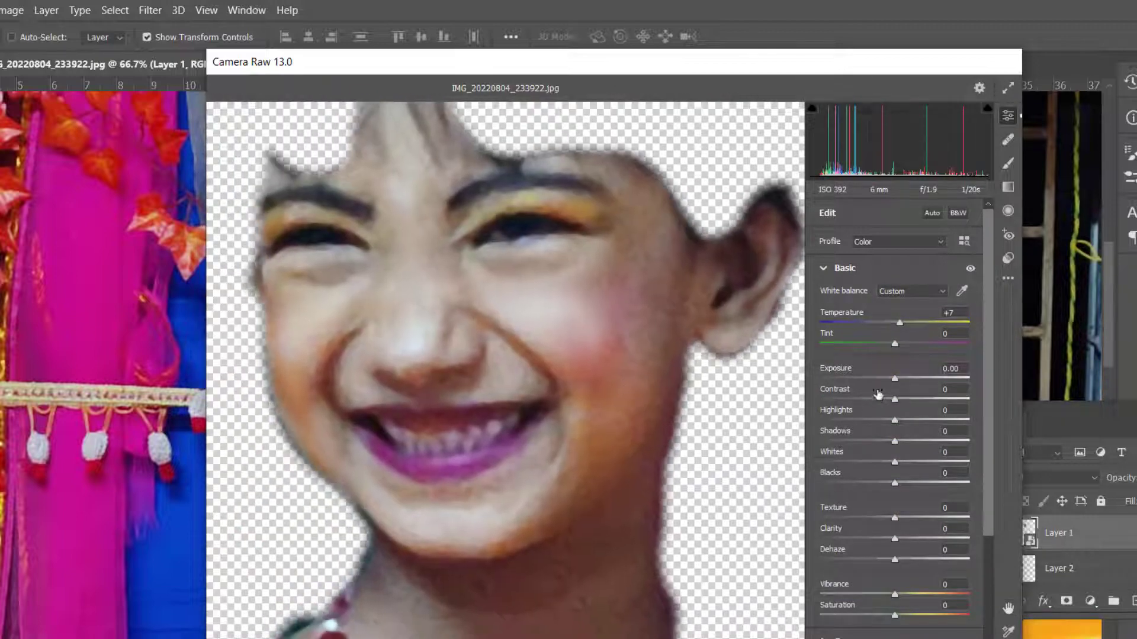
pyautogui.moveTo(895, 382); pyautogui.dragTo(898, 382)
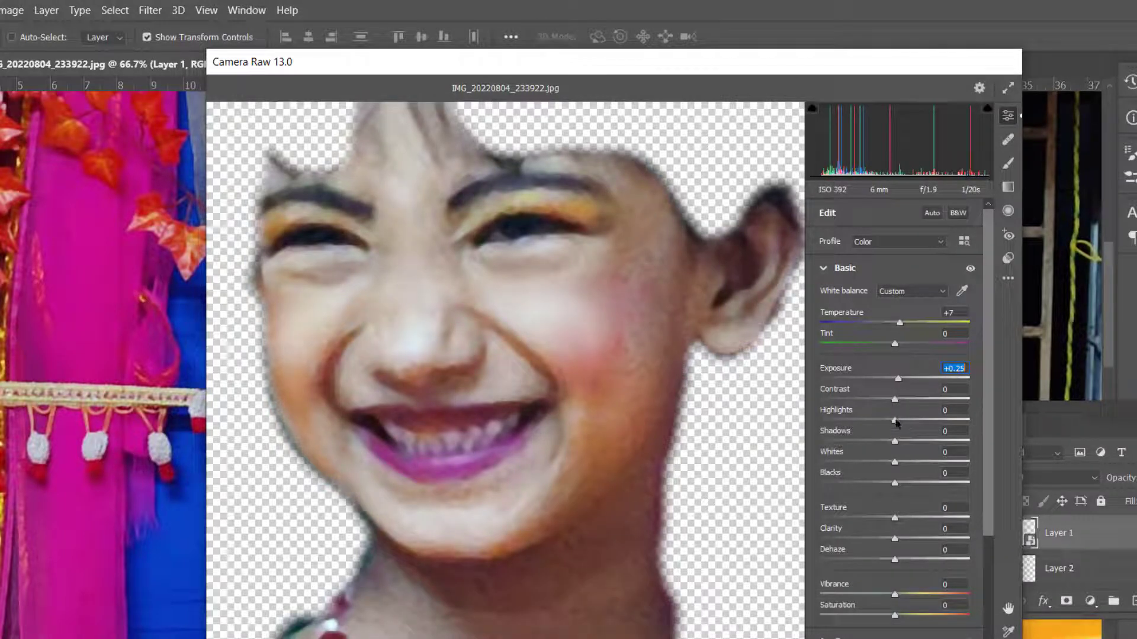
pyautogui.moveTo(895, 420); pyautogui.dragTo(913, 424)
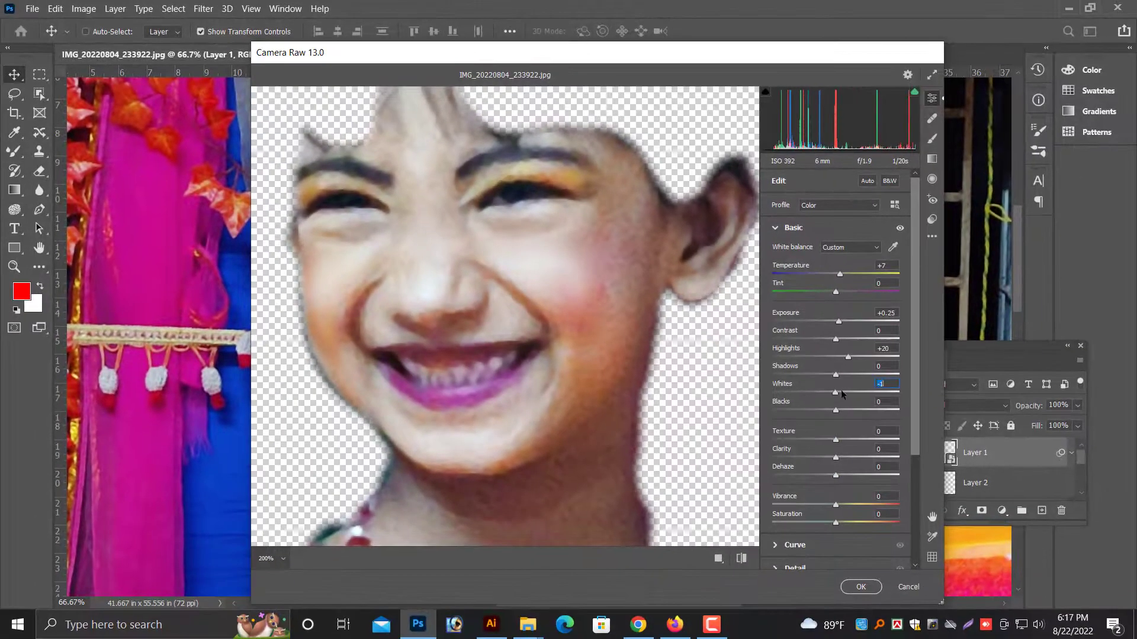
pyautogui.moveTo(842, 394); pyautogui.dragTo(853, 411)
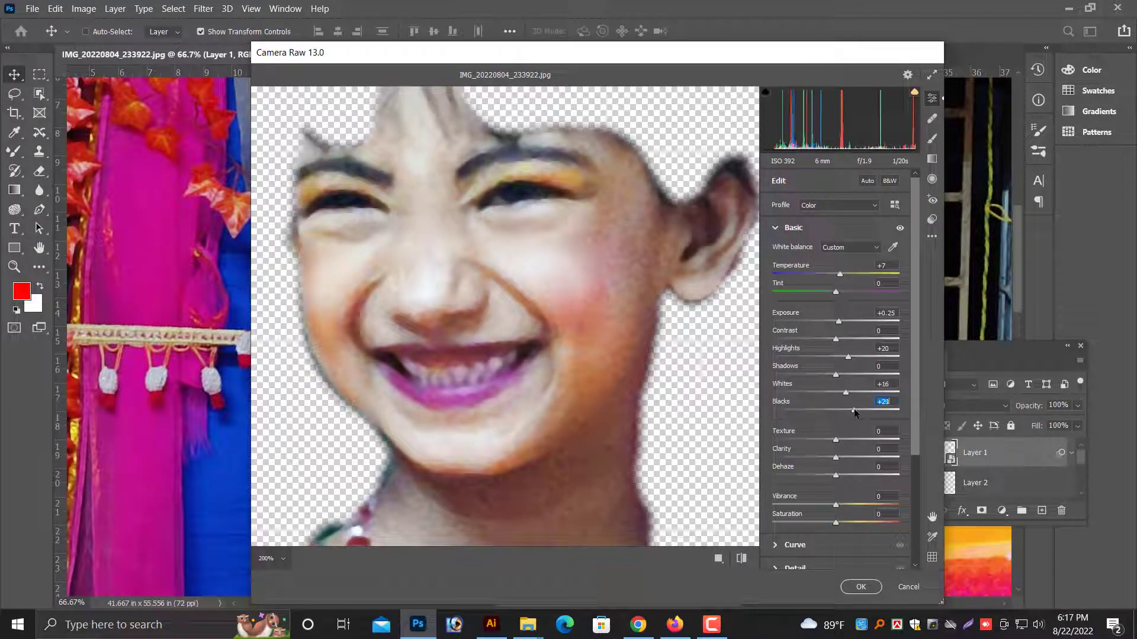
pyautogui.click(871, 588)
# - Select the arm layer, Layer 2, and convert it to a smart object for smart filters
pyautogui.hotkey('ctrl', '-')
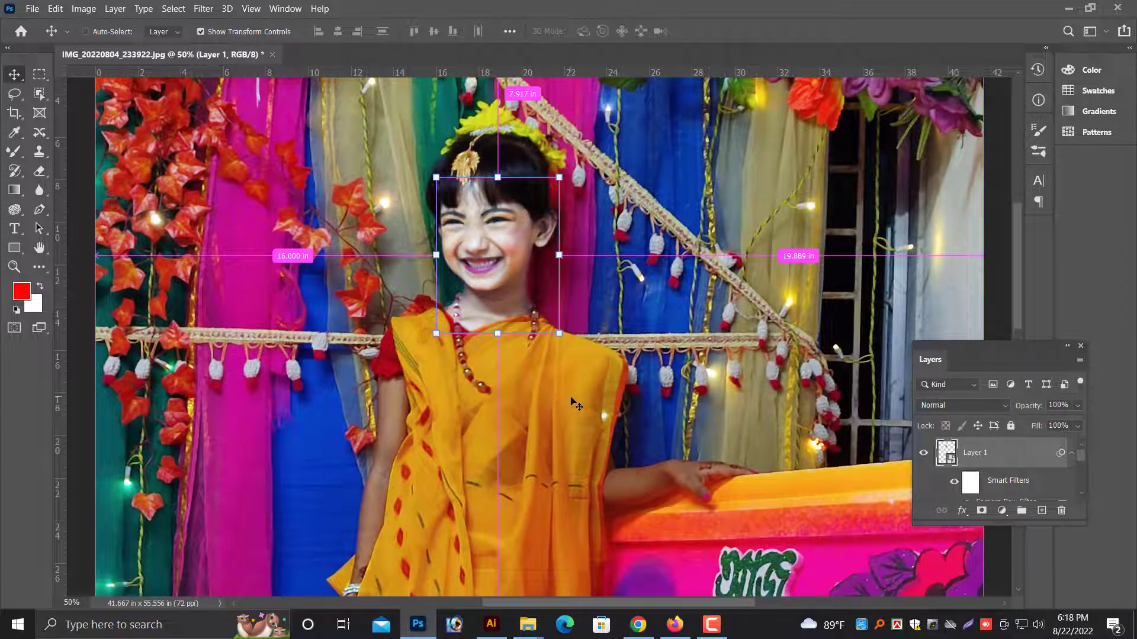
pyautogui.hotkey('ctrl', '-')
pyautogui.rightClick(445, 368)
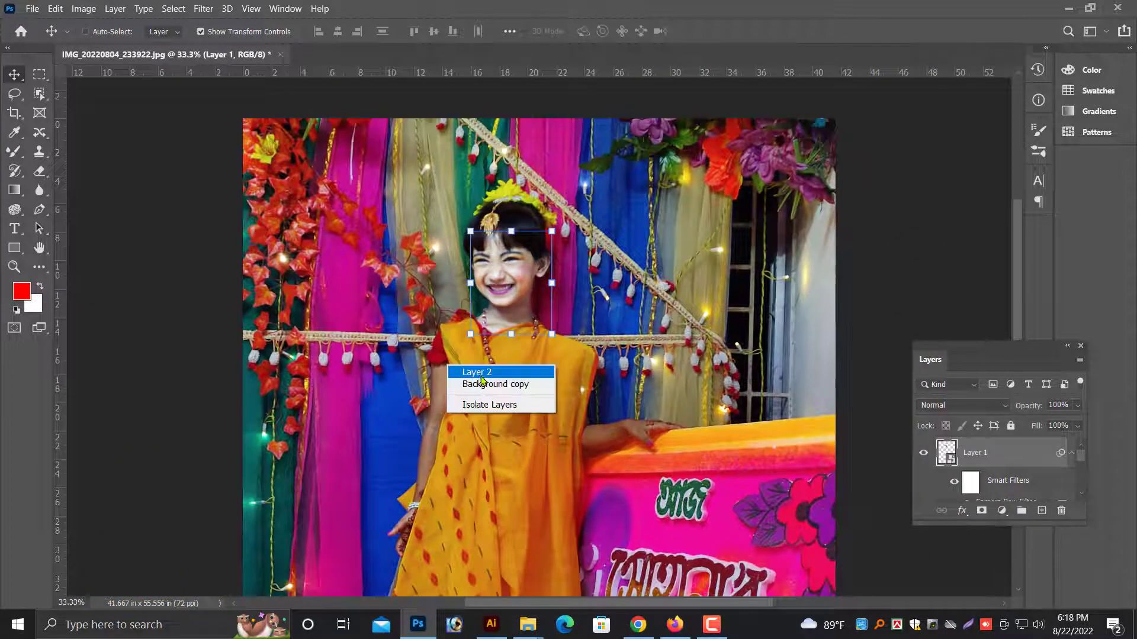
pyautogui.click(479, 375)
pyautogui.hotkey('ctrl', '+')
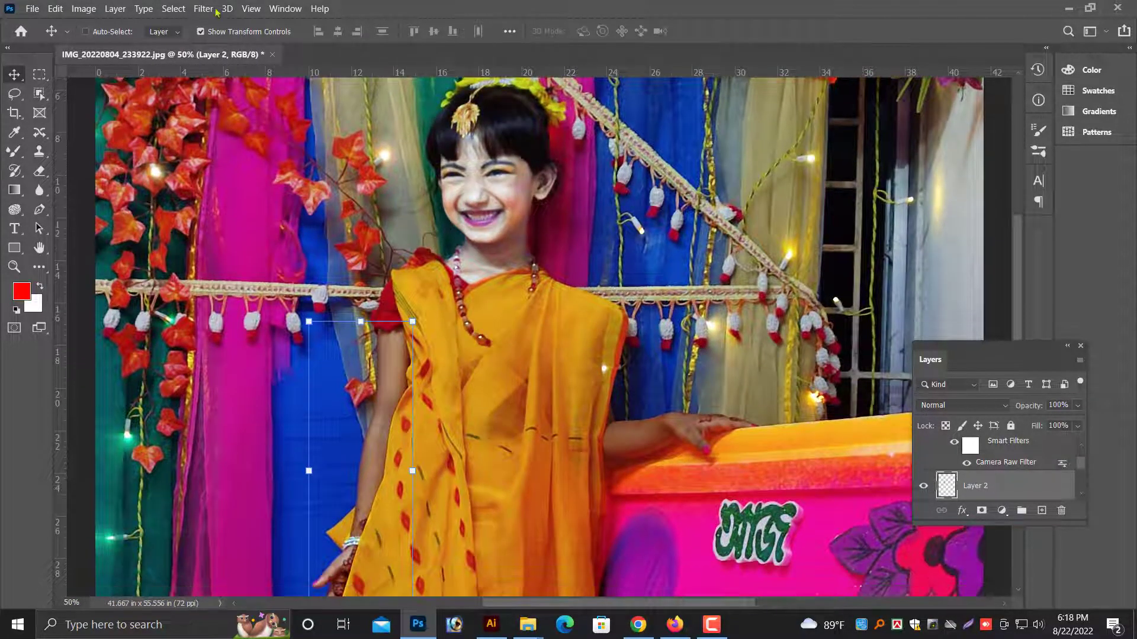
pyautogui.click(214, 9)
pyautogui.click(247, 44)
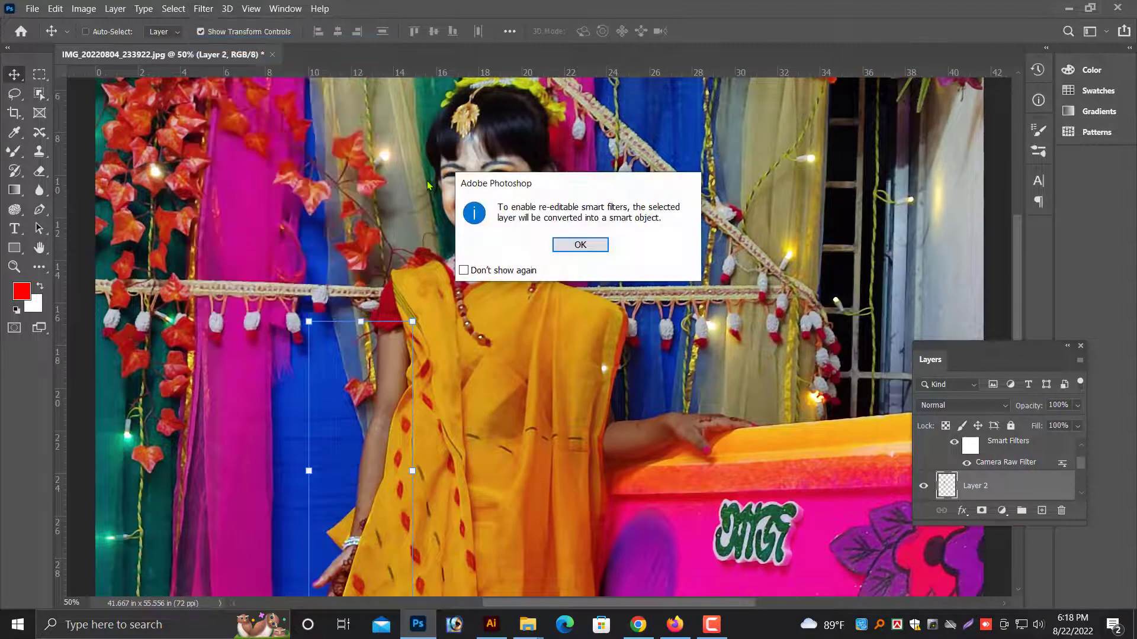
pyautogui.click(562, 247)
# - Start the Camera Raw Filter on the arm layer and set the white balance temperature to +7
pyautogui.click(203, 8)
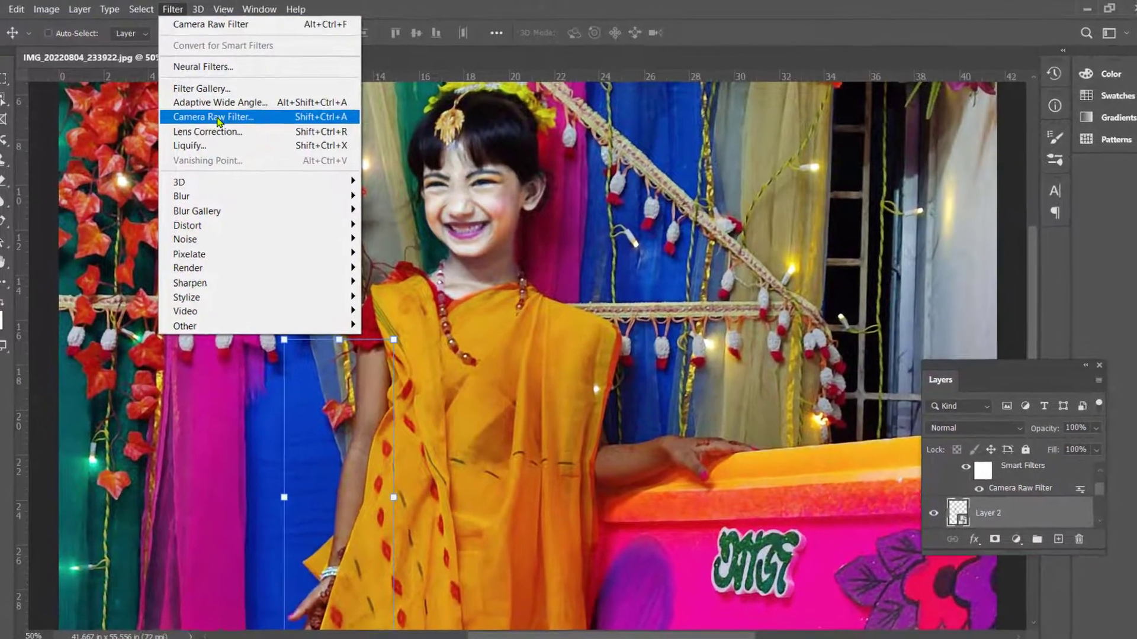
pyautogui.click(230, 109)
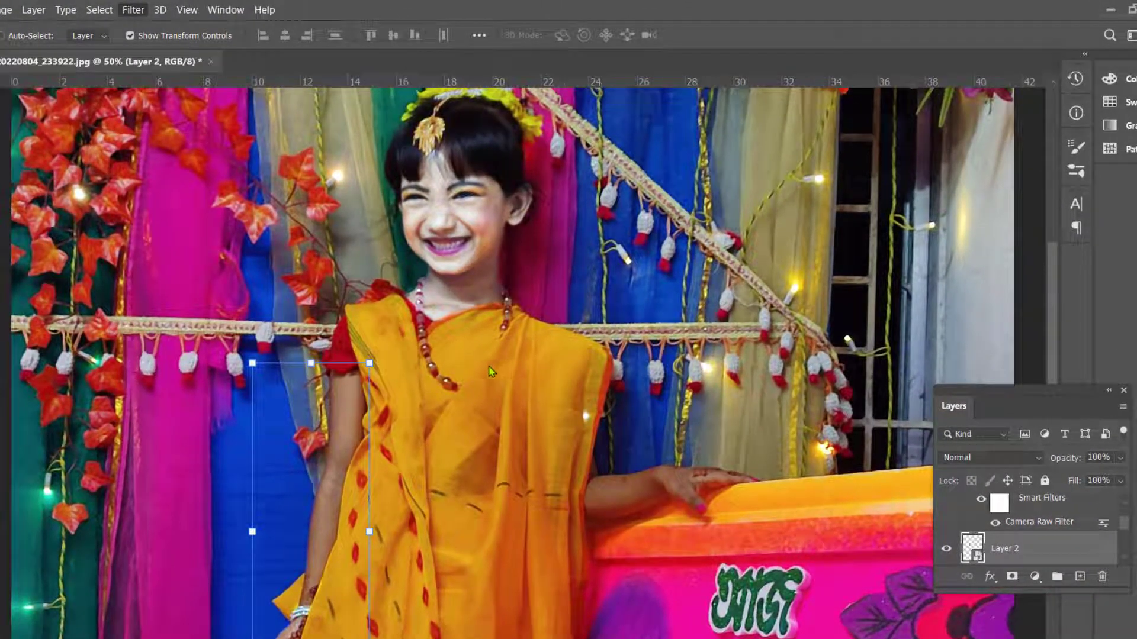
pyautogui.hotkey('ctrl', '+')
pyautogui.hotkey('ctrl', '+')
pyautogui.hotkey('ctrl', '+')
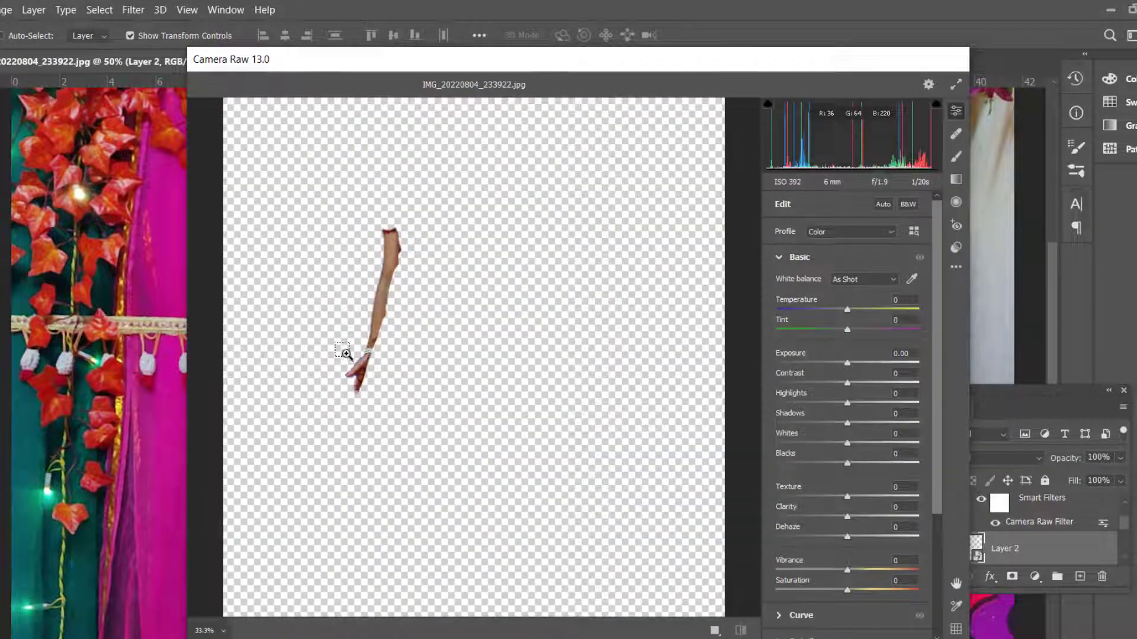
pyautogui.moveTo(388, 359); pyautogui.dragTo(500, 416)
pyautogui.hotkey('ctrl', '+')
pyautogui.hotkey('ctrl', '+')
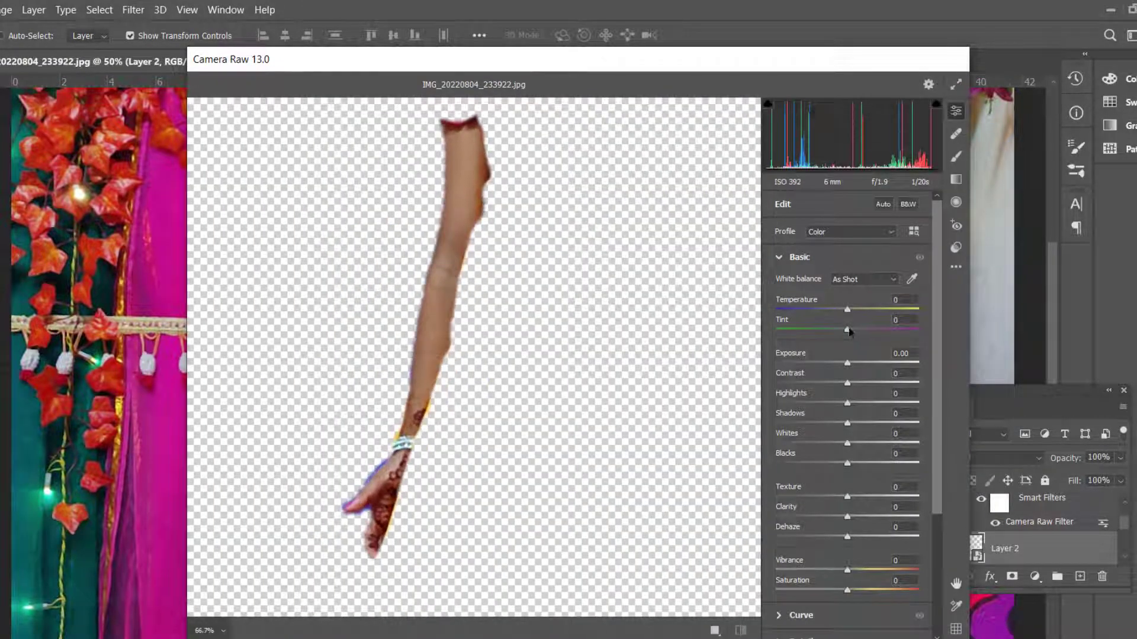
pyautogui.moveTo(848, 310); pyautogui.dragTo(853, 310)
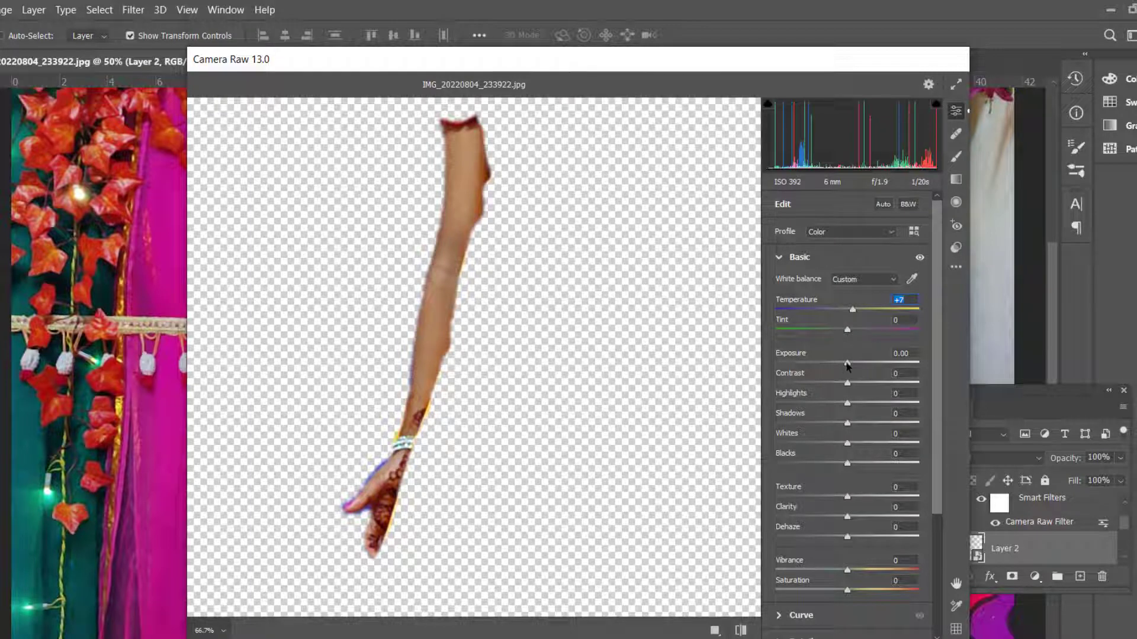
# - Brighten the arm in Camera Raw with exposure +0.90, highlights +16, shadows +52 and whites +33
pyautogui.moveTo(847, 364); pyautogui.dragTo(854, 364)
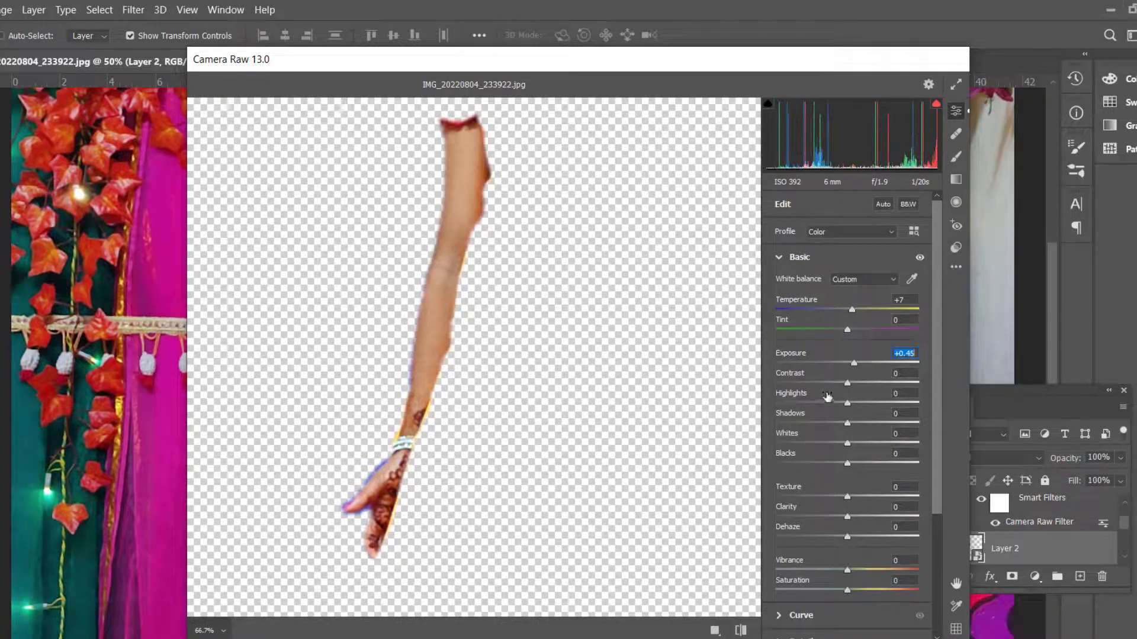
pyautogui.moveTo(856, 405); pyautogui.dragTo(871, 444)
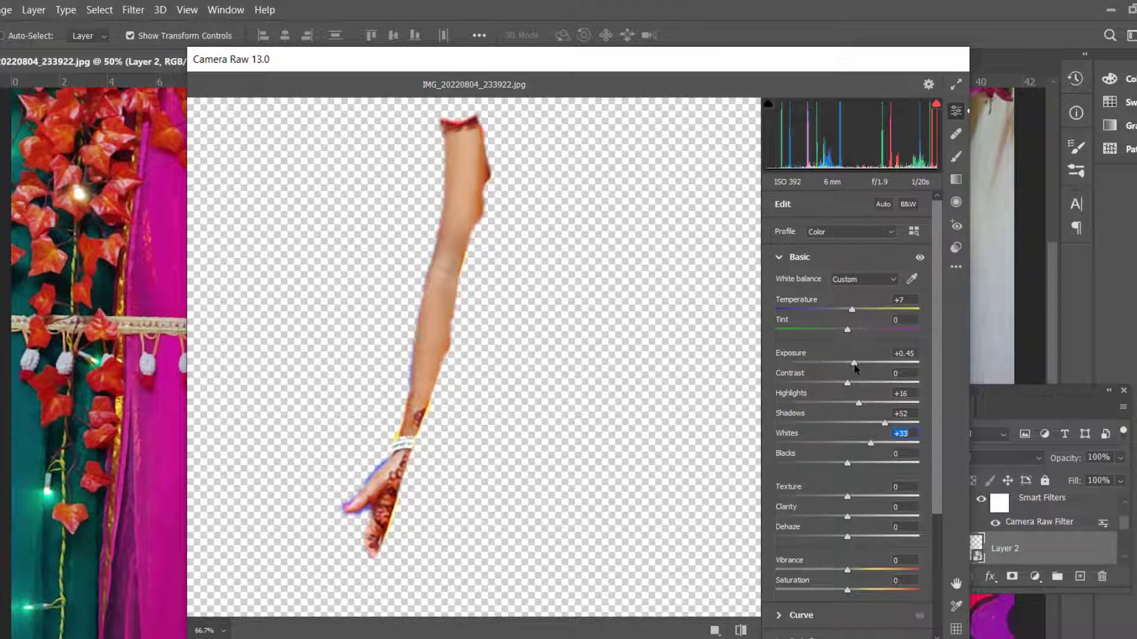
pyautogui.moveTo(859, 366); pyautogui.dragTo(865, 370)
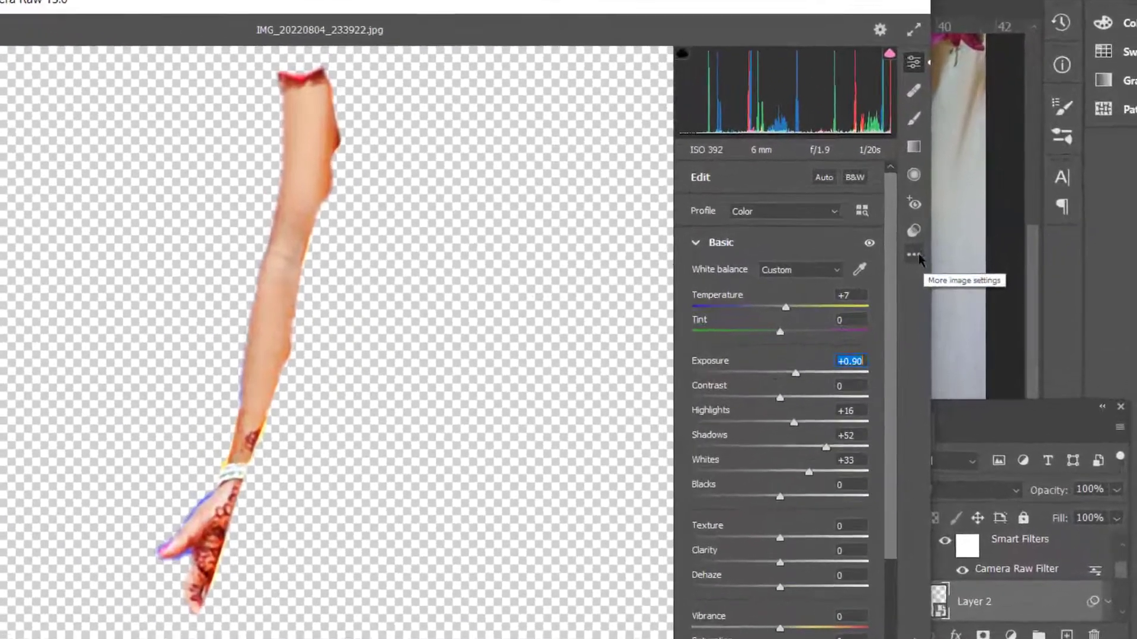
# - Save the arm's Camera Raw settings as a user preset named "hand 02" and apply the filter
pyautogui.click(955, 267)
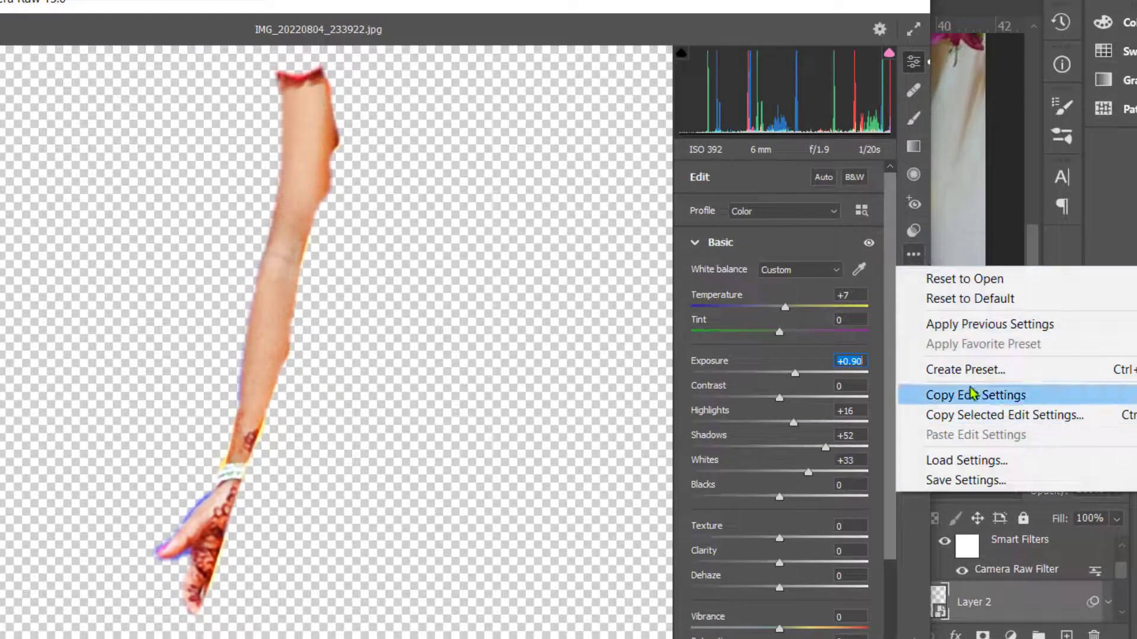
pyautogui.click(968, 370)
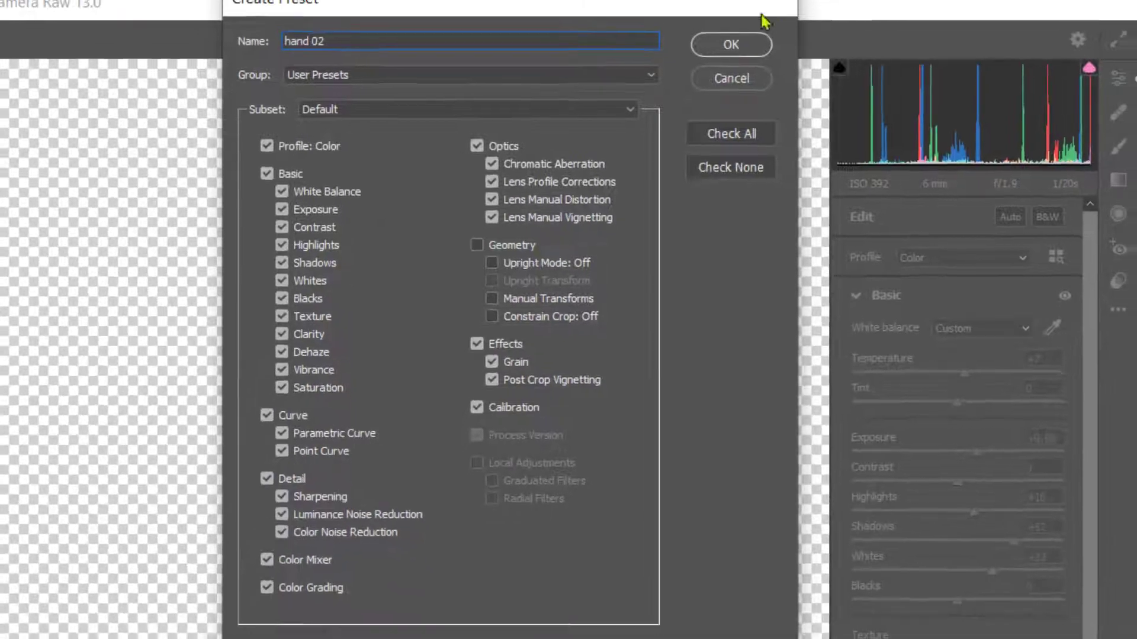
pyautogui.click(734, 42)
pyautogui.click(860, 589)
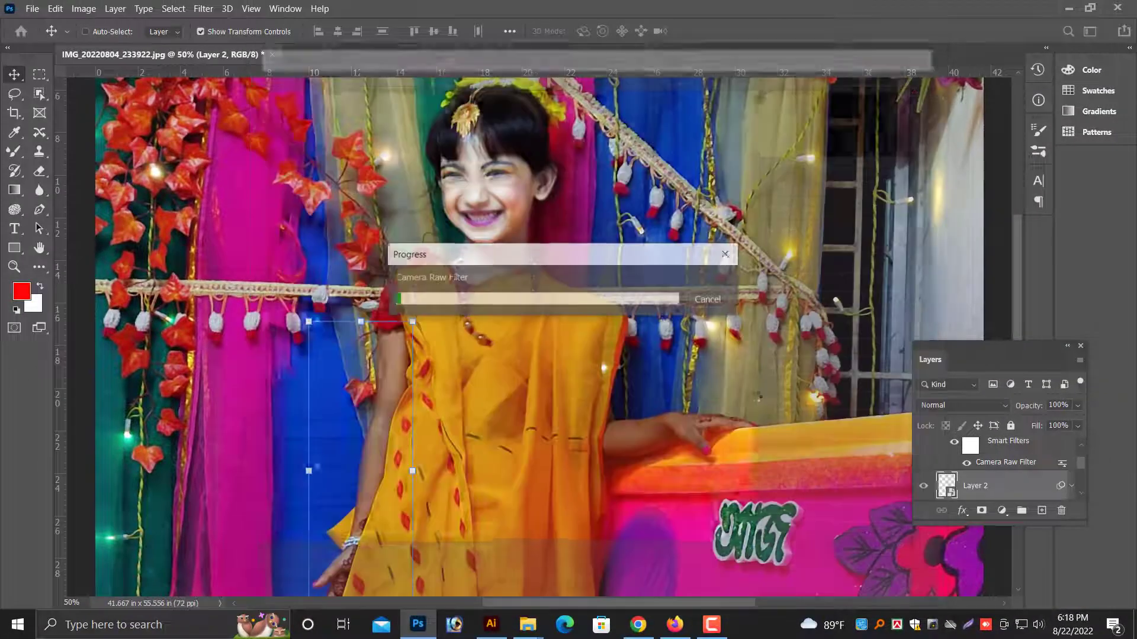
# - Select the Background copy layer as the source for the arm resting on the painted board
pyautogui.hotkey('ctrl', '-')
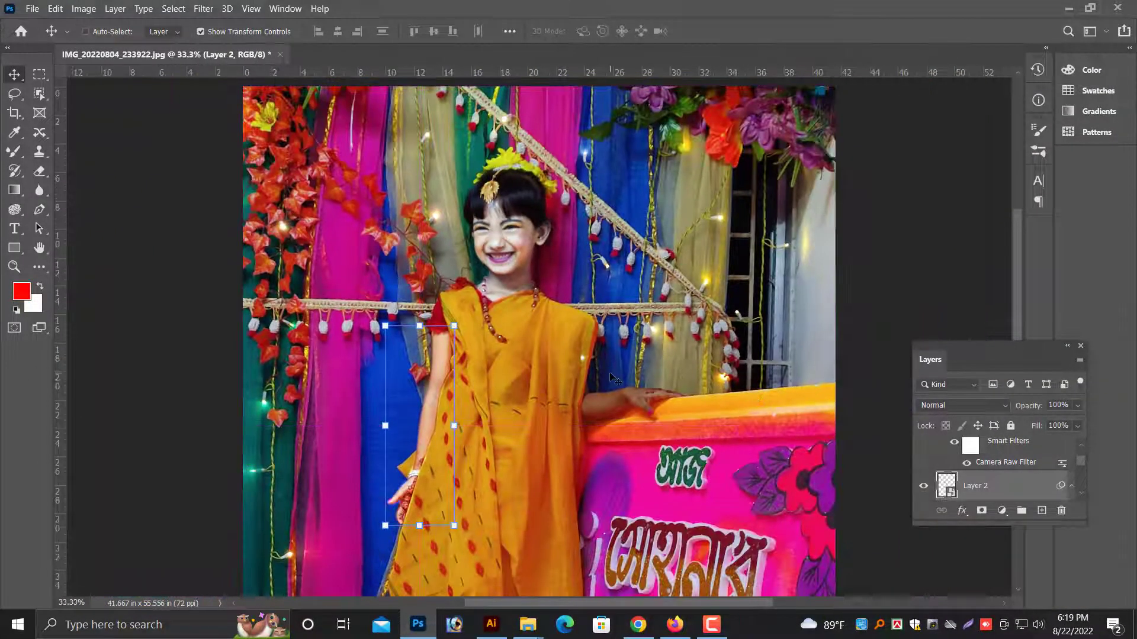
pyautogui.hotkey('ctrl', '+')
pyautogui.hotkey('ctrl', '+')
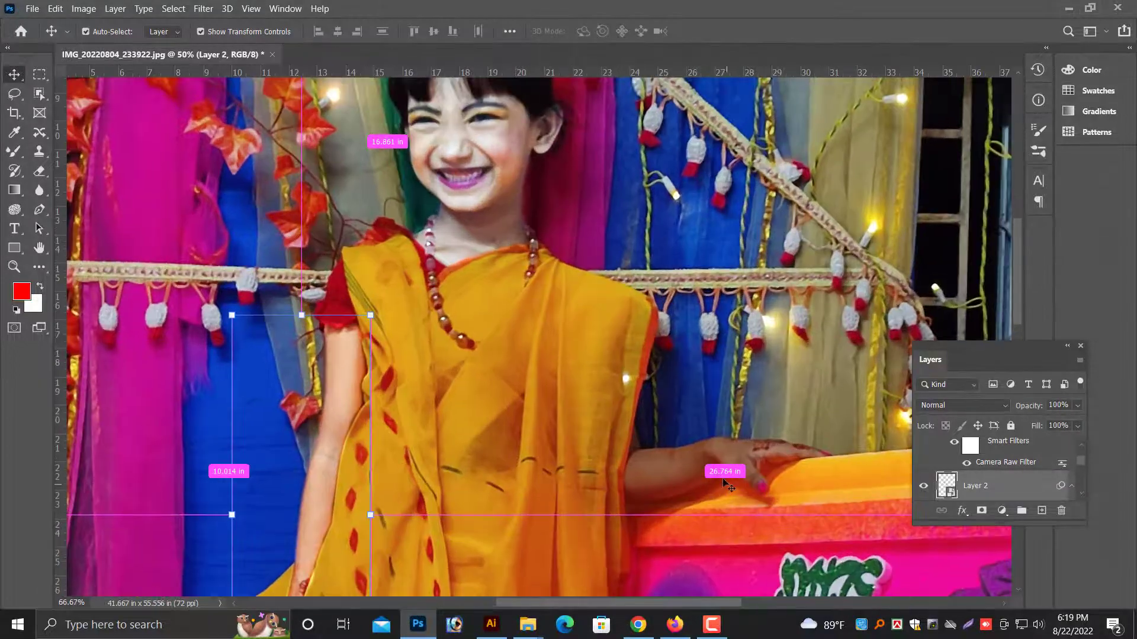
pyautogui.rightClick(756, 472)
pyautogui.click(757, 472)
pyautogui.scroll(-1, 756, 472)
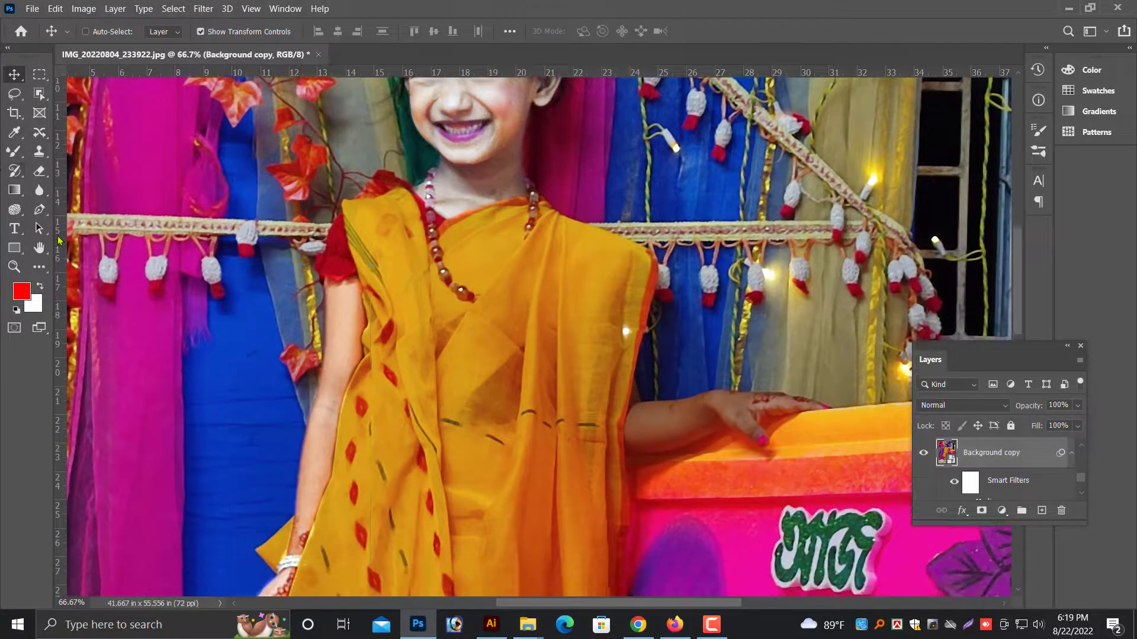
# - Outline the arm and hand resting on the board with the Content-Aware Move tool and copy the selection to a new layer
pyautogui.click(39, 132)
pyautogui.hotkey('ctrl', '+')
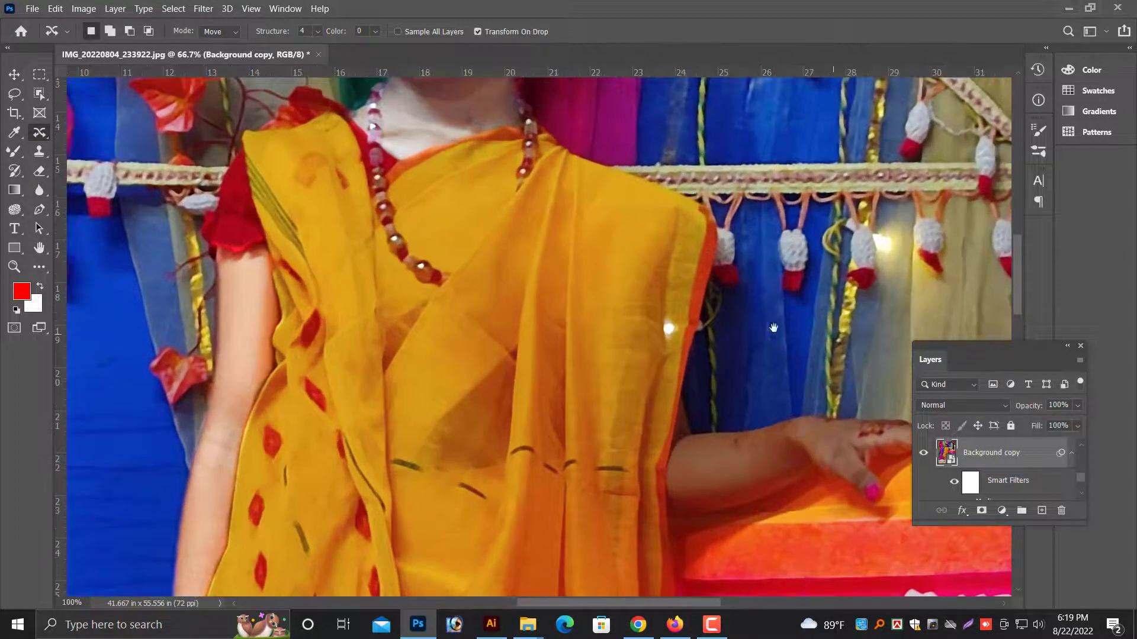
pyautogui.moveTo(773, 329); pyautogui.dragTo(588, 290)
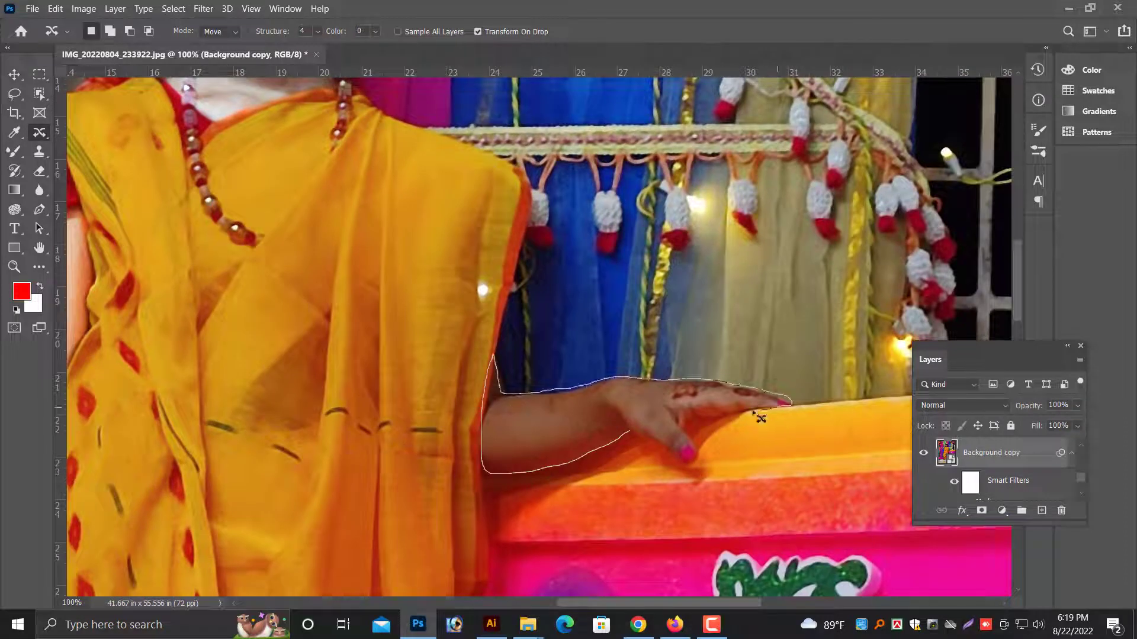
pyautogui.moveTo(635, 439); pyautogui.dragTo(631, 436)
pyautogui.rightClick(513, 305)
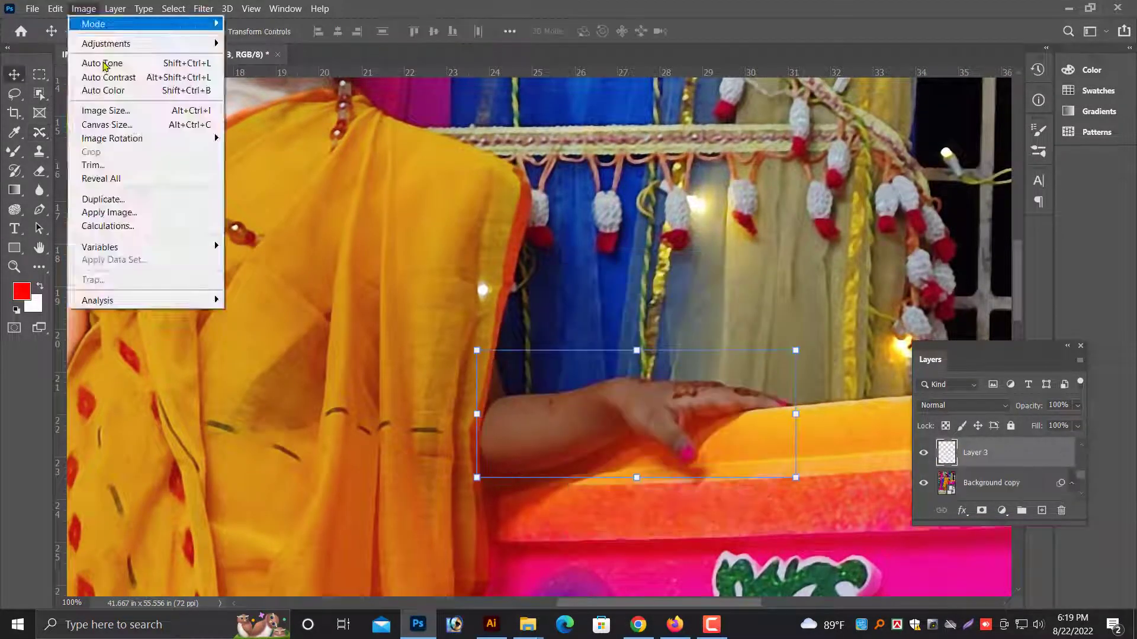
pyautogui.click(484, 320)
# - Apply Auto Tone to the new arm layer, Layer 3, and convert it to a smart object for smart filters
pyautogui.click(203, 9)
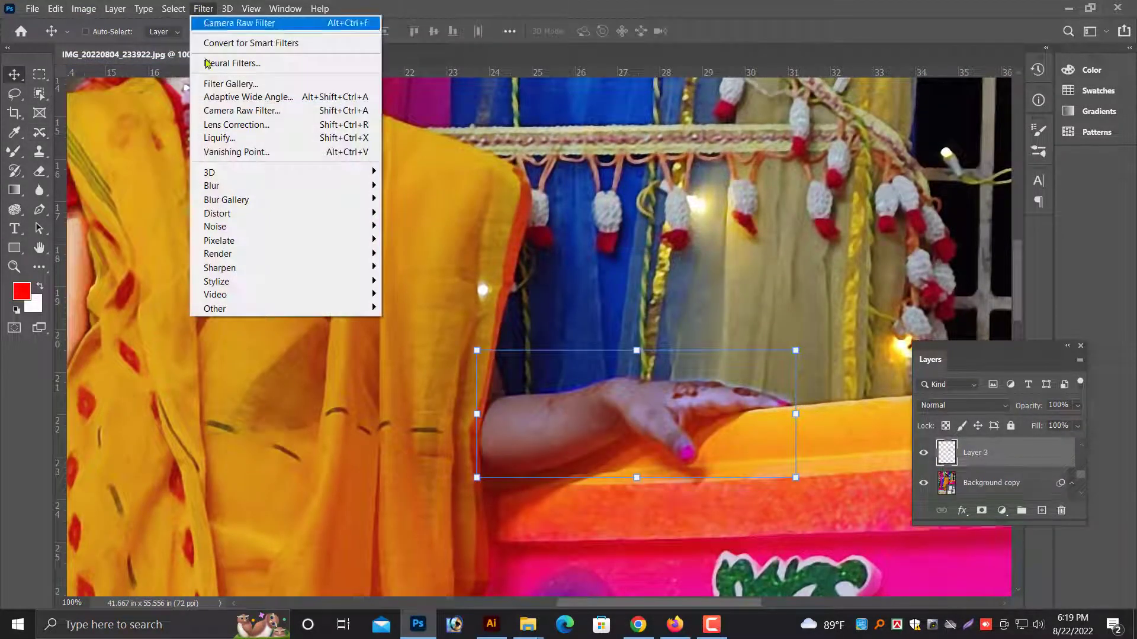
pyautogui.click(266, 44)
pyautogui.press('Return')
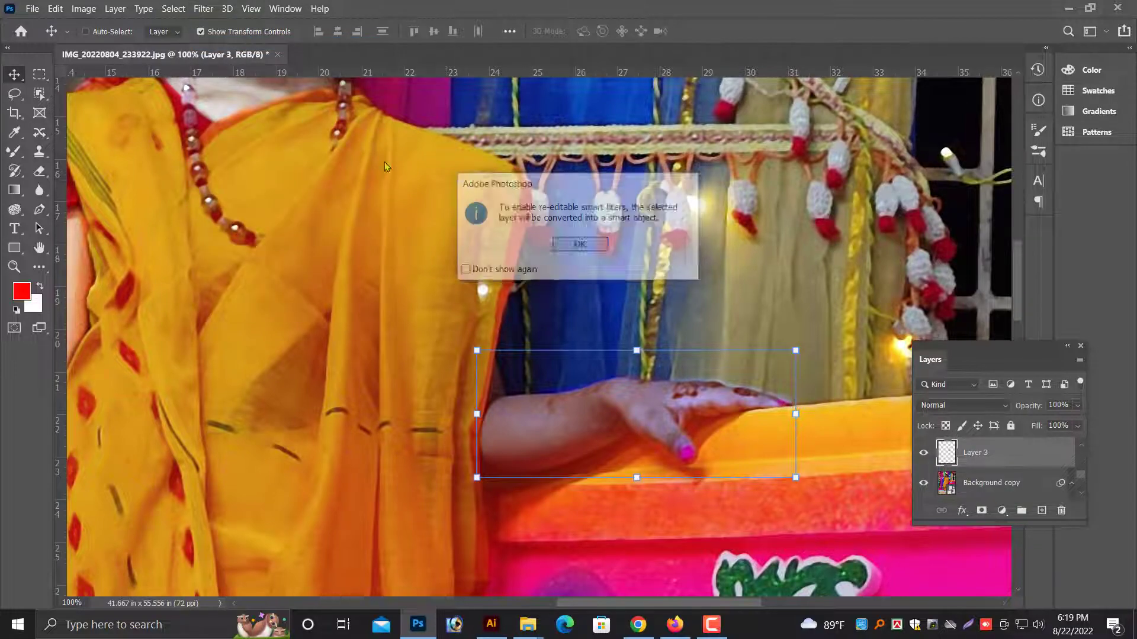
# - Apply the Camera Raw Filter to Layer 3 using the user preset "hand 02"
pyautogui.click(204, 8)
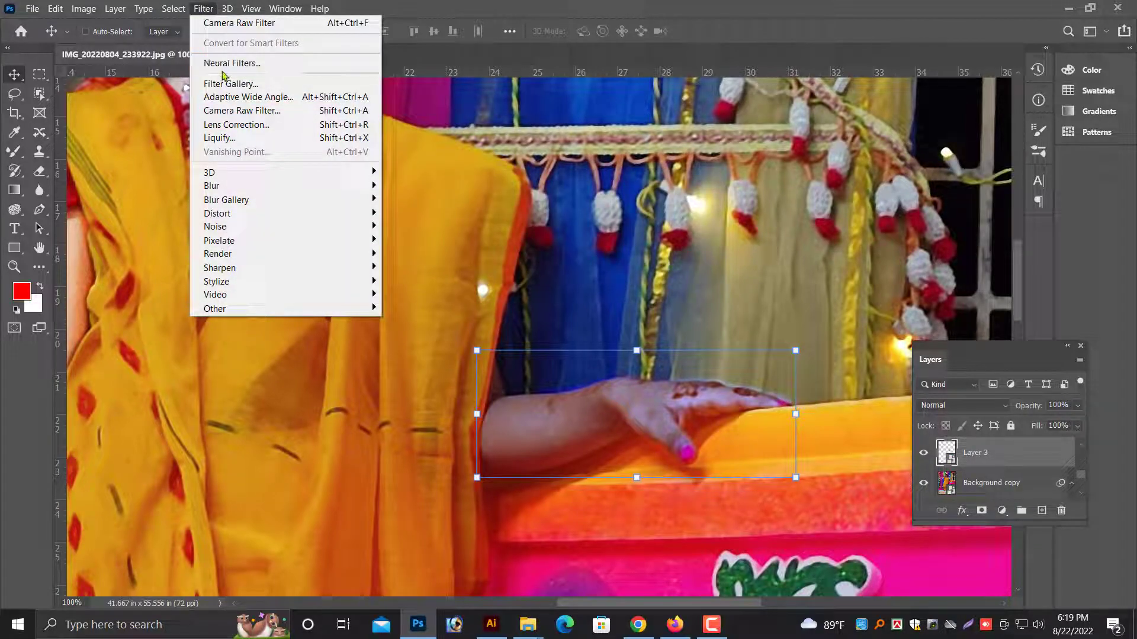
pyautogui.click(242, 24)
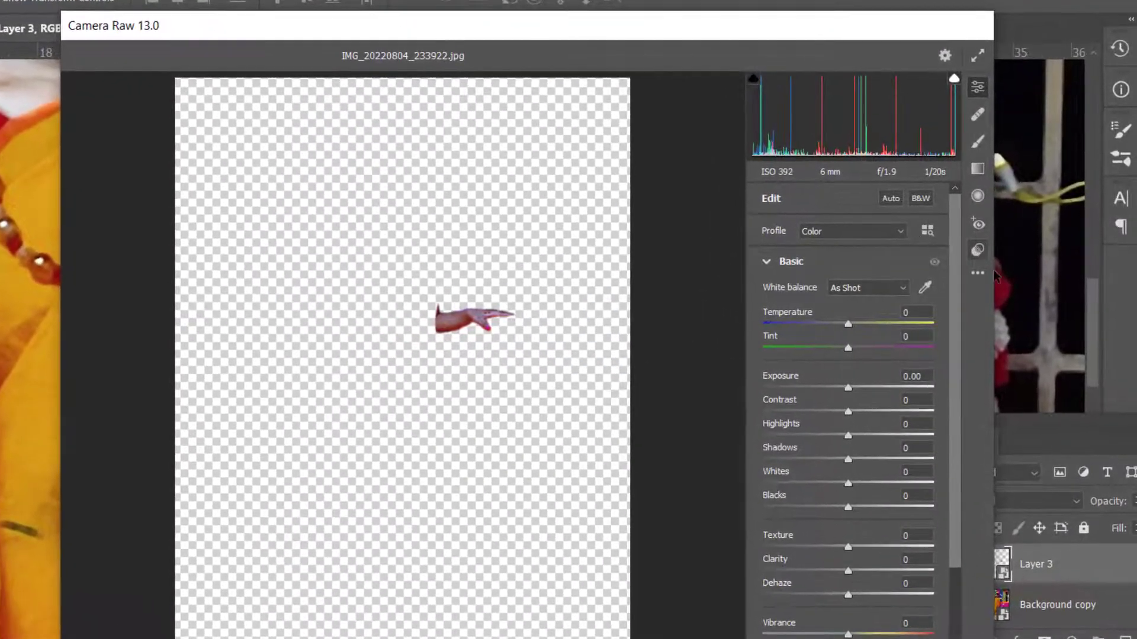
pyautogui.click(997, 280)
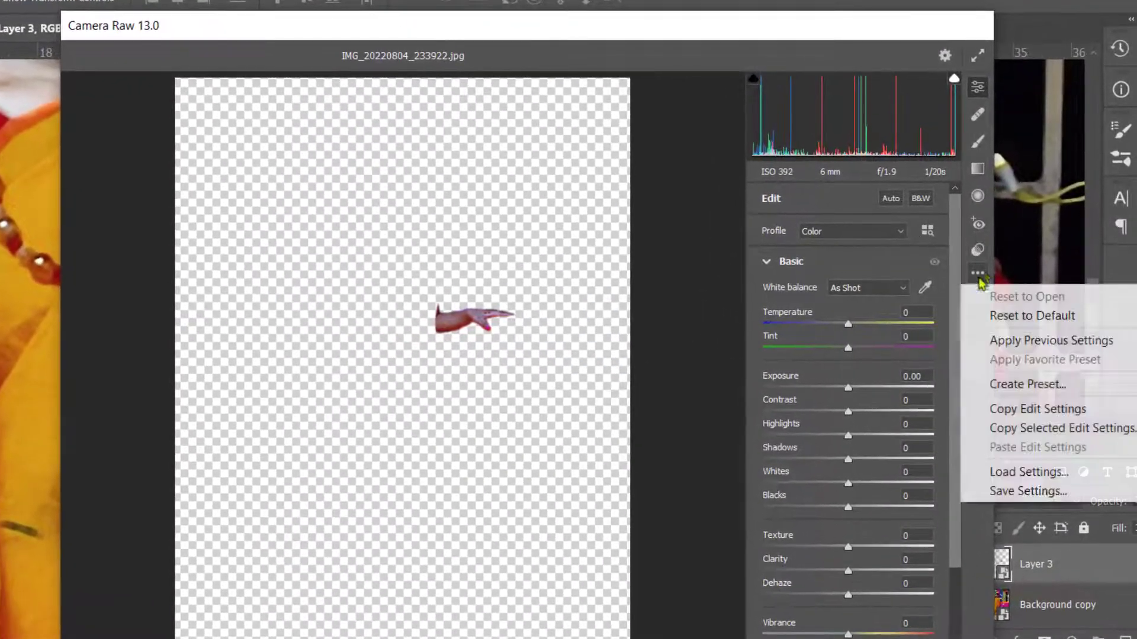
pyautogui.click(977, 250)
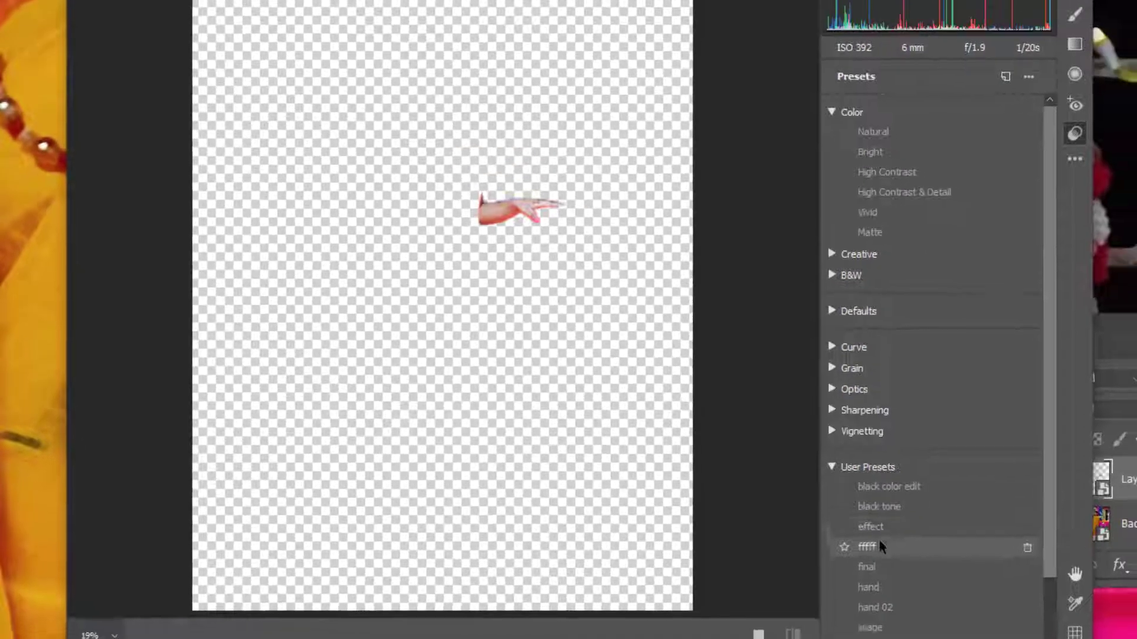
pyautogui.scroll(-3, 1003, 613)
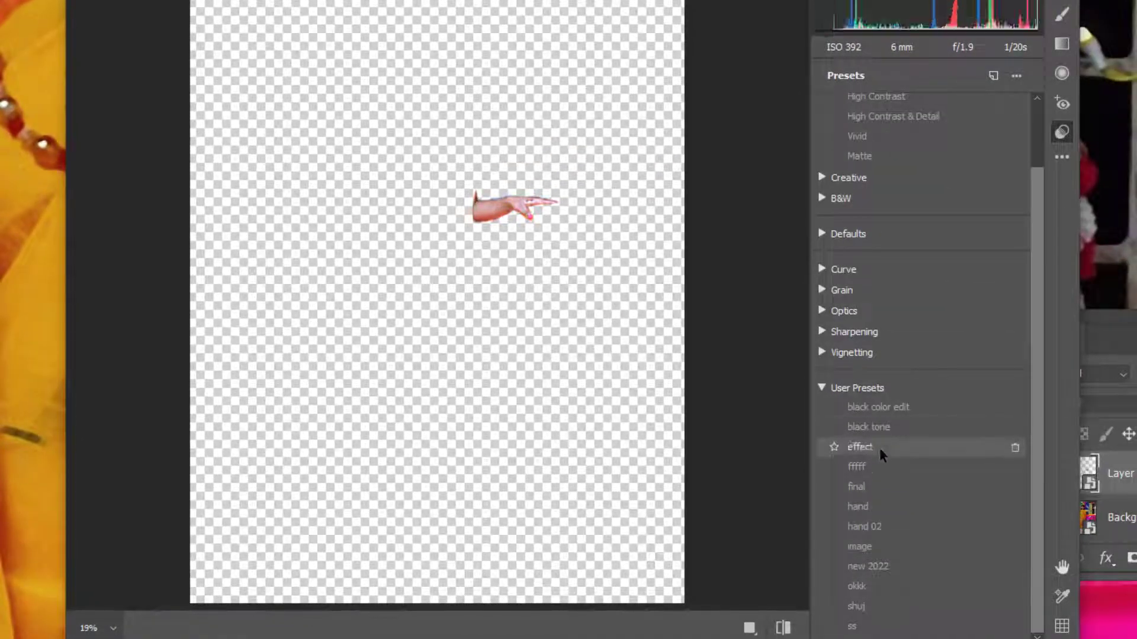
pyautogui.click(875, 526)
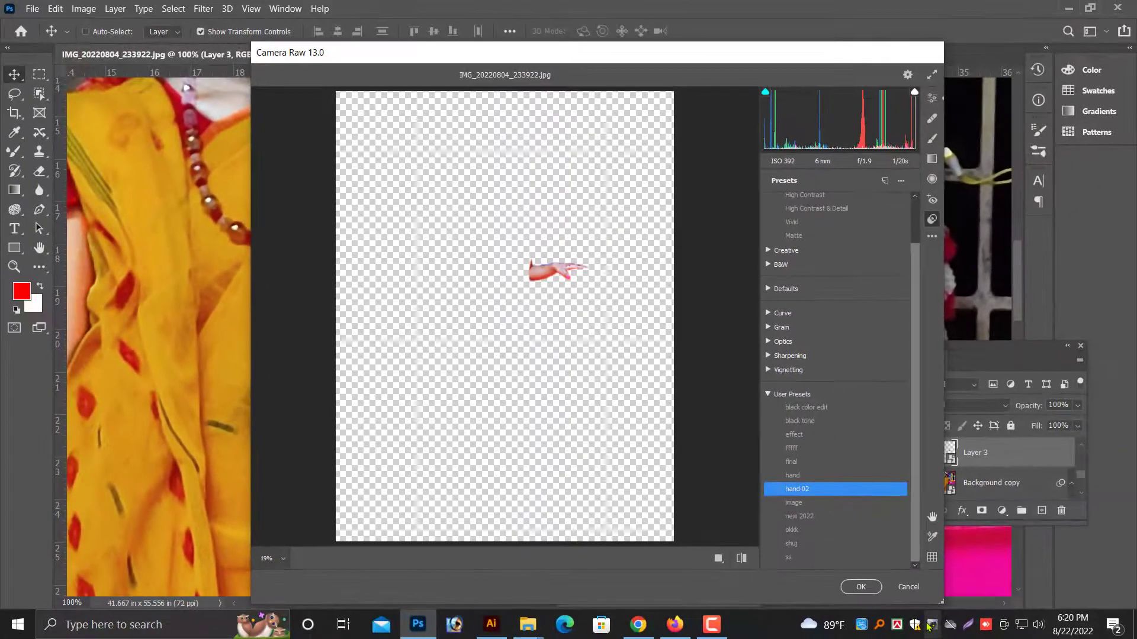
pyautogui.click(861, 587)
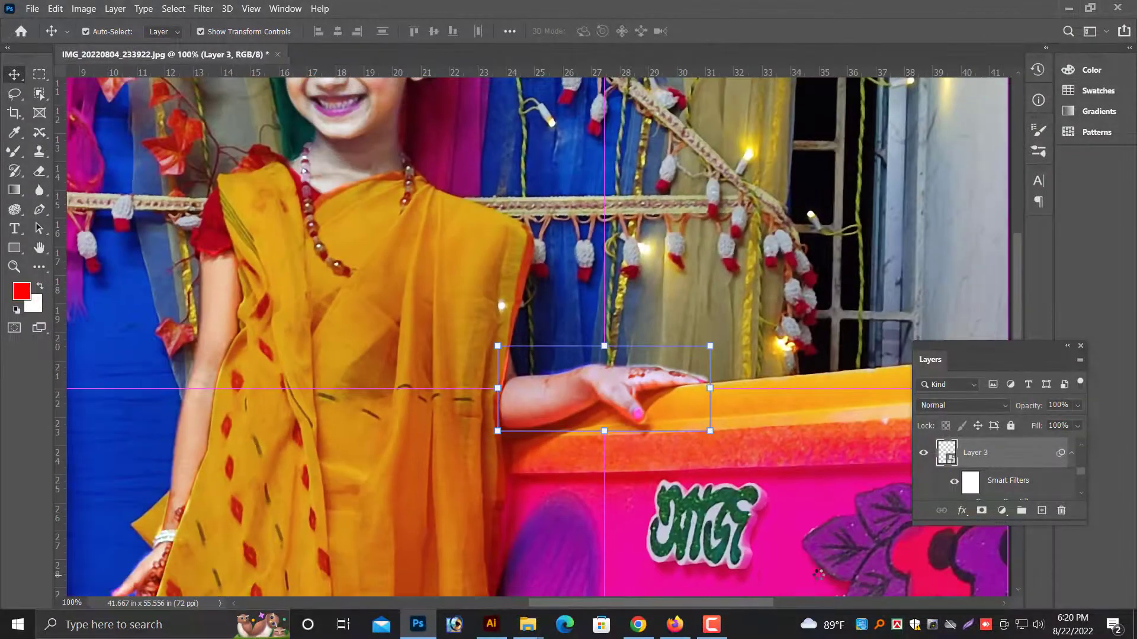
# - Reselect the Background copy layer for work on the girl's feet
pyautogui.hotkey('ctrl', '-')
pyautogui.hotkey('ctrl', '-')
pyautogui.hotkey('ctrl', '-')
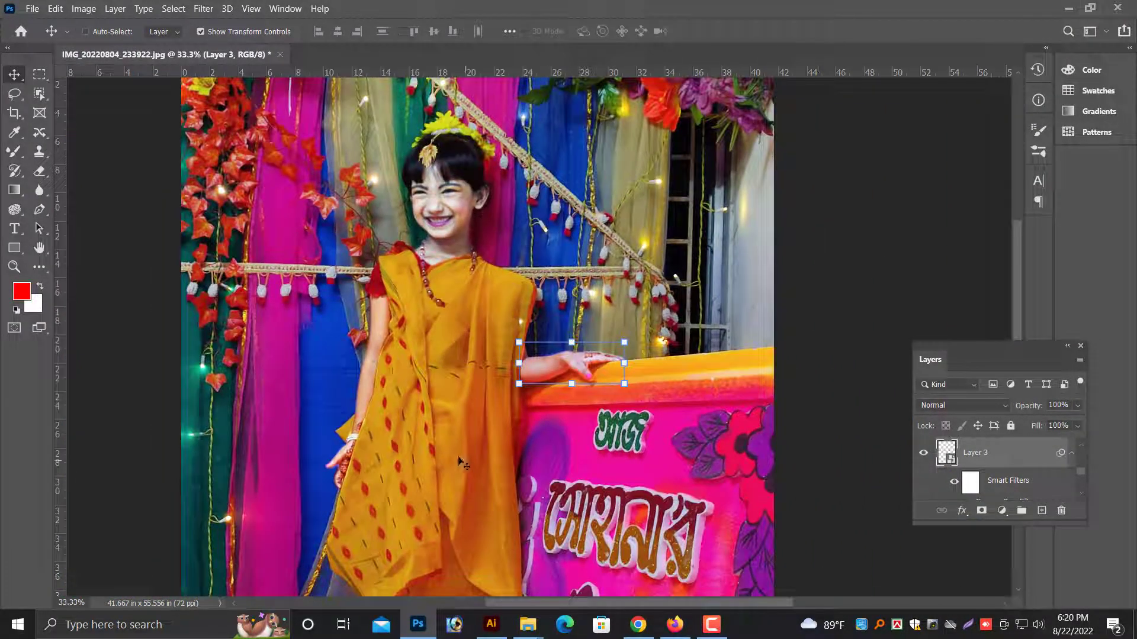
pyautogui.scroll(-5, 463, 465)
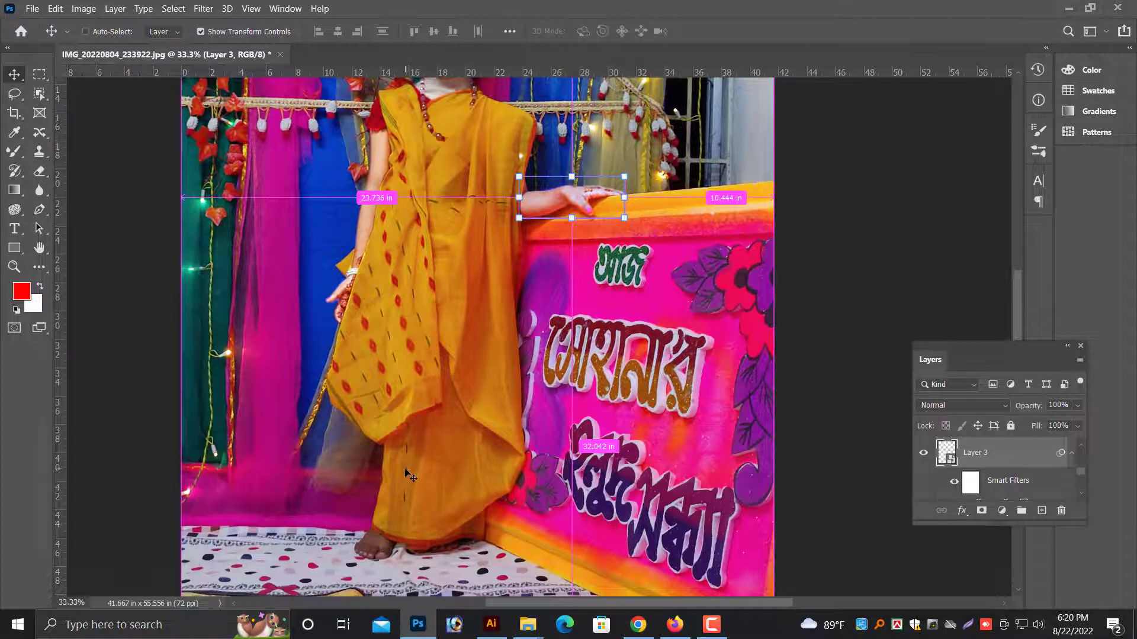
pyautogui.hotkey('ctrl', '+')
pyautogui.moveTo(455, 466); pyautogui.dragTo(509, 295)
pyautogui.rightClick(467, 364)
pyautogui.click(496, 374)
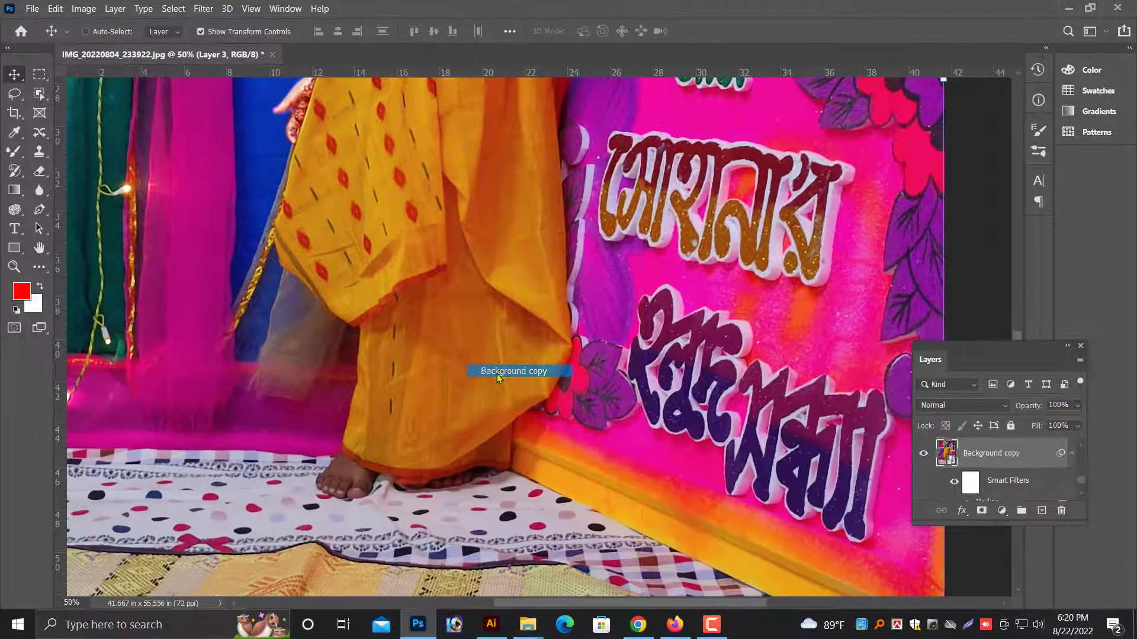
pyautogui.moveTo(395, 424); pyautogui.dragTo(513, 353)
pyautogui.hotkey('ctrl', '+')
pyautogui.hotkey('ctrl', '+')
pyautogui.rightClick(393, 444)
pyautogui.click(418, 453)
pyautogui.hotkey('ctrl', '+')
pyautogui.scroll(-4, 275, 414)
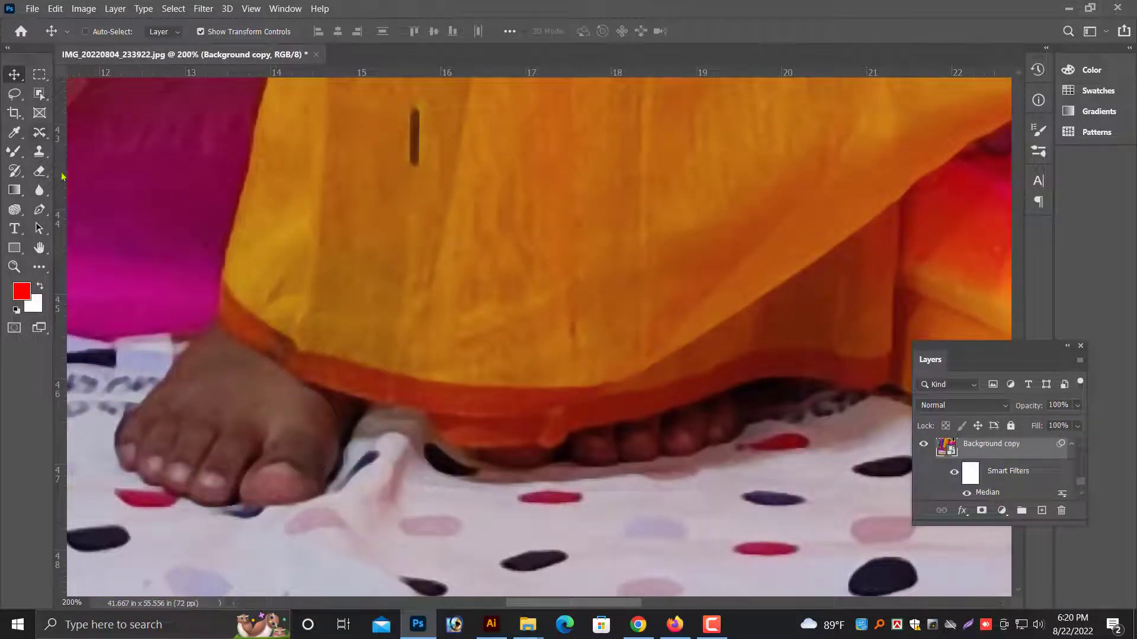
# - Outline the fully exposed foot with the Content-Aware Move tool, feather the selection and copy it to a new layer
pyautogui.click(39, 132)
pyautogui.moveTo(123, 417); pyautogui.dragTo(177, 358)
pyautogui.moveTo(242, 503); pyautogui.dragTo(242, 504)
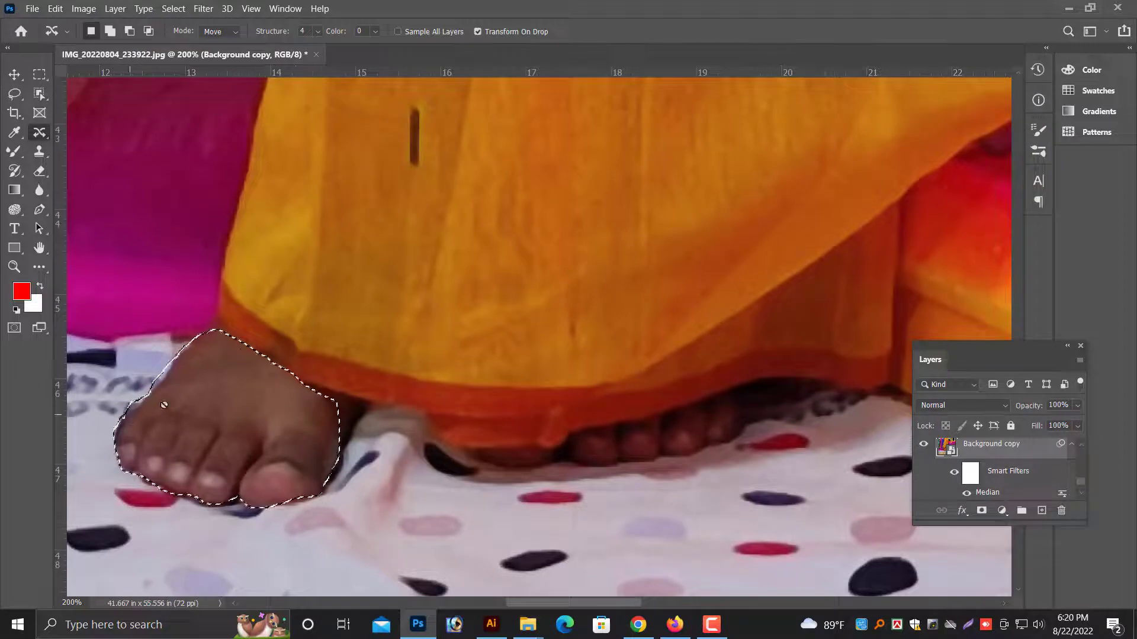
pyautogui.hotkey('shift', 'F6')
pyautogui.press('Return')
pyautogui.hotkey('ctrl', 'j')
pyautogui.press('v')
# - Convert the foot layer, Layer 4, to a smart object and brighten it with the Camera Raw Filter
pyautogui.click(203, 9)
pyautogui.click(248, 42)
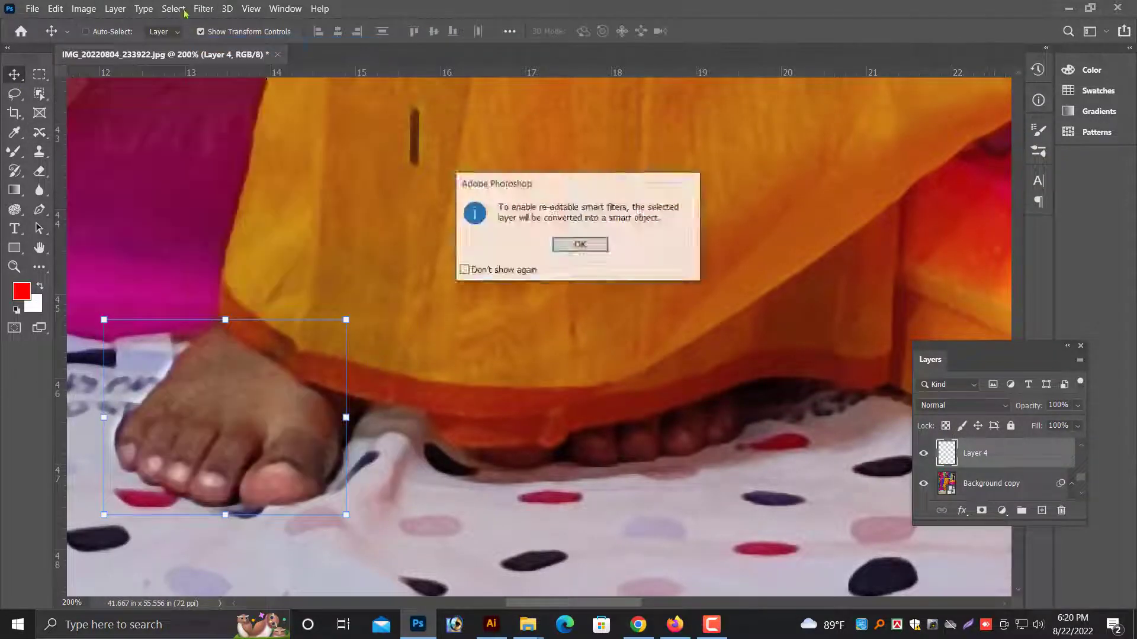
pyautogui.click(579, 246)
pyautogui.click(203, 9)
pyautogui.click(242, 111)
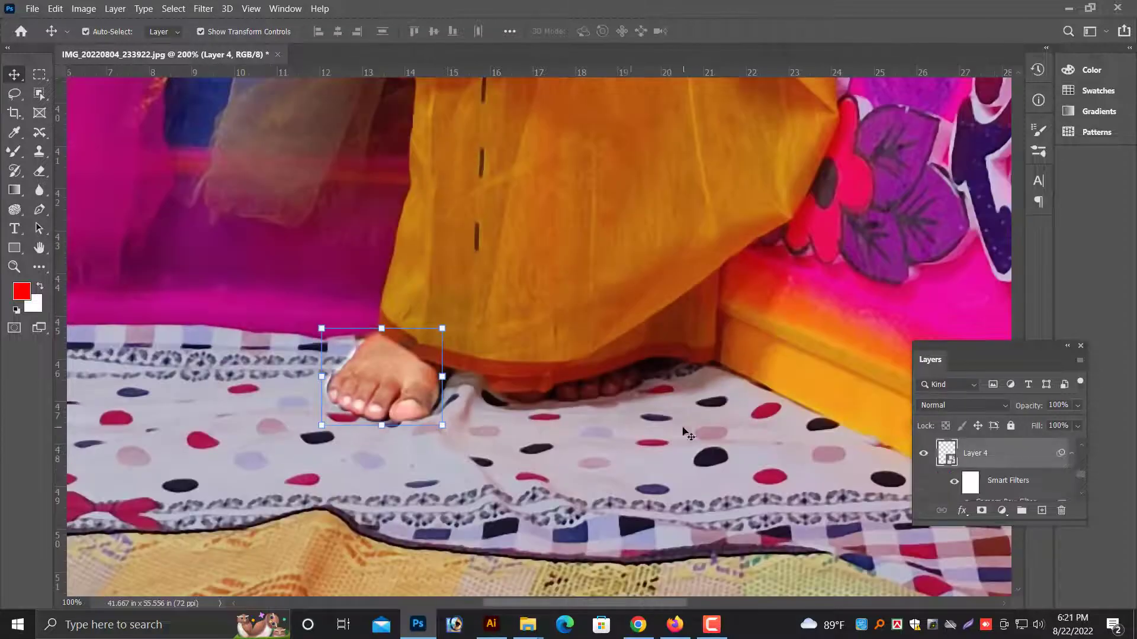
# - Outline the toes under the dress hem on the Background copy layer, feather the selection and copy it to a new layer
pyautogui.rightClick(657, 409)
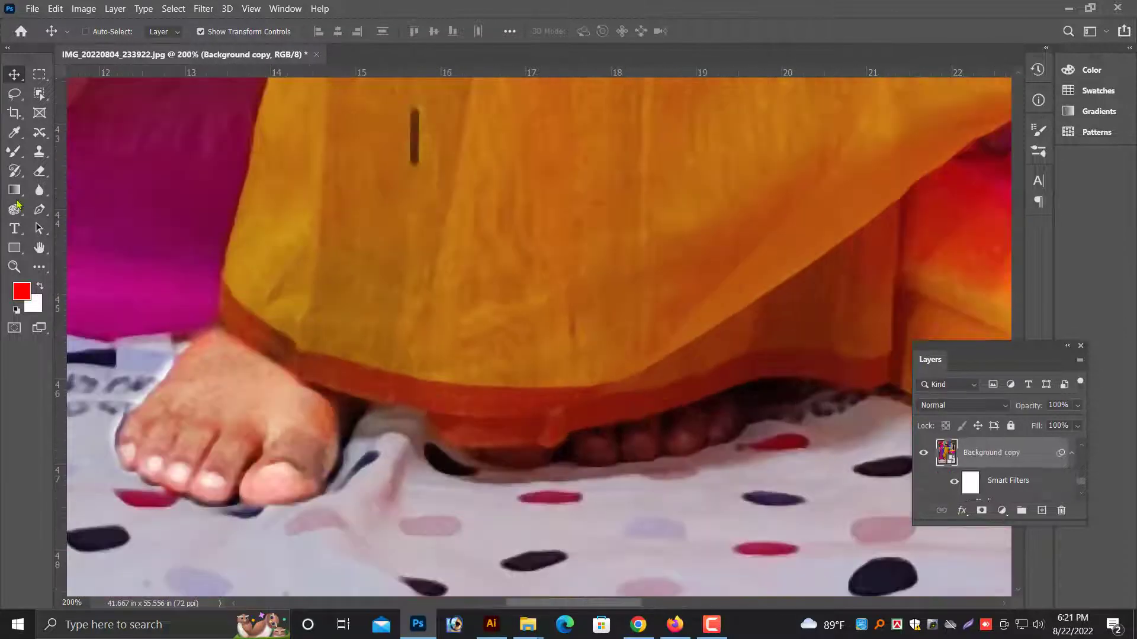
pyautogui.press('j')
pyautogui.moveTo(474, 454); pyautogui.dragTo(596, 466)
pyautogui.rightClick(554, 249)
pyautogui.click(569, 281)
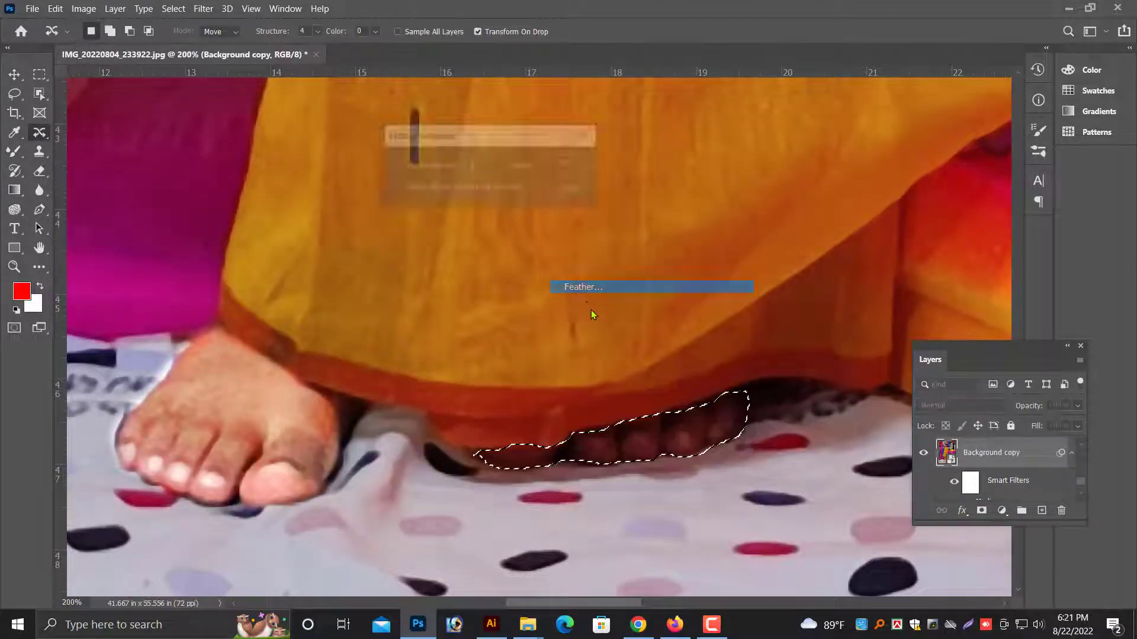
pyautogui.click(571, 163)
pyautogui.rightClick(542, 199)
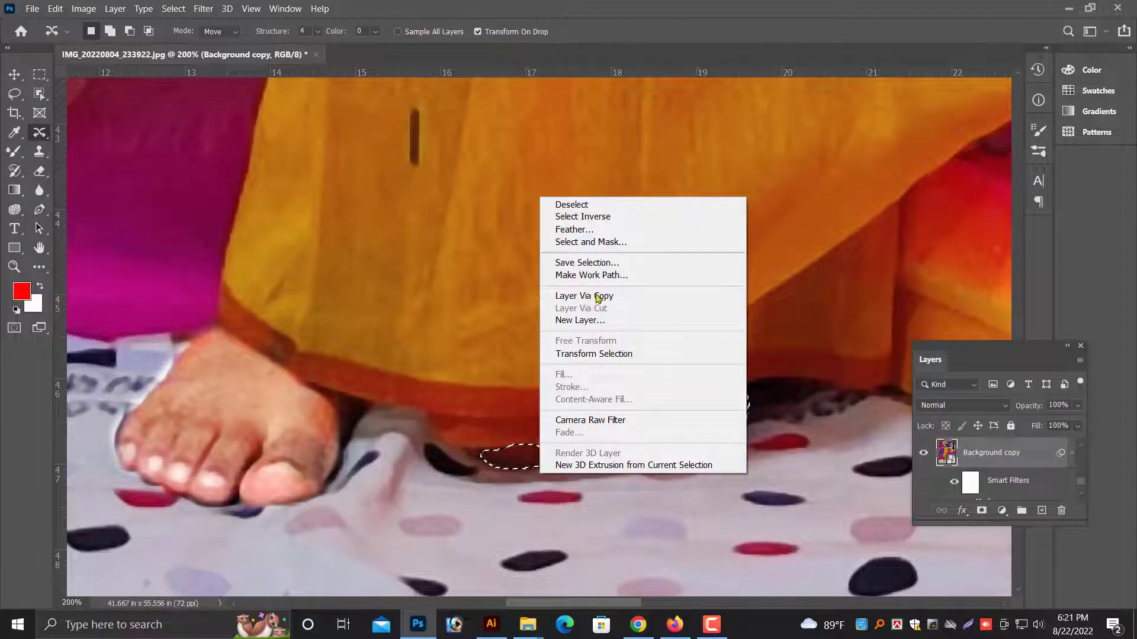
pyautogui.click(578, 296)
# - Apply Auto Tone to the toes layer, Layer 5, and convert it to a smart object for smart filters
pyautogui.click(14, 74)
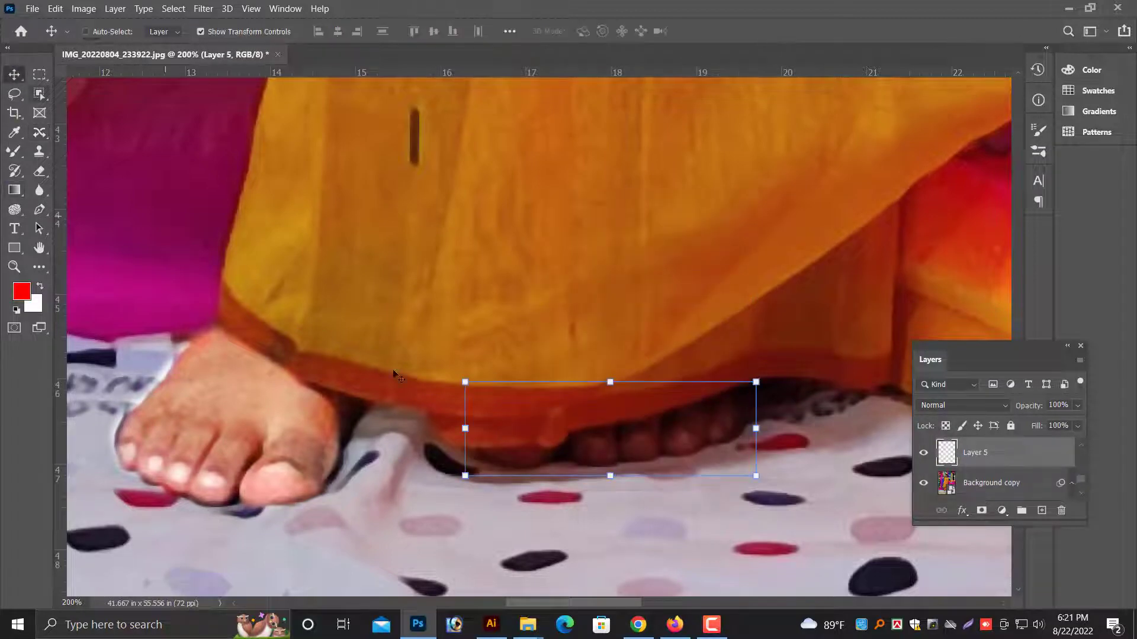
pyautogui.click(83, 8)
pyautogui.click(101, 63)
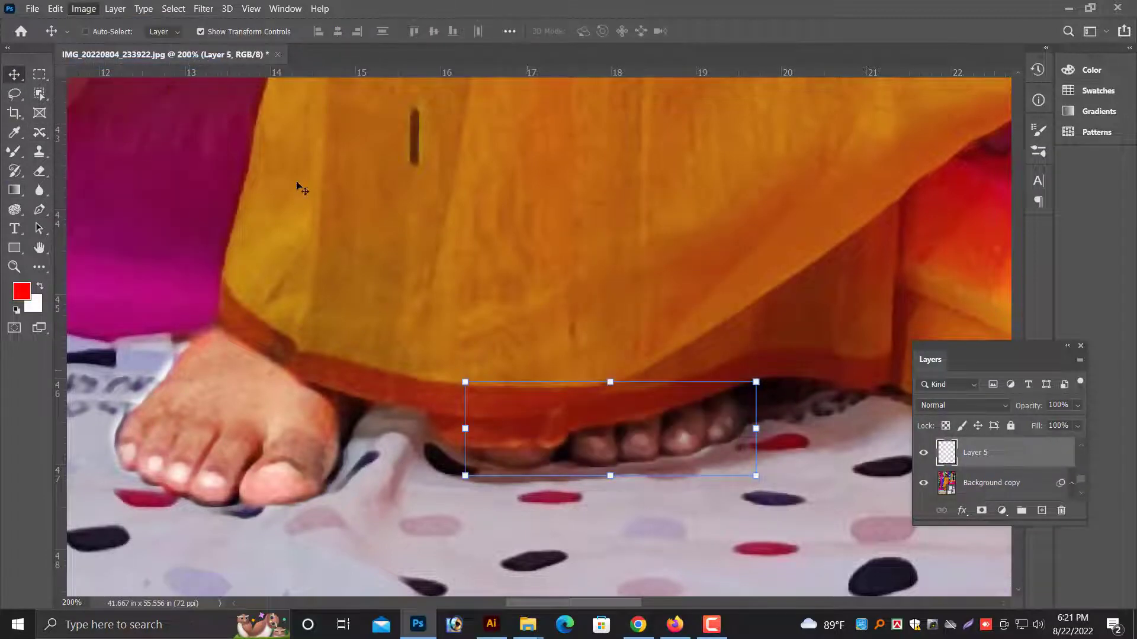
pyautogui.click(205, 9)
pyautogui.click(249, 39)
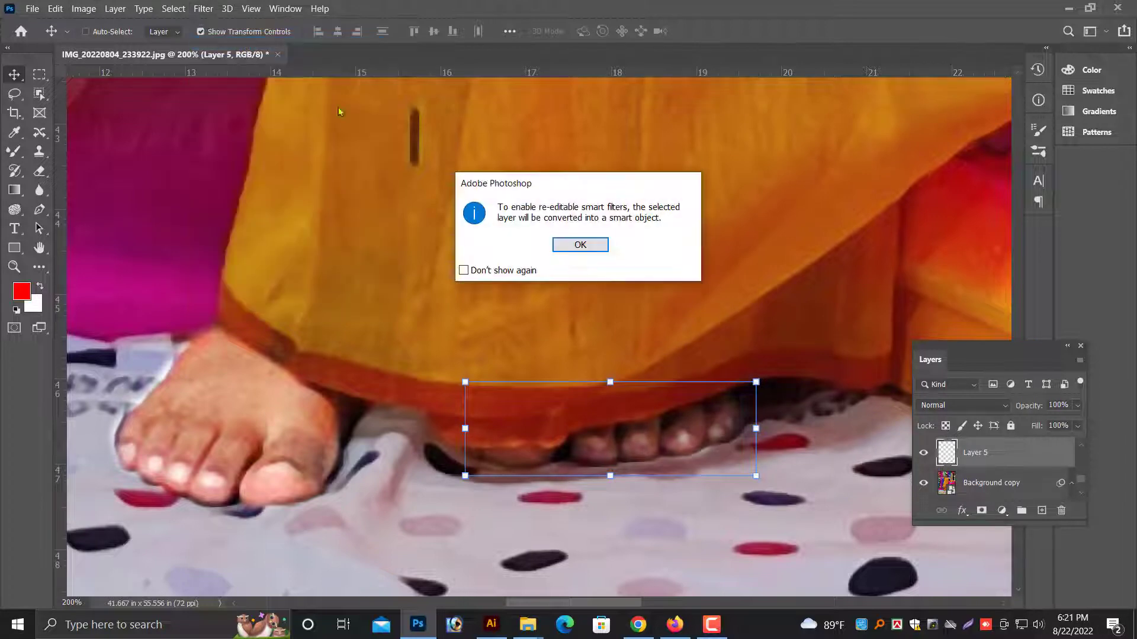
pyautogui.click(577, 249)
# - Apply the Camera Raw Filter to the toes layer using the user preset "hand 02"
pyautogui.click(204, 9)
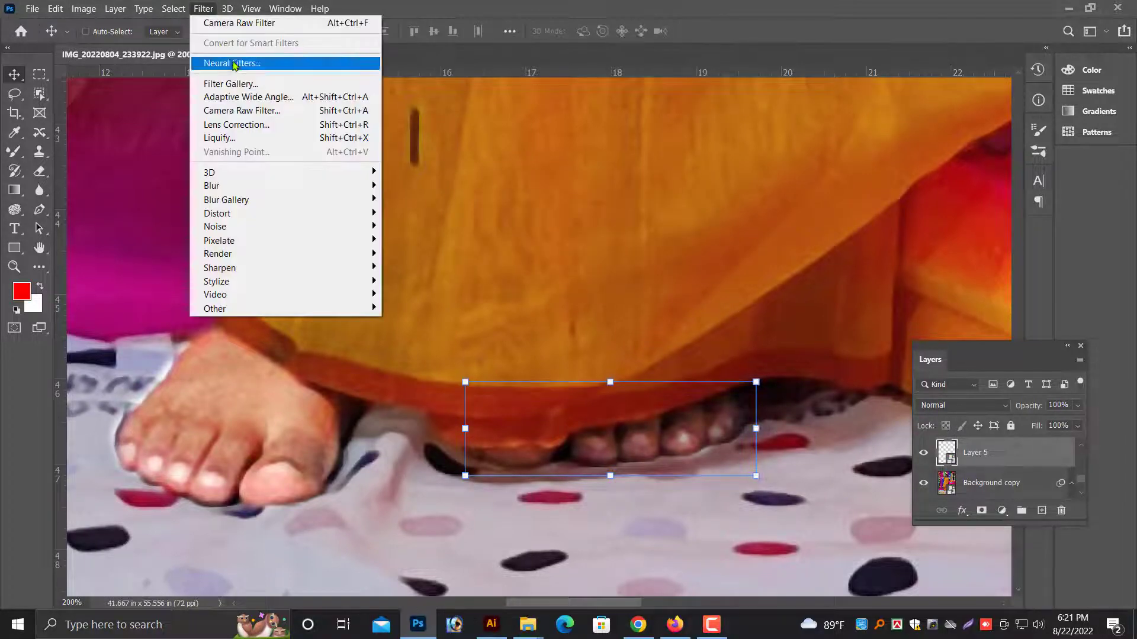
pyautogui.click(240, 23)
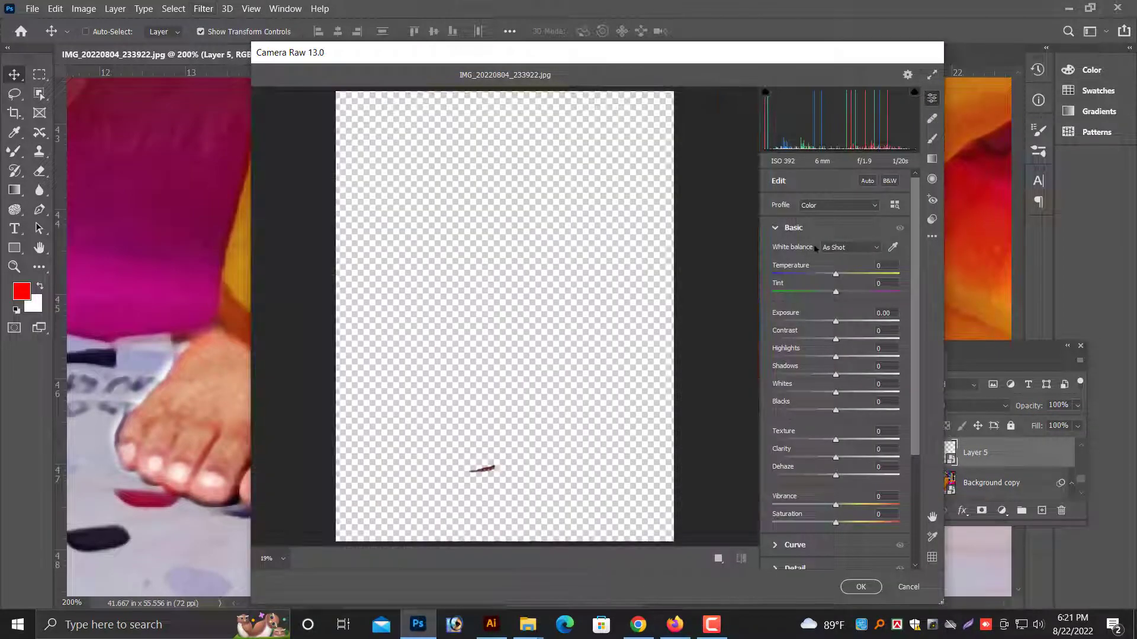
pyautogui.click(932, 219)
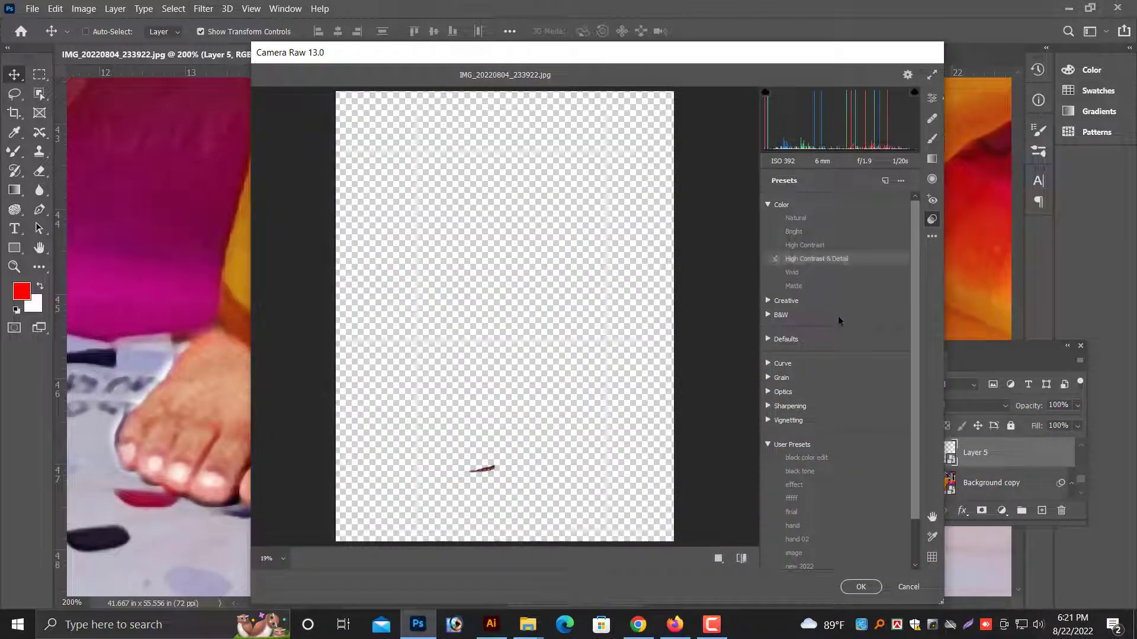
pyautogui.click(807, 540)
pyautogui.click(860, 587)
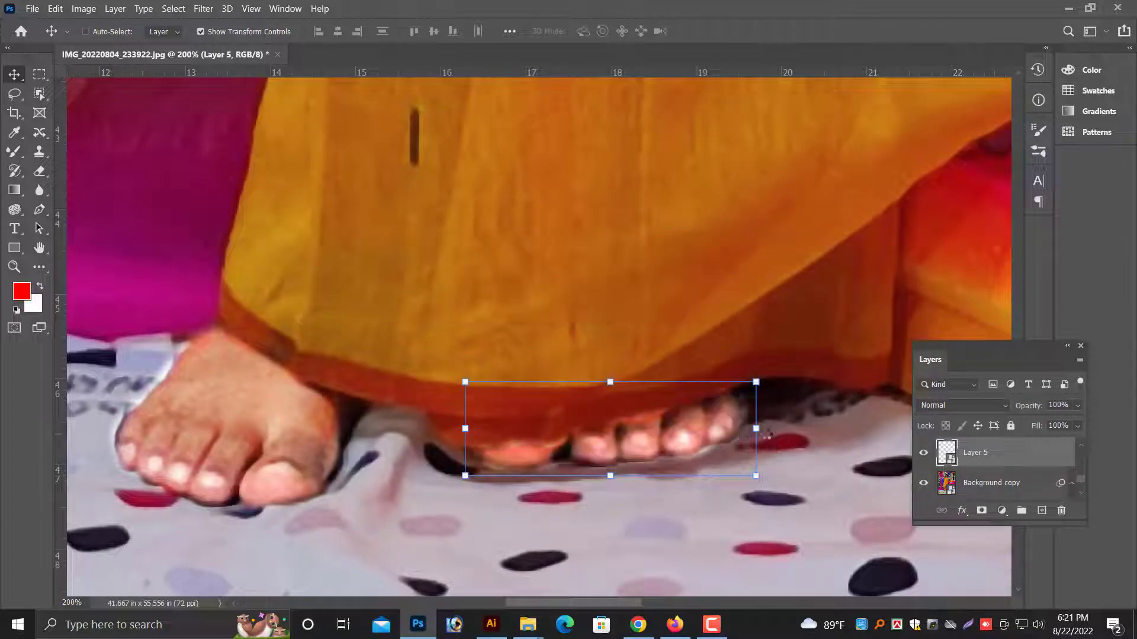
pyautogui.hotkey('ctrl', '-')
pyautogui.hotkey('ctrl', '-')
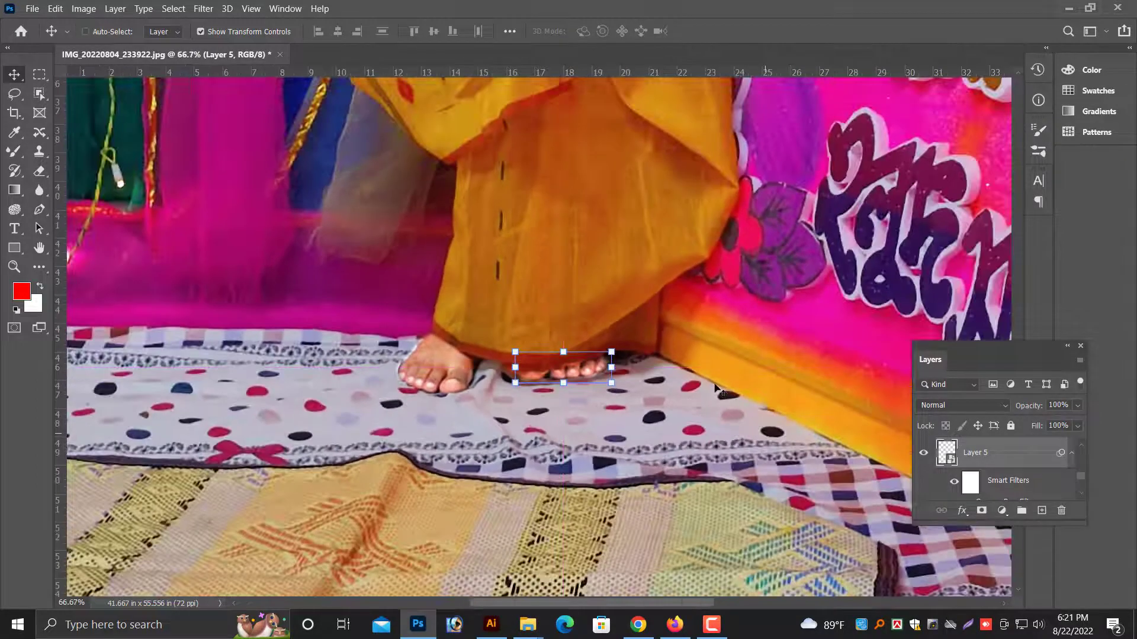
# - Try a Curves adjustment on the filtered toes layer, Layer 5
pyautogui.hotkey('ctrl', '+')
pyautogui.click(83, 8)
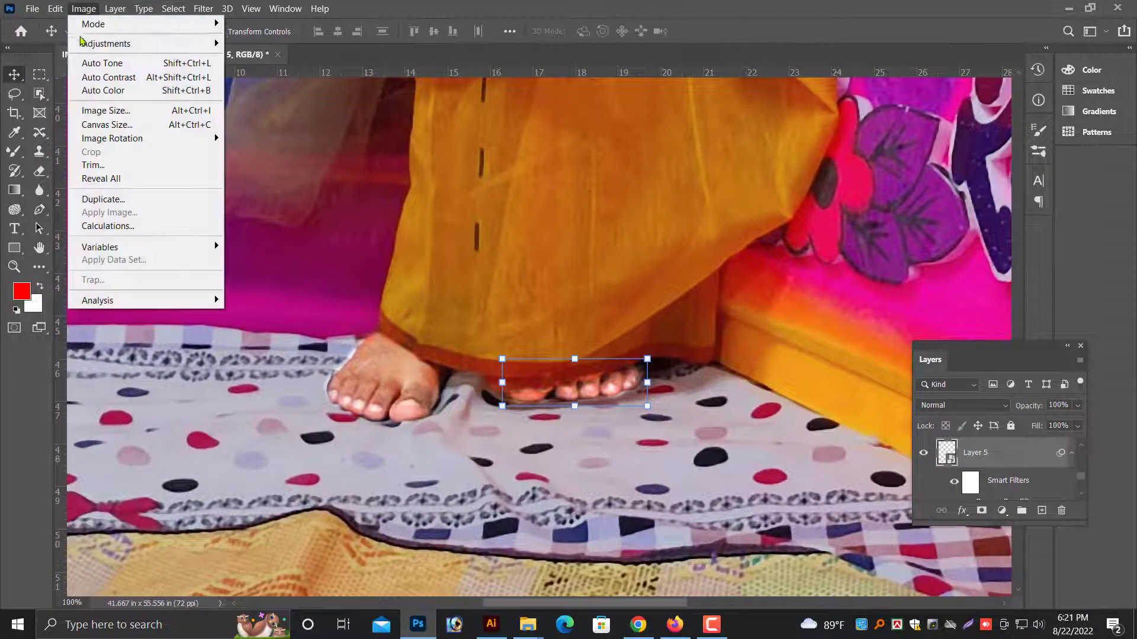
pyautogui.moveTo(118, 43)
pyautogui.click(248, 69)
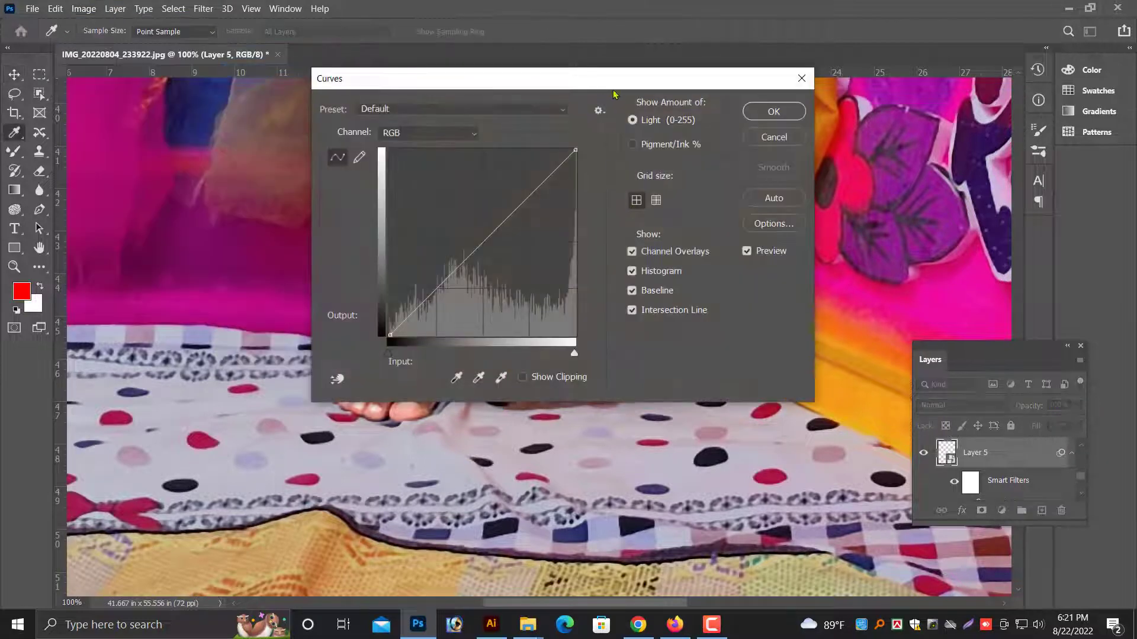
pyautogui.moveTo(617, 79); pyautogui.dragTo(948, 89)
pyautogui.moveTo(821, 252); pyautogui.dragTo(827, 261)
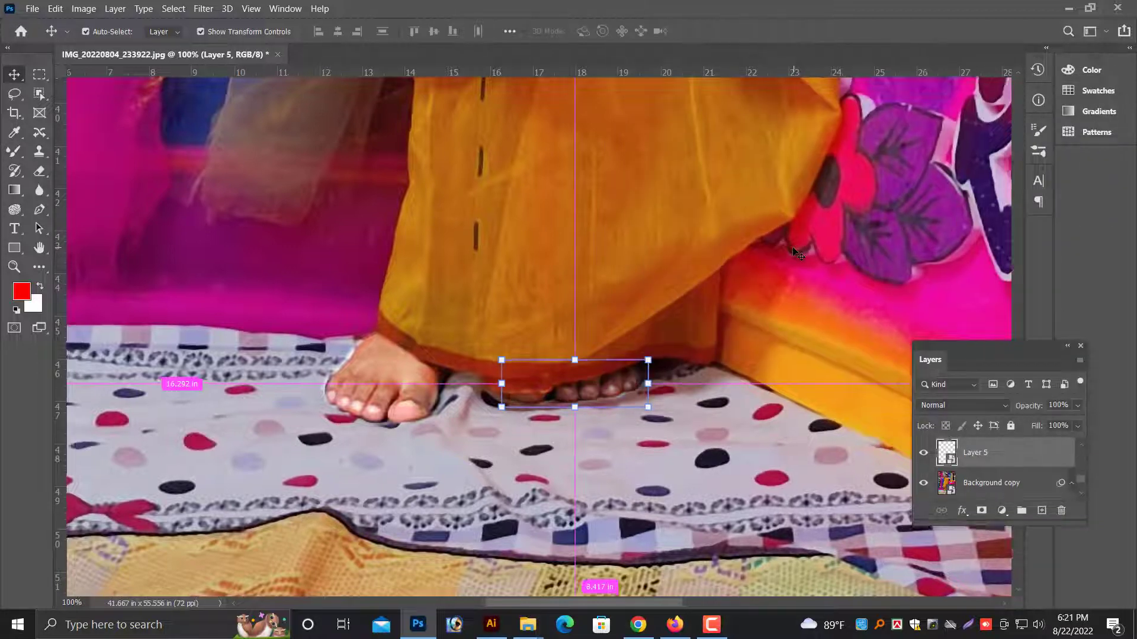
# - Brighten the toes layer, Layer 5, with an RGB Curves point at input 114 and output 146
pyautogui.hotkey('ctrl', '+')
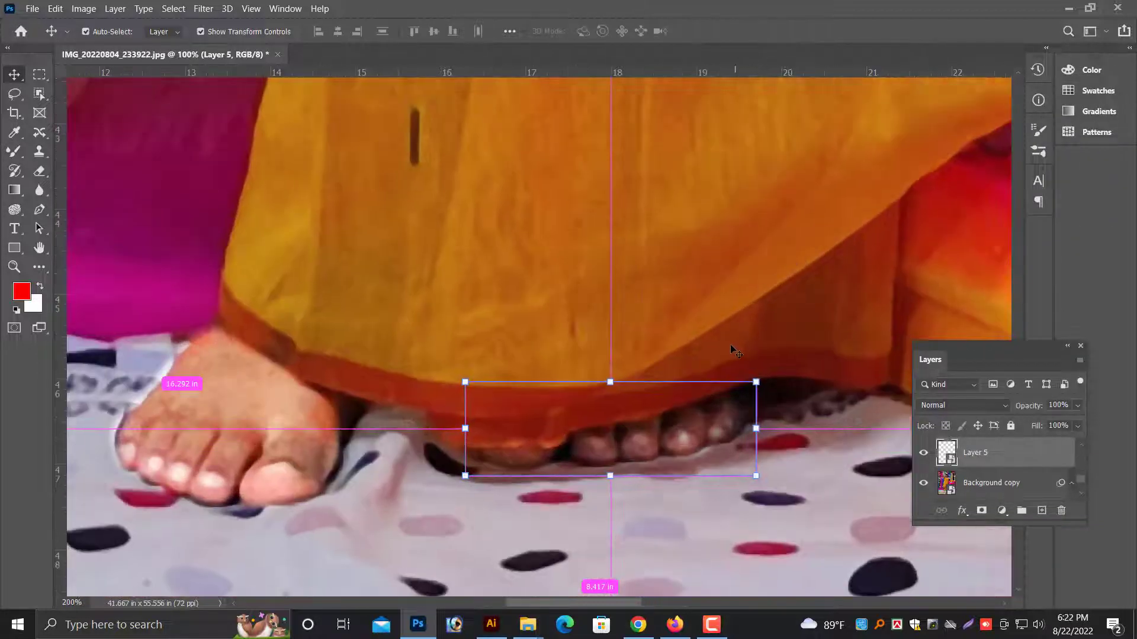
pyautogui.scroll(-1, 696, 444)
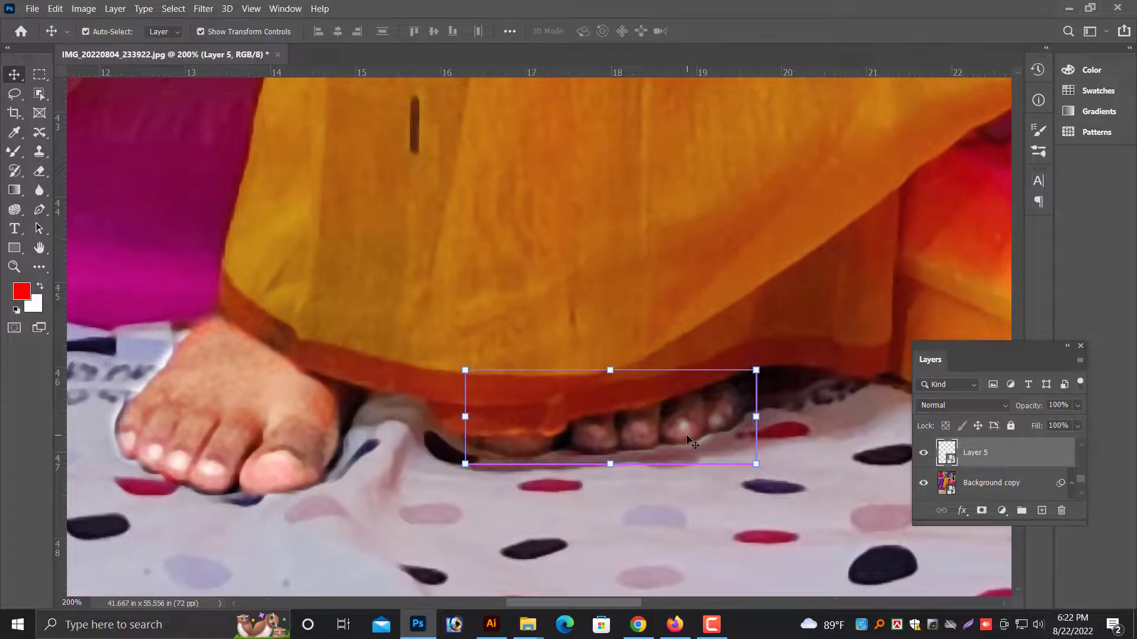
pyautogui.click(82, 8)
pyautogui.press('Escape')
pyautogui.click(83, 9)
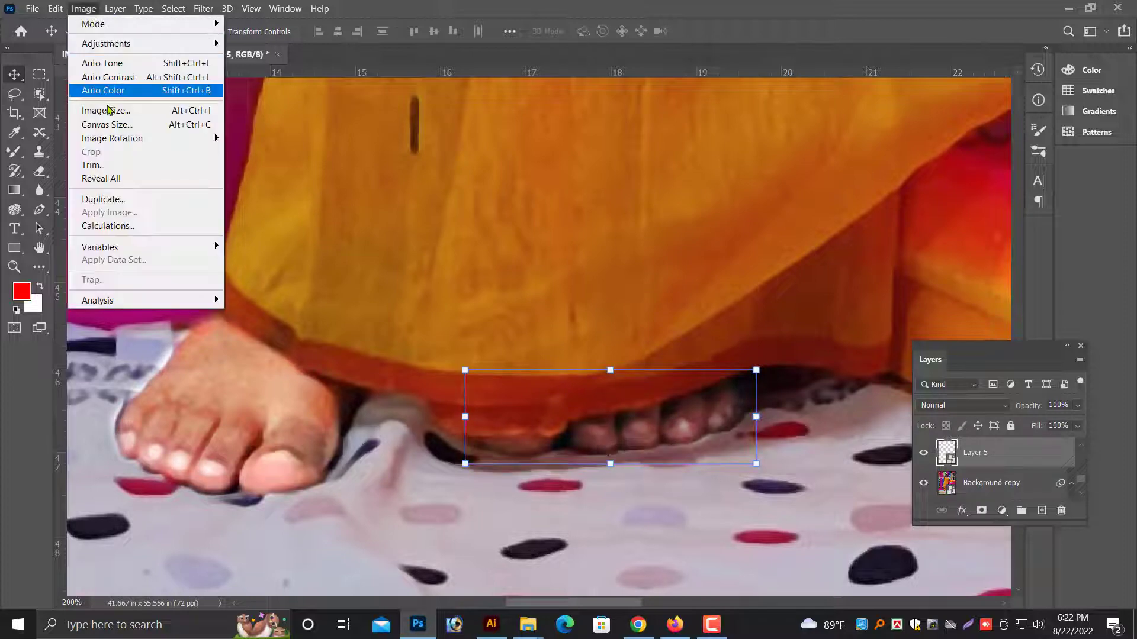
pyautogui.moveTo(107, 43)
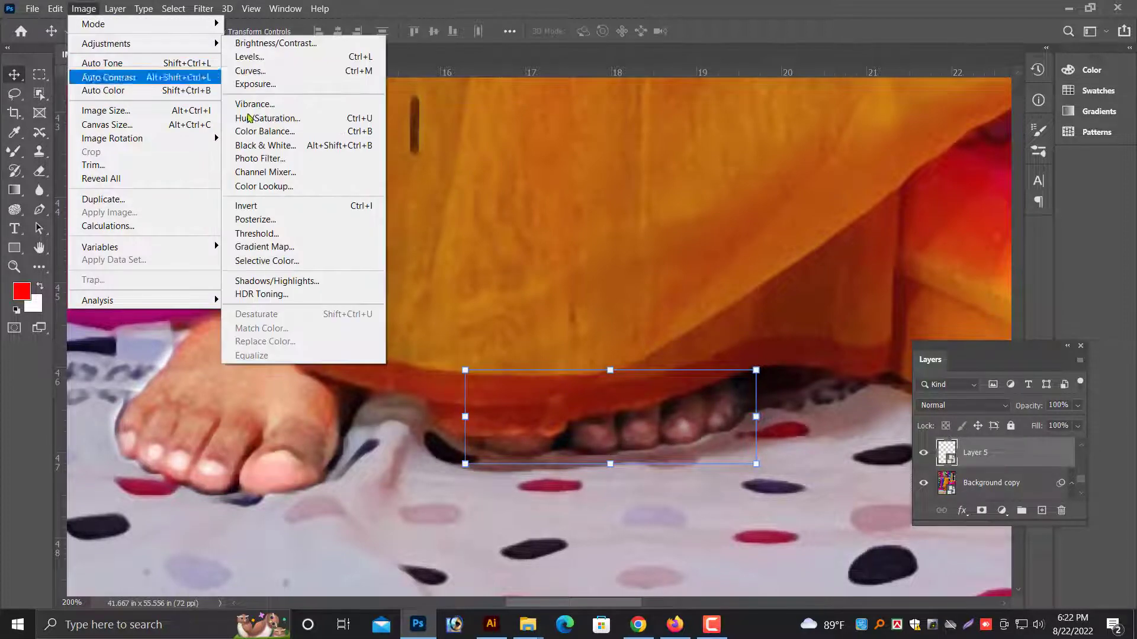
pyautogui.click(252, 71)
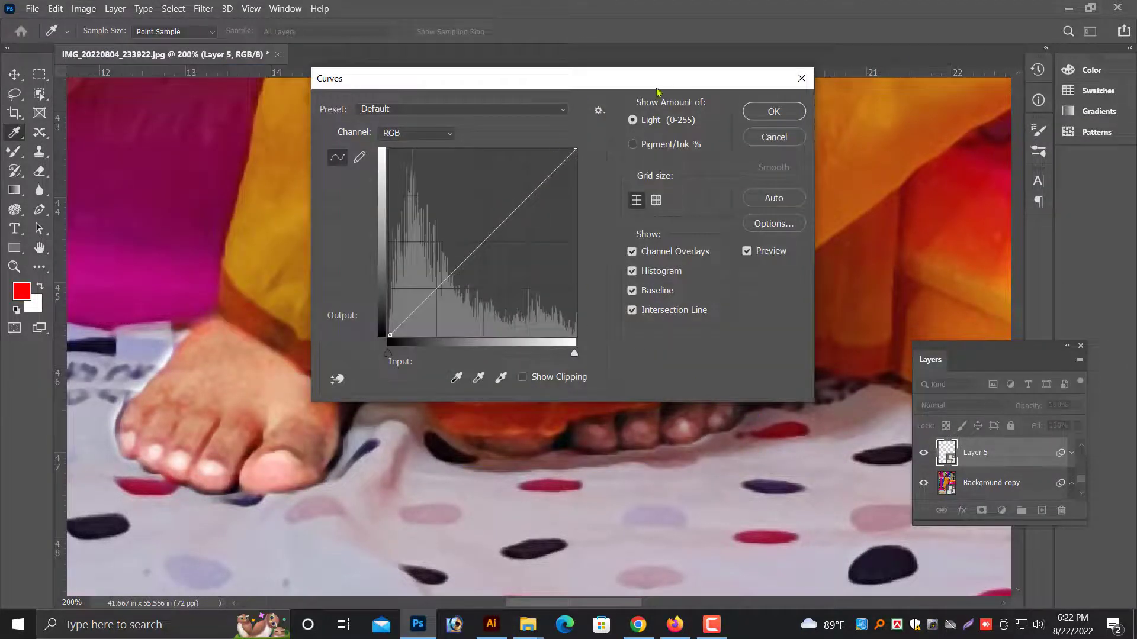
pyautogui.moveTo(656, 86); pyautogui.dragTo(372, 77)
pyautogui.moveTo(203, 230); pyautogui.dragTo(189, 219)
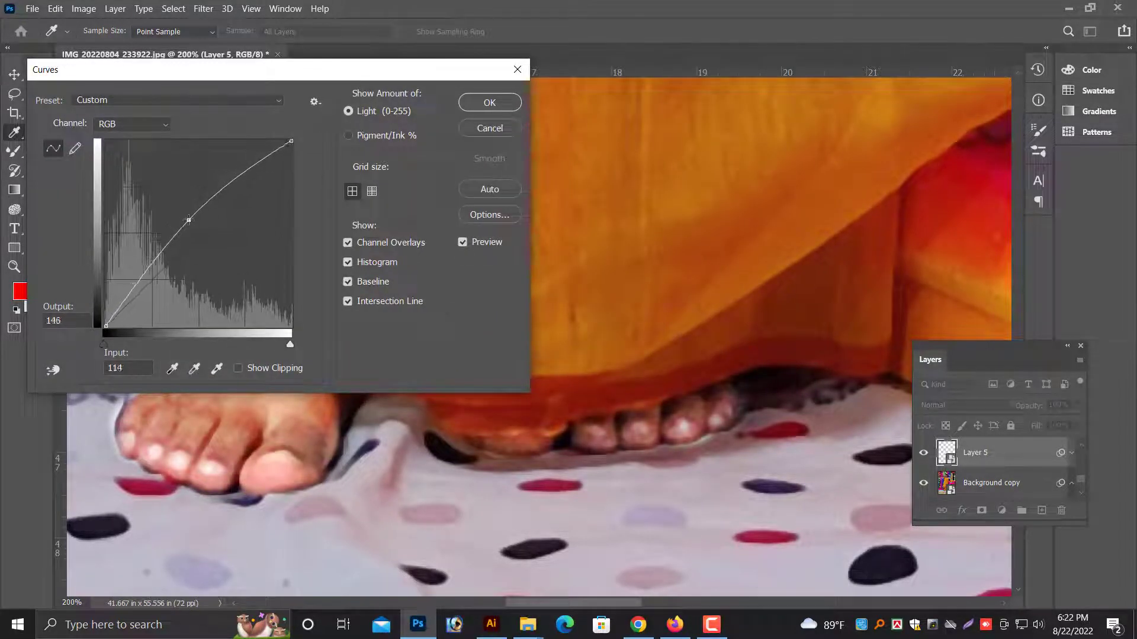
pyautogui.click(489, 103)
# - Examine the whole portrait from the feet up to the face
pyautogui.hotkey('ctrl', '-')
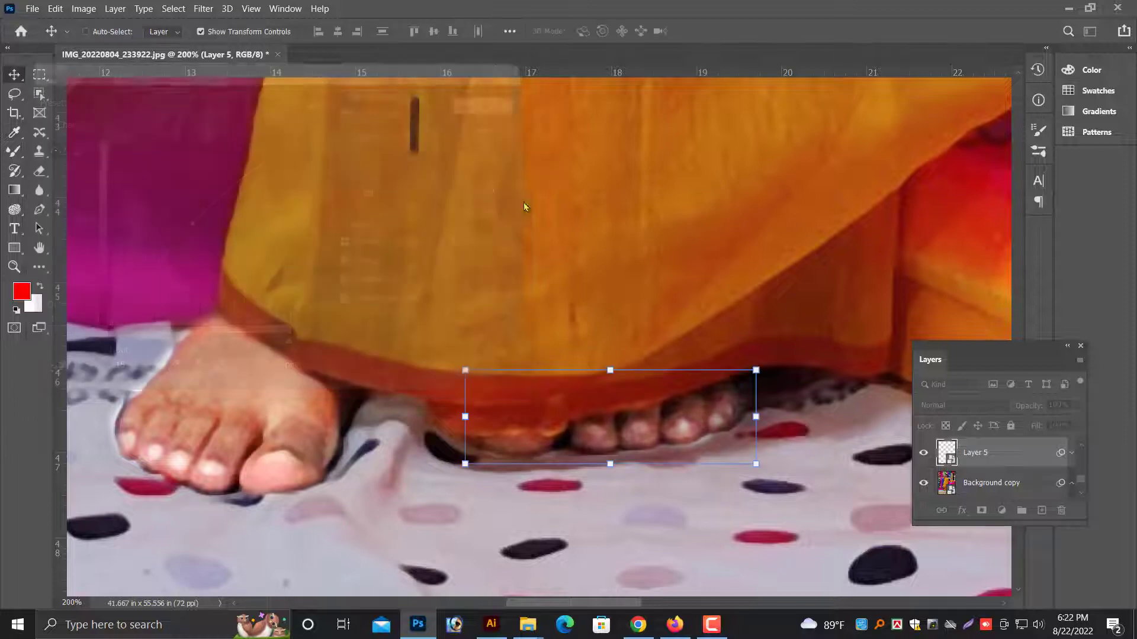
pyautogui.hotkey('ctrl', '-')
pyautogui.hotkey('ctrl', '-')
pyautogui.hotkey('ctrl', '-')
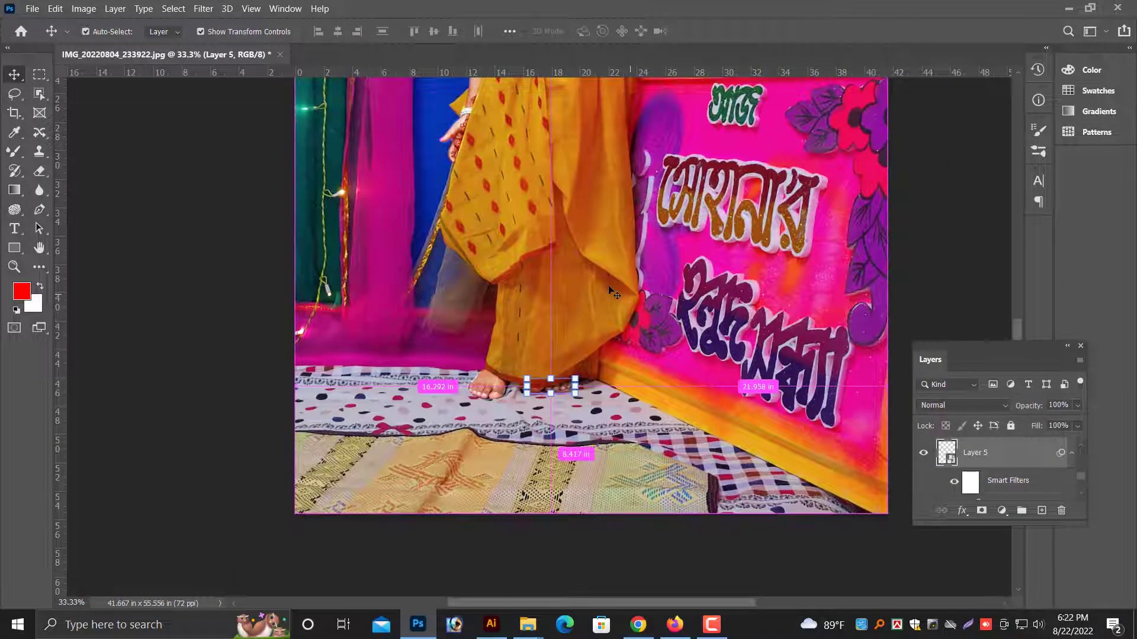
pyautogui.hotkey('ctrl', '-')
pyautogui.scroll(3, 629, 319)
pyautogui.scroll(1, 623, 333)
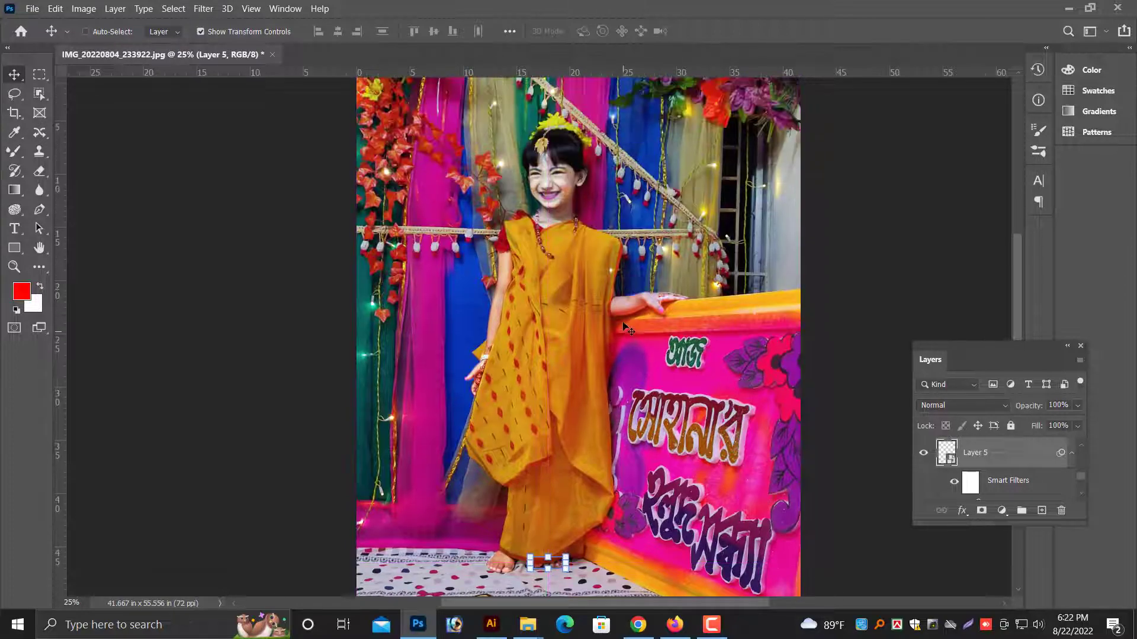
pyautogui.hotkey('ctrl', '-')
pyautogui.hotkey('ctrl', '+')
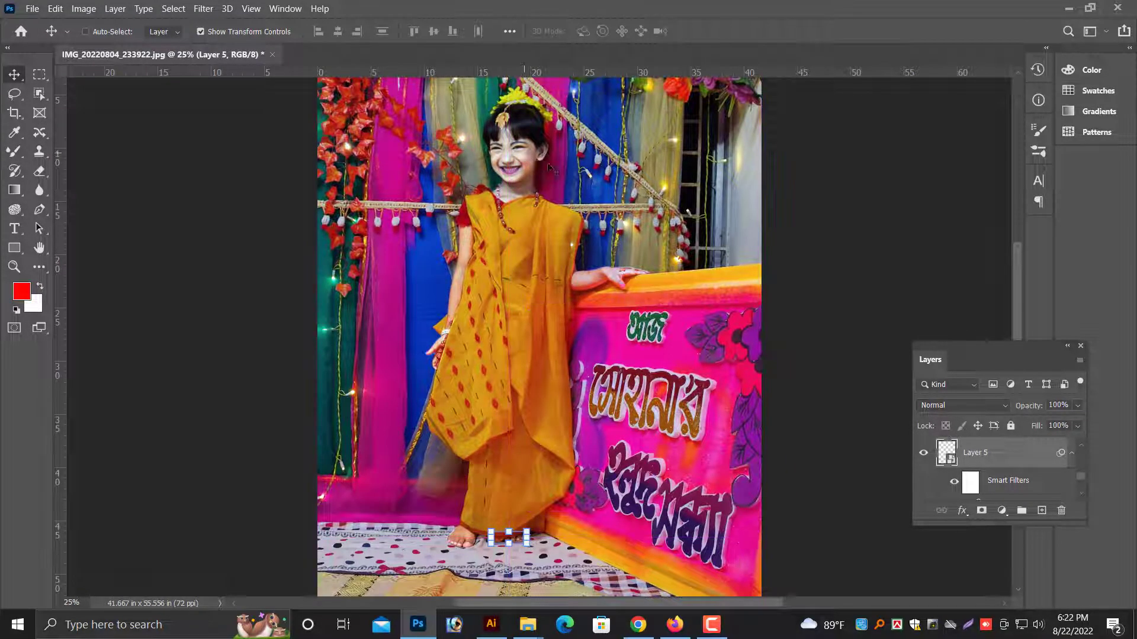
# - Merge the face, arm and foot layers, including Layers 1, 3 and 4, into a single layer above the toes layer
pyautogui.rightClick(510, 161)
pyautogui.click(529, 167)
pyautogui.rightClick(603, 277)
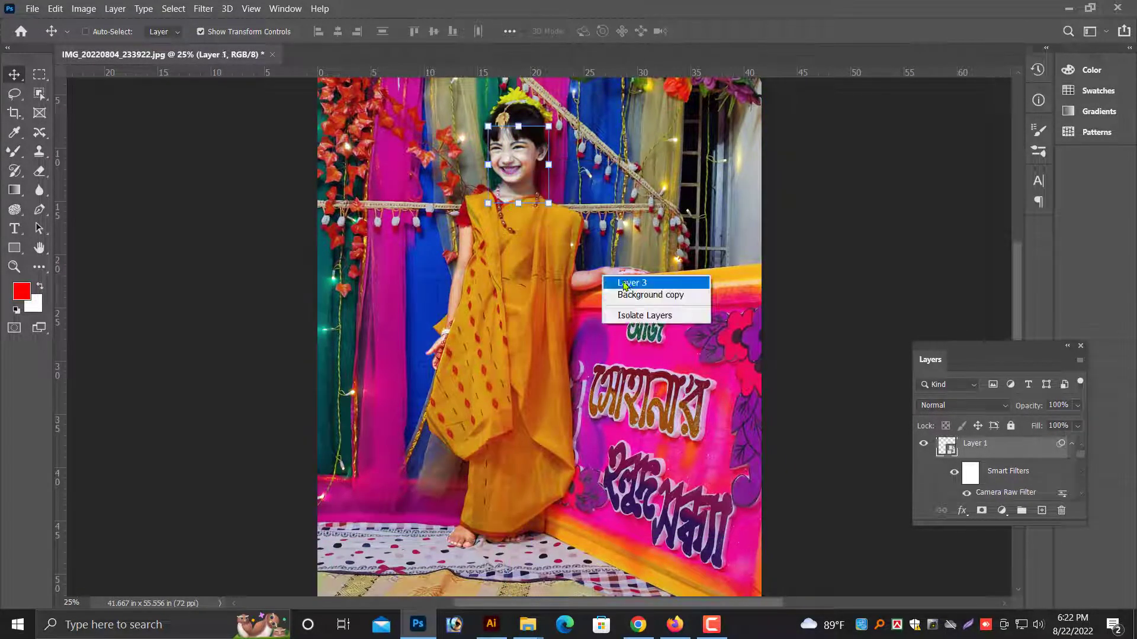
pyautogui.click(621, 282)
pyautogui.rightClick(451, 297)
pyautogui.click(486, 315)
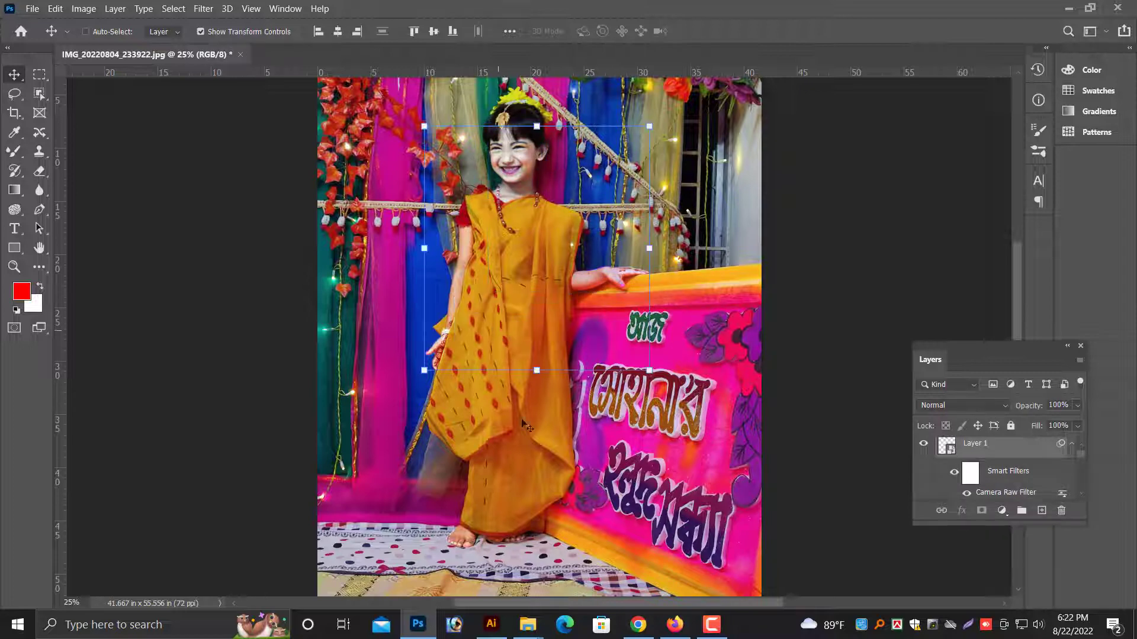
pyautogui.rightClick(465, 544)
pyautogui.click(489, 556)
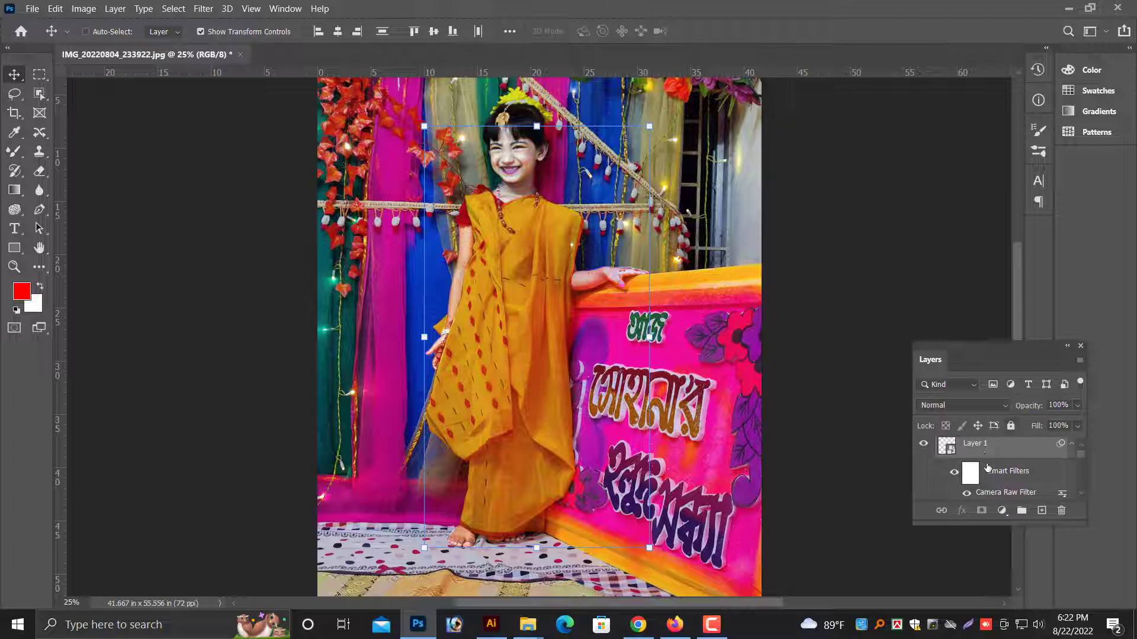
pyautogui.scroll(1, 985, 463)
pyautogui.scroll(-2, 1006, 227)
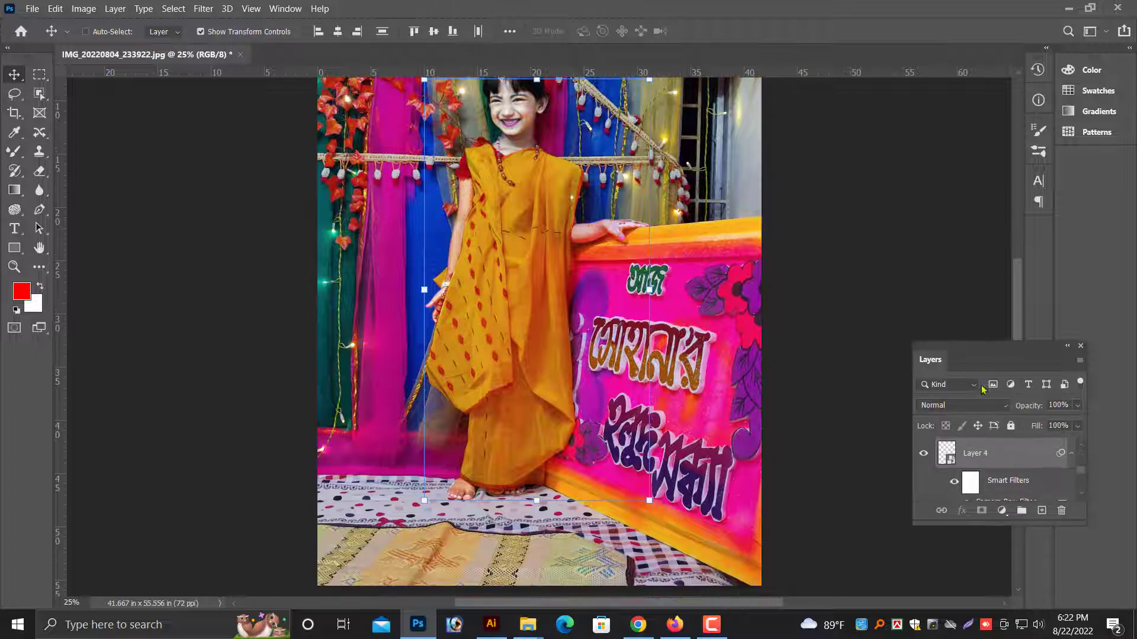
pyautogui.rightClick(981, 454)
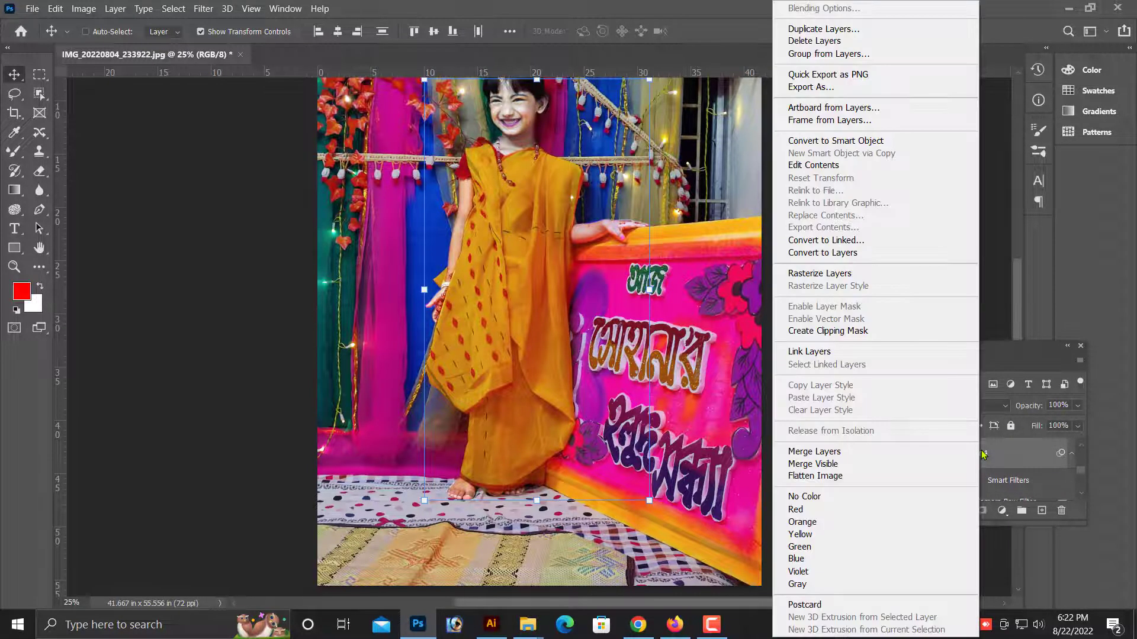
pyautogui.click(980, 453)
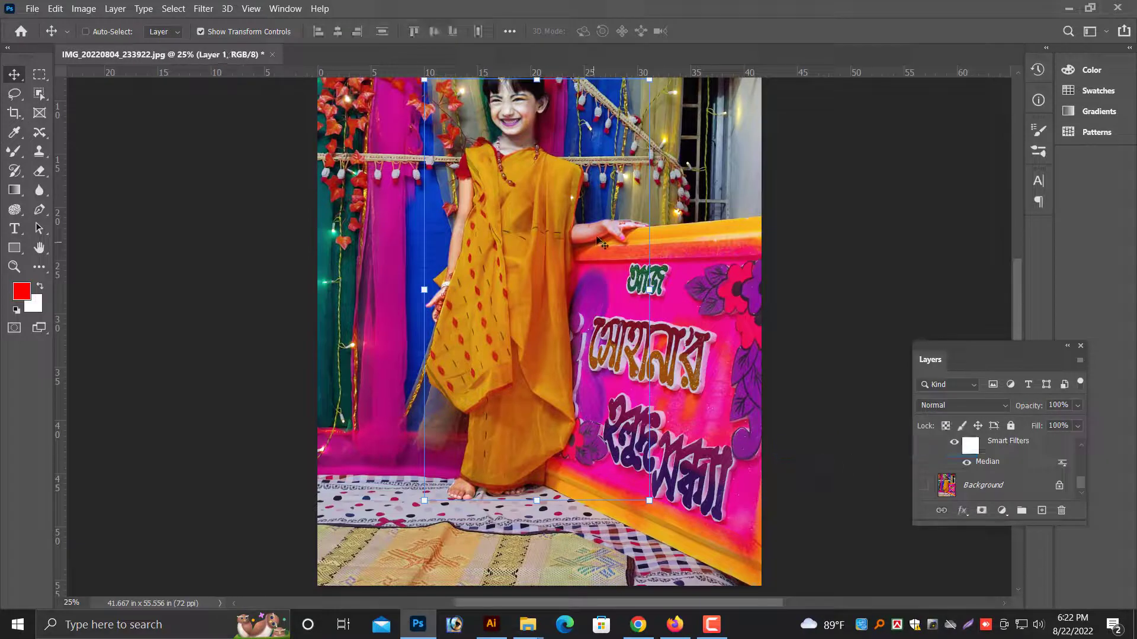
pyautogui.moveTo(596, 237); pyautogui.dragTo(616, 252)
pyautogui.hotkey('ctrl', 'z')
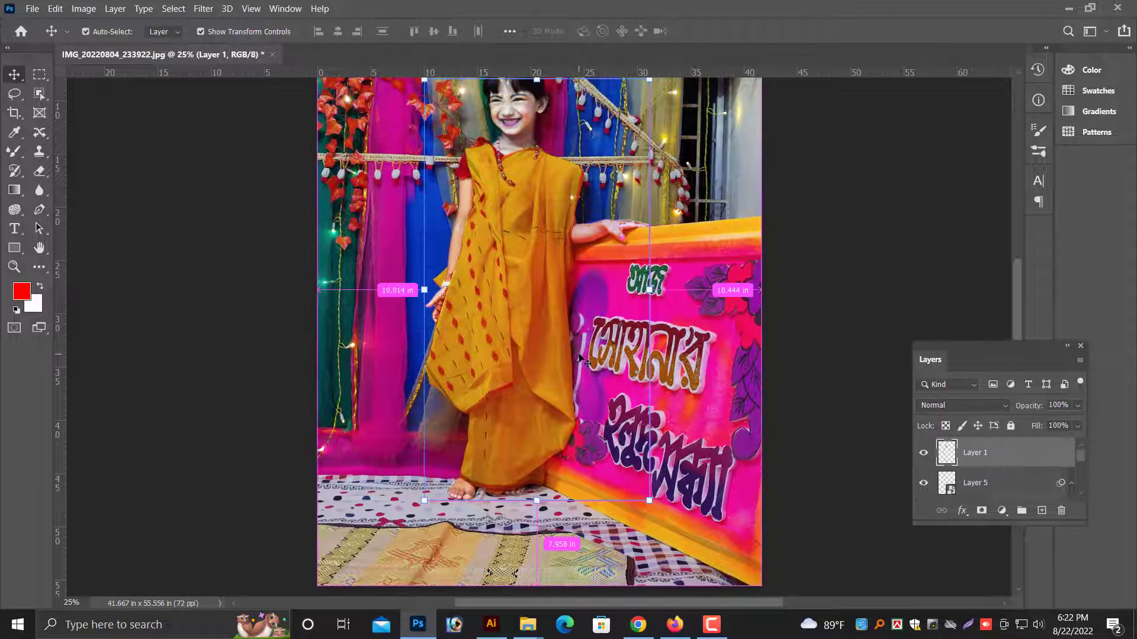
# - Compare the portrait with and without the merged face, arms and foot layer
pyautogui.click(924, 454)
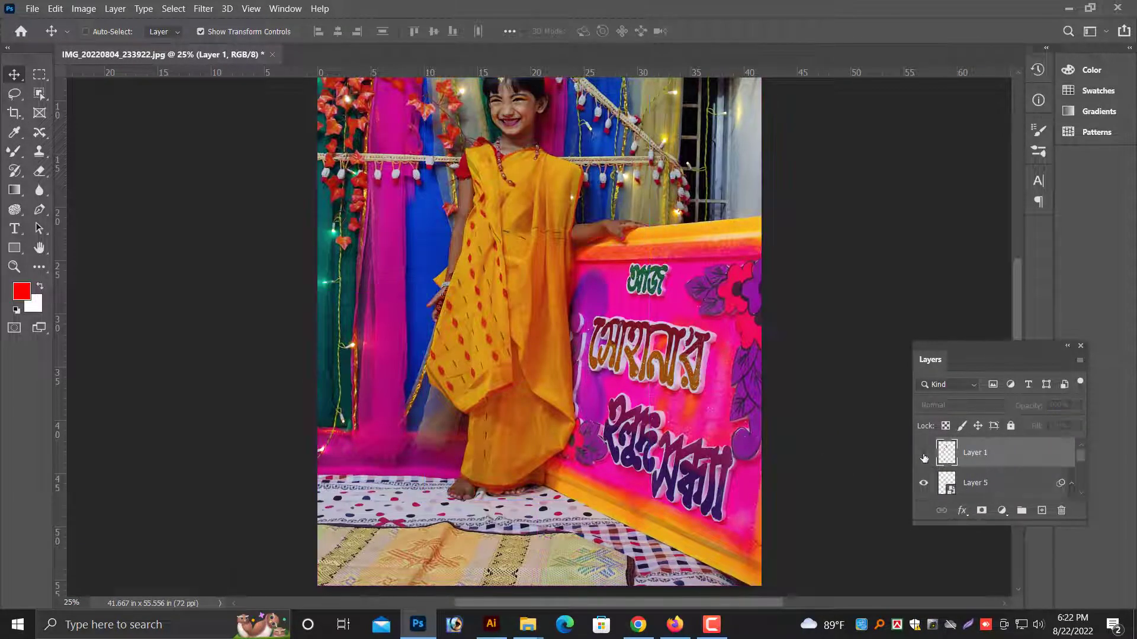
pyautogui.click(924, 454)
pyautogui.hotkey('ctrl', '-')
pyautogui.hotkey('ctrl', '-')
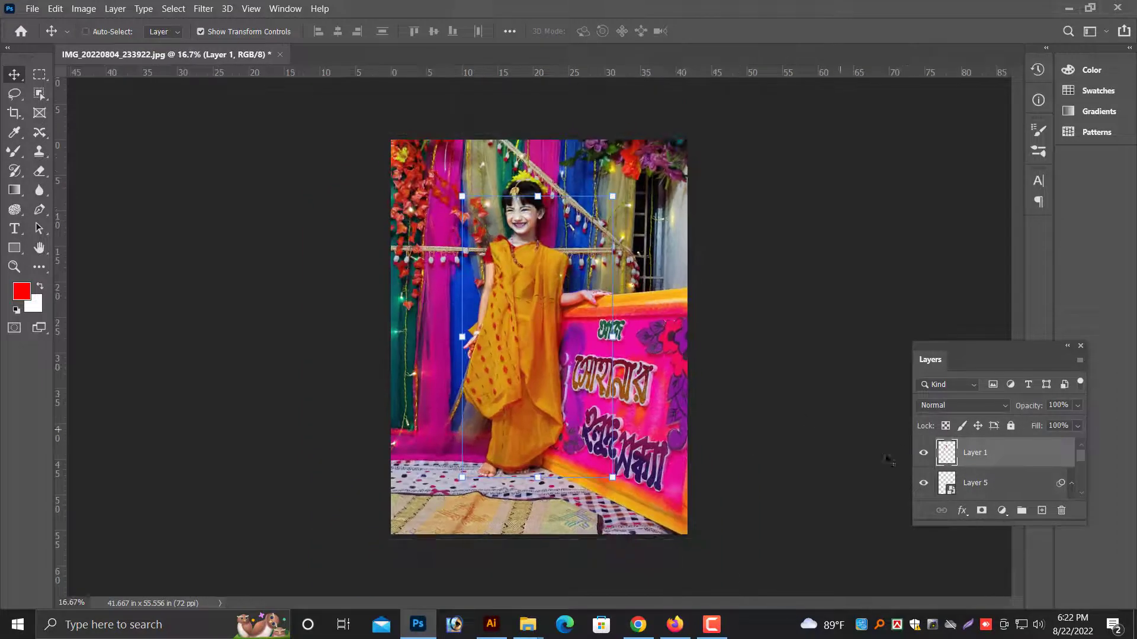
pyautogui.click(923, 454)
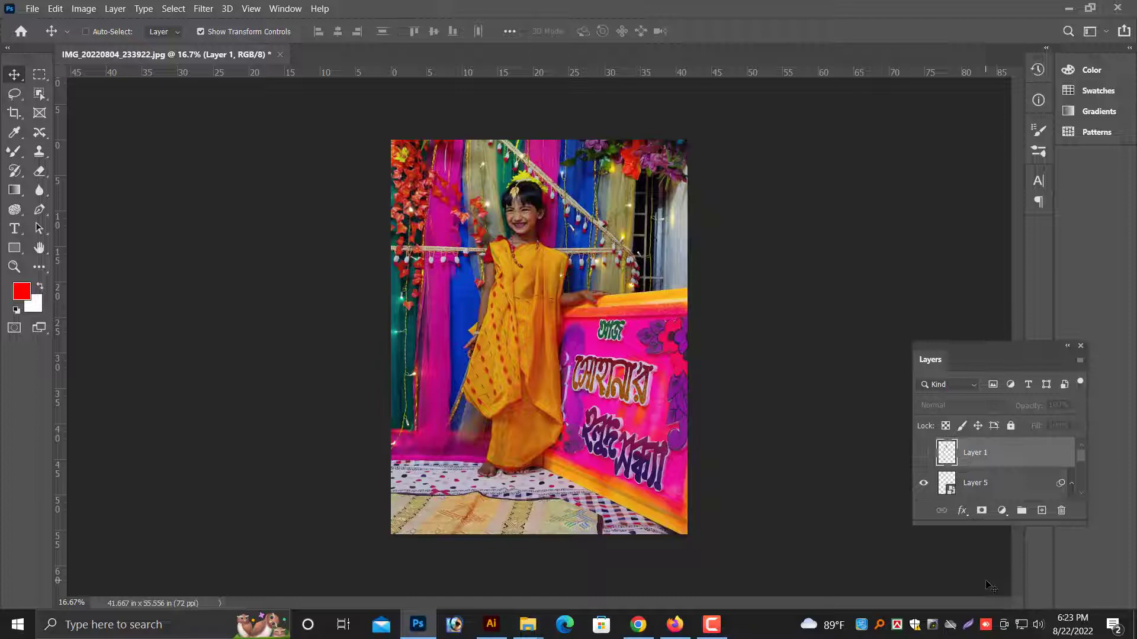
pyautogui.click(923, 454)
# - Merge the toes layer, Layer 5, with the combined face, arms and foot layer
pyautogui.hotkey('ctrl', '+')
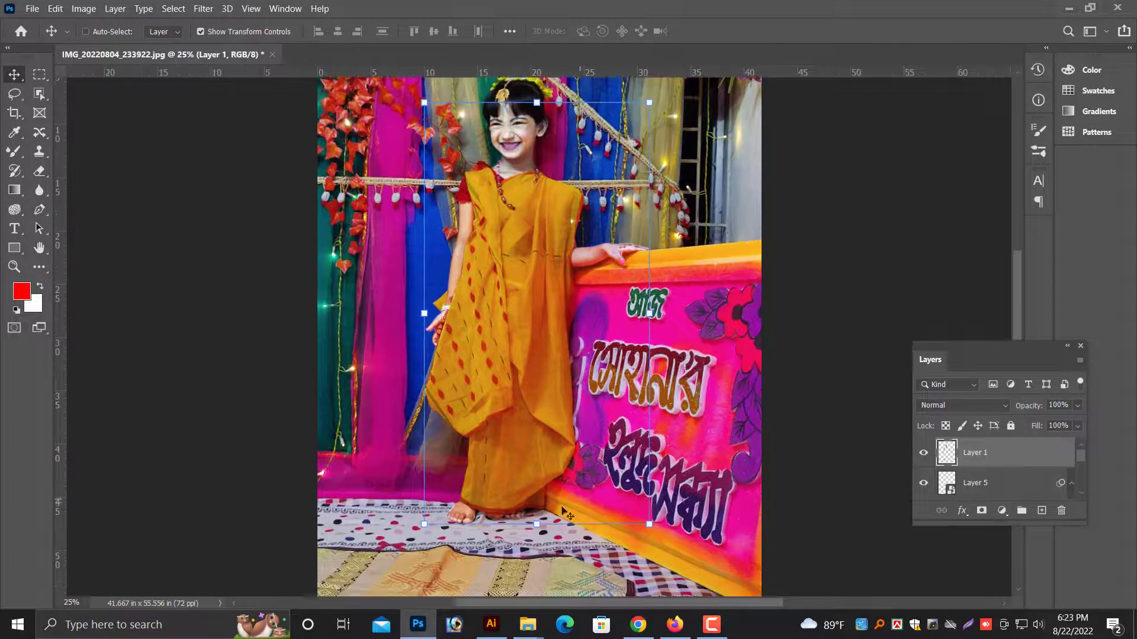
pyautogui.rightClick(514, 519)
pyautogui.click(532, 520)
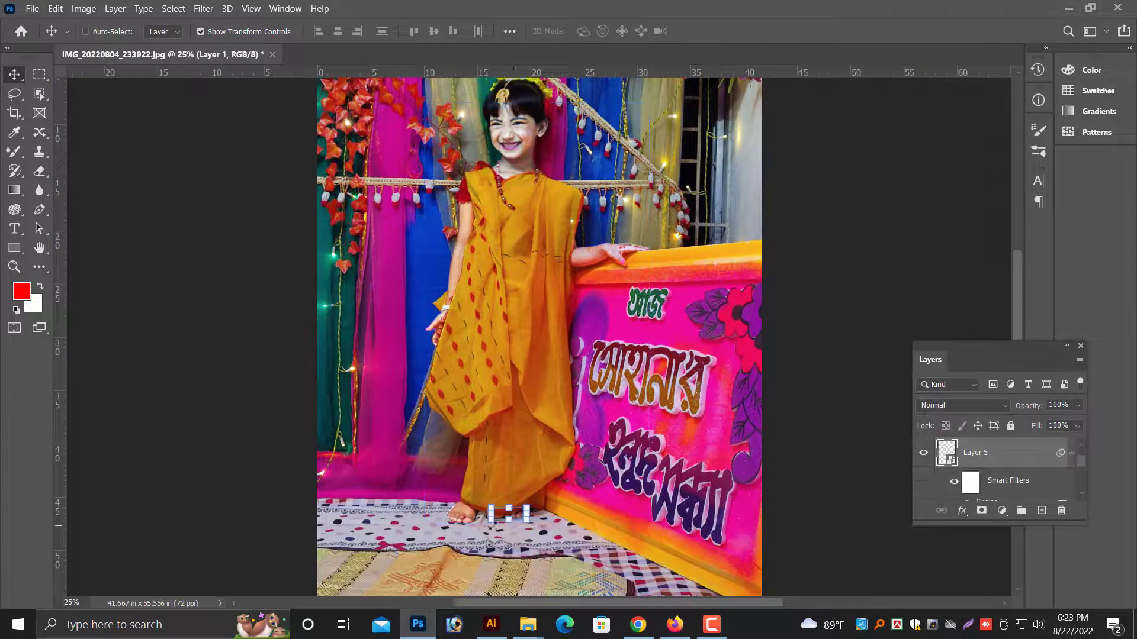
pyautogui.keyDown('shift'); pyautogui.rightClick(455, 520); pyautogui.keyUp('shift')
pyautogui.keyDown('shift'); pyautogui.click(478, 526); pyautogui.keyUp('shift')
pyautogui.rightClick(994, 458)
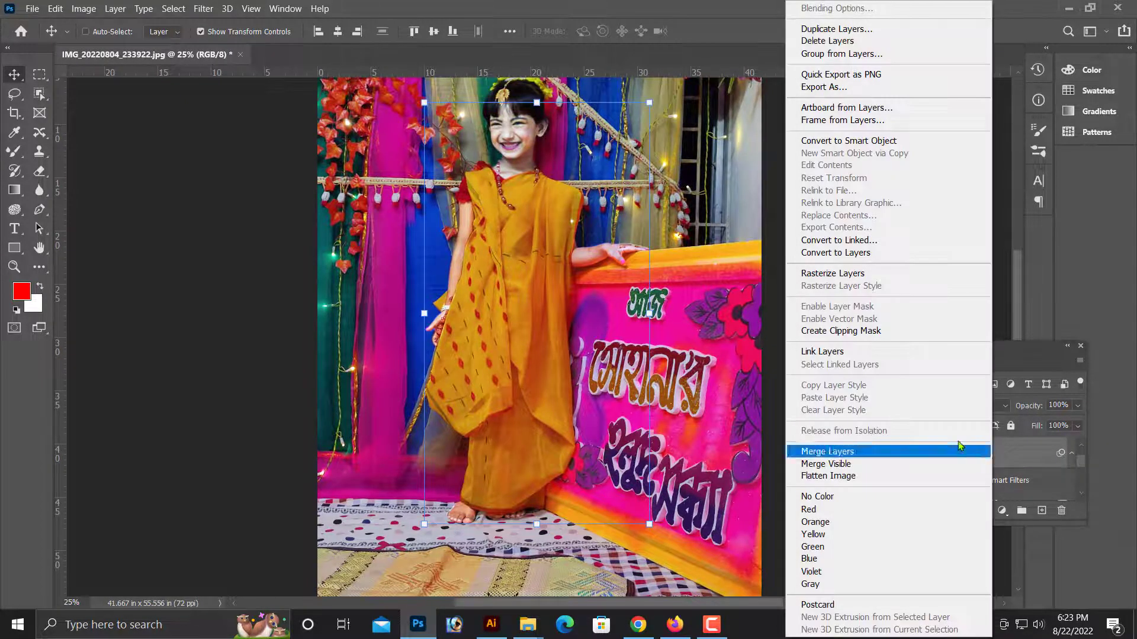
pyautogui.click(839, 455)
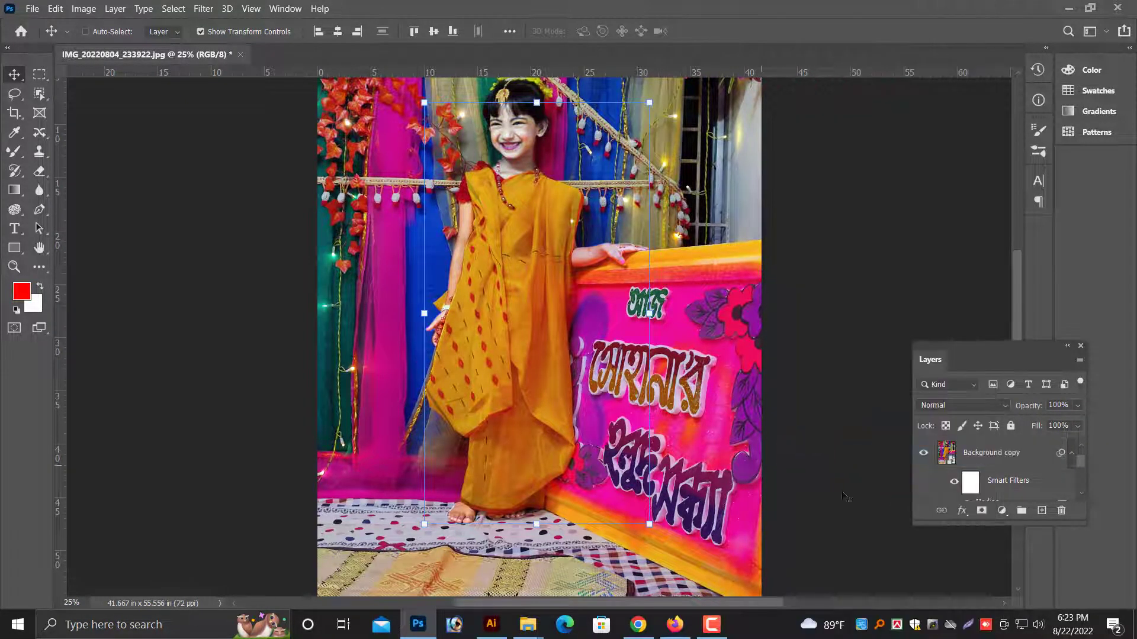
# - Check the Background copy and combined skin layer by switching each off and on, and merge the two layers
pyautogui.click(925, 453)
pyautogui.click(925, 453)
pyautogui.scroll(1, 953, 465)
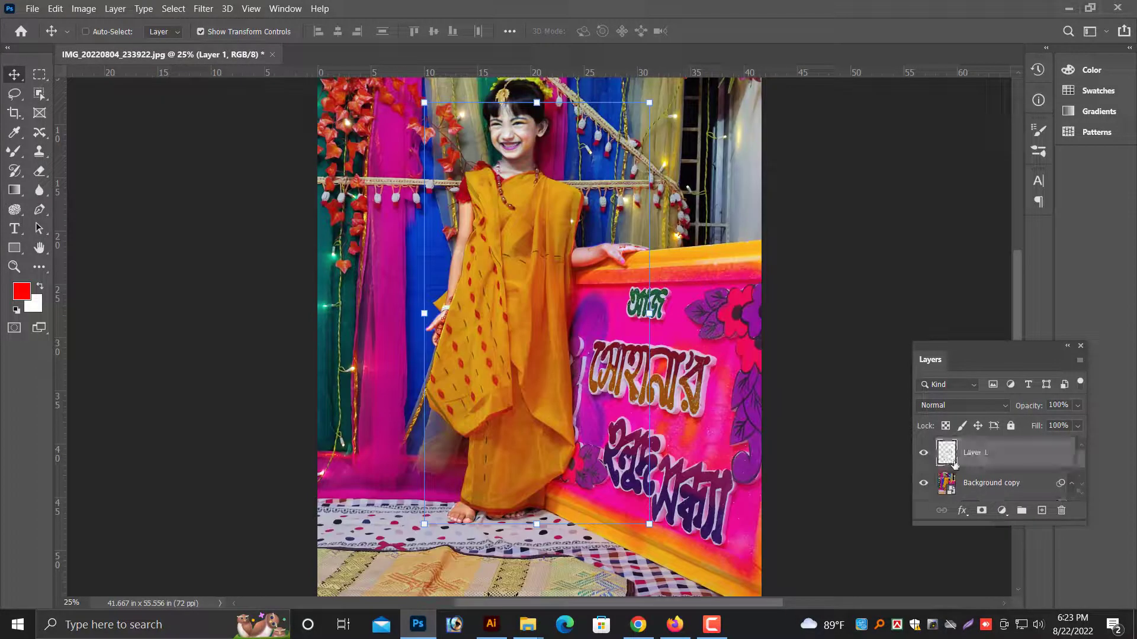
pyautogui.click(922, 454)
pyautogui.click(923, 454)
pyautogui.rightClick(1008, 486)
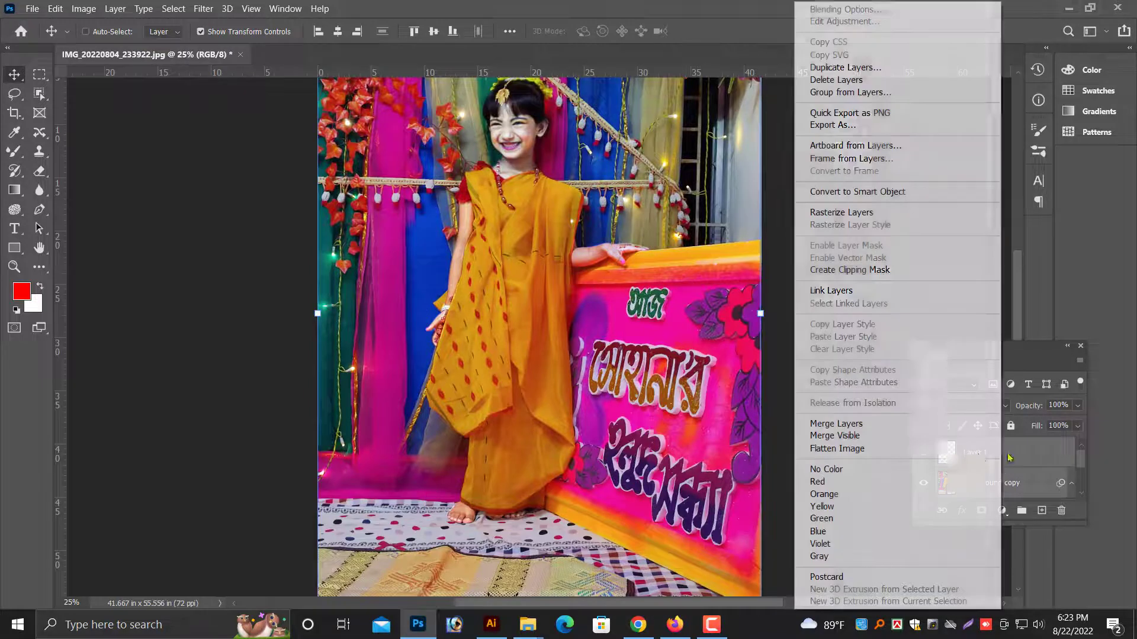
pyautogui.click(829, 434)
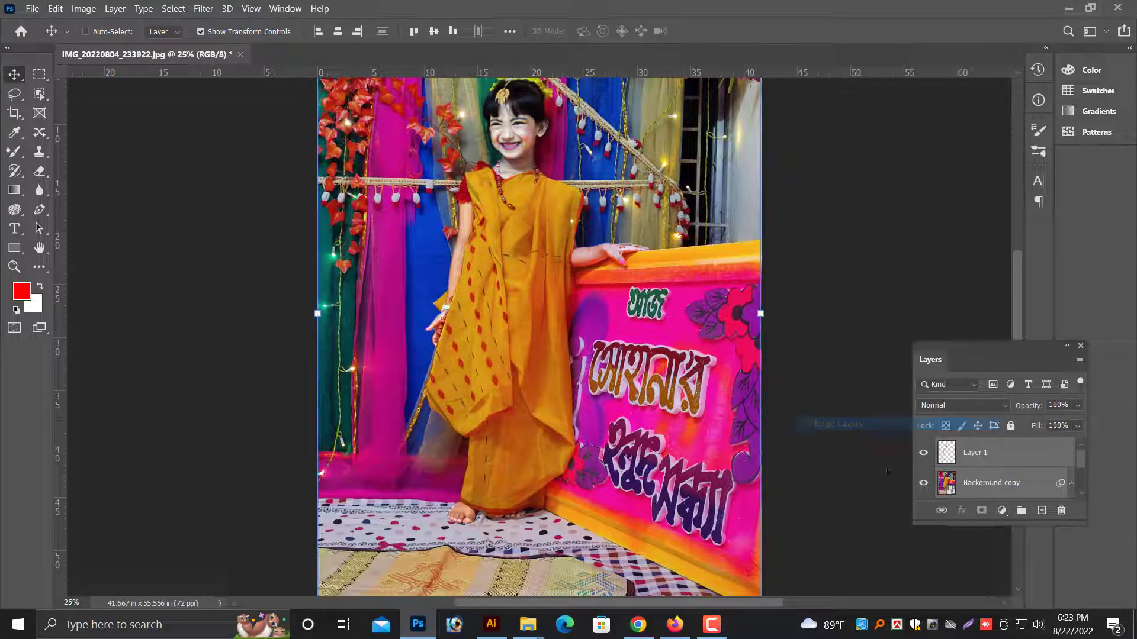
# - Compare the fully merged retouch layer with the original Background at full-image view
pyautogui.click(923, 453)
pyautogui.click(923, 453)
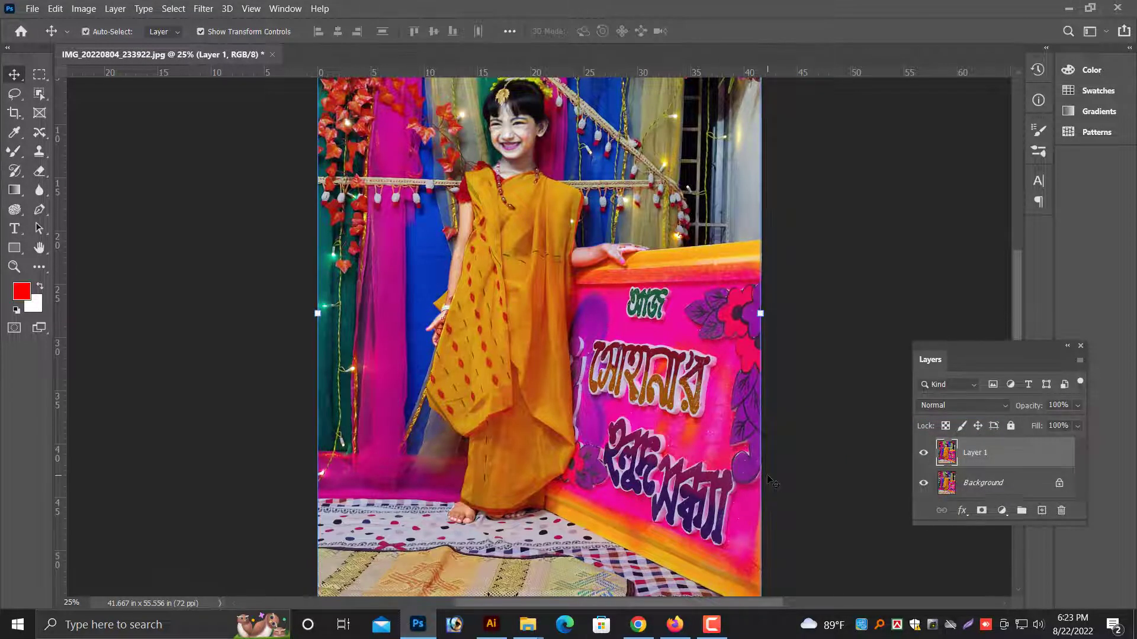
pyautogui.hotkey('ctrl', '-')
pyautogui.click(924, 453)
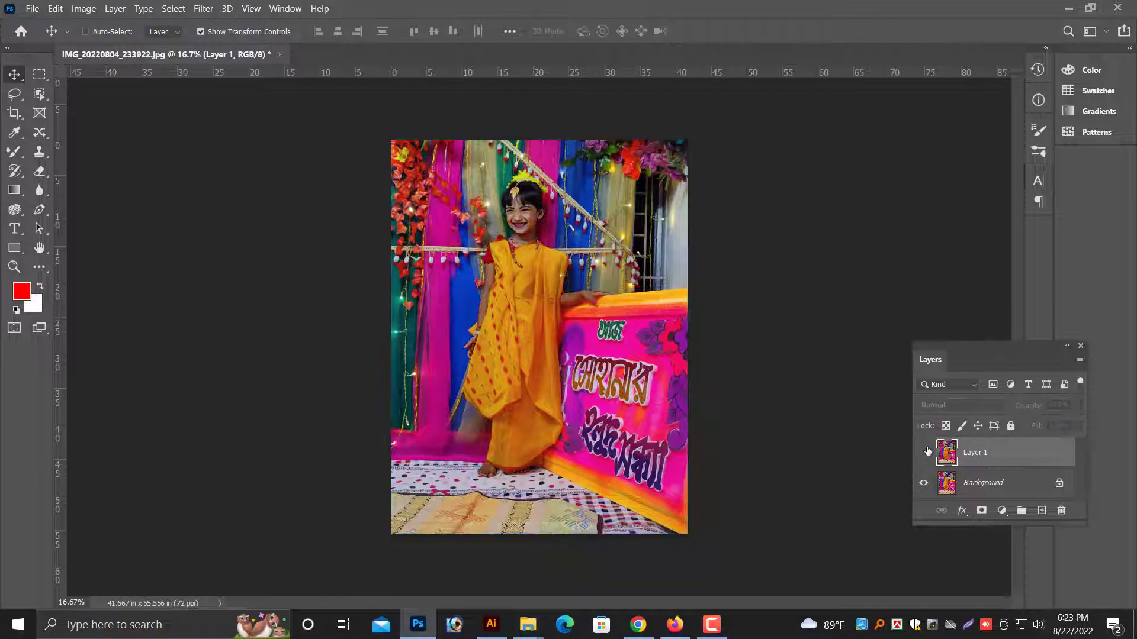